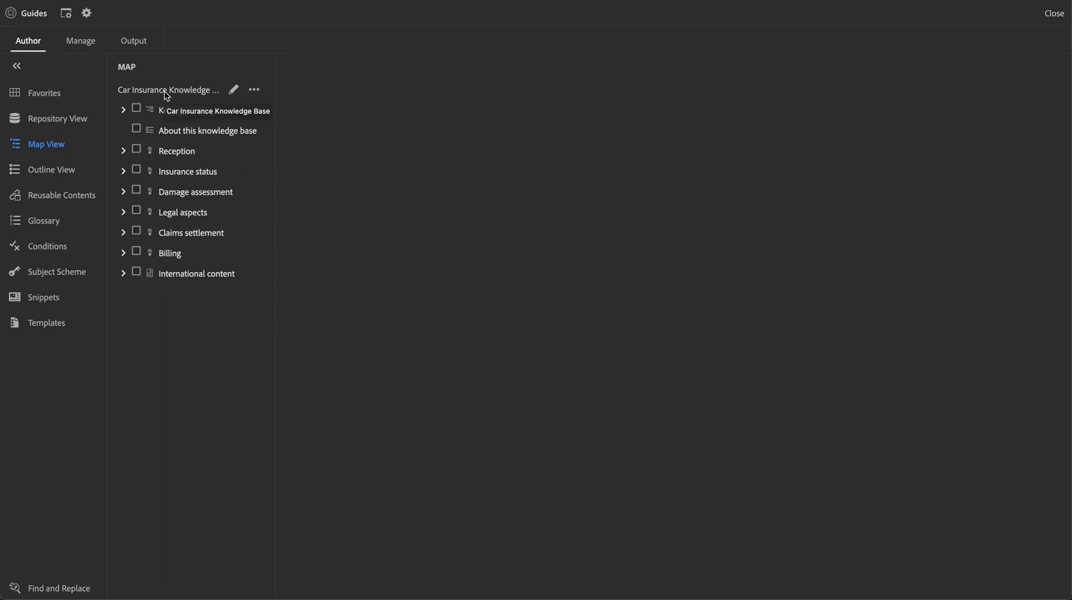
Step: Expand Insurance status and Damage assessment in the Car Insurance Knowledge Base map, view the Personal injuries topic, and close it
{"action": "left_click", "coordinate": [124, 171]}
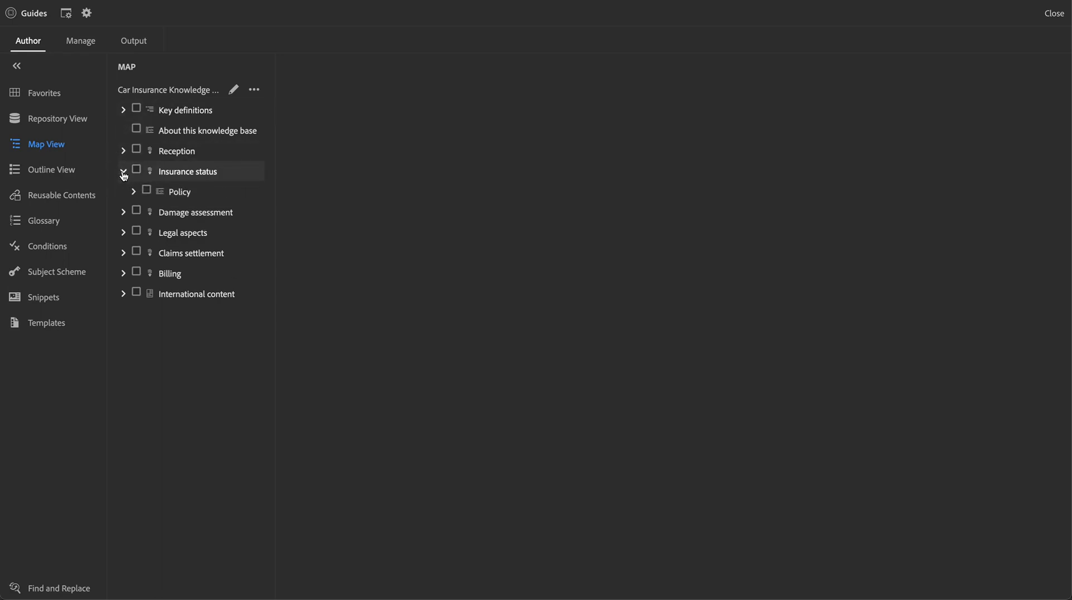
{"action": "left_click", "coordinate": [123, 213]}
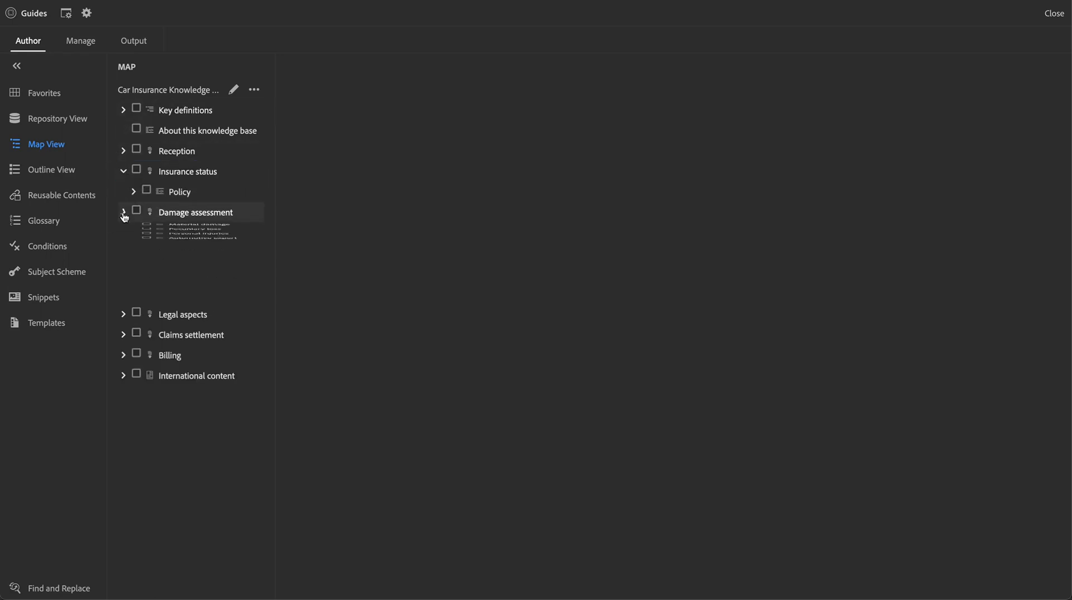
{"action": "left_click", "coordinate": [229, 215]}
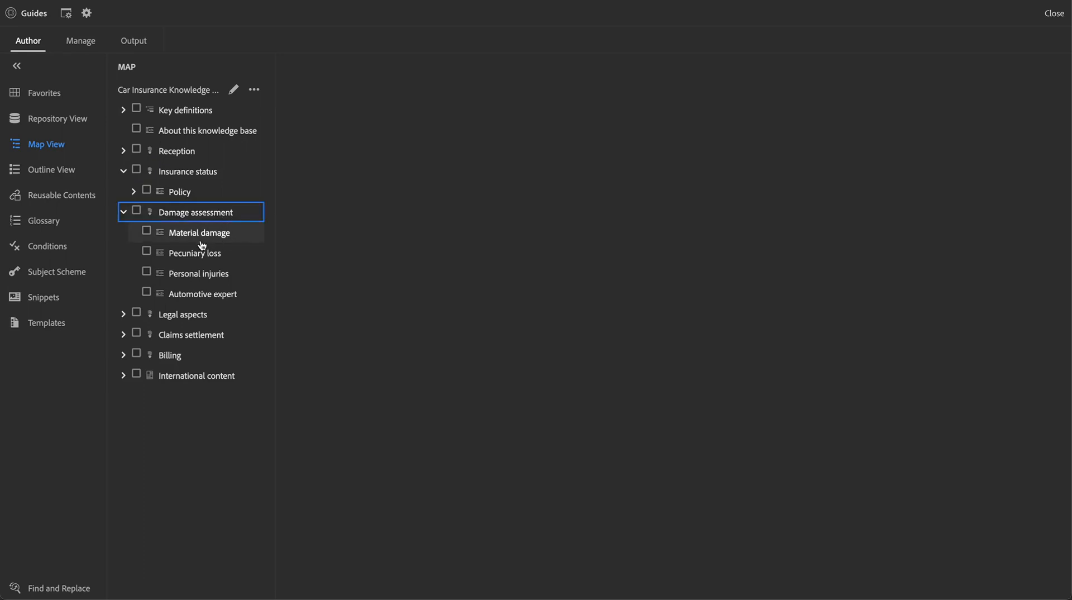
{"action": "double_click", "coordinate": [211, 279]}
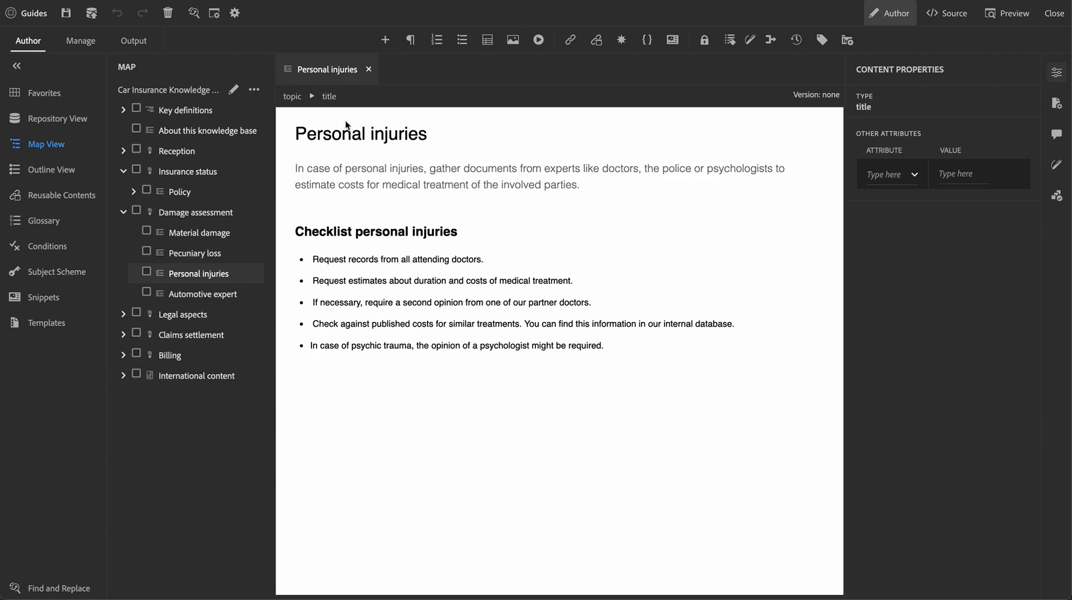
{"action": "left_click", "coordinate": [369, 70]}
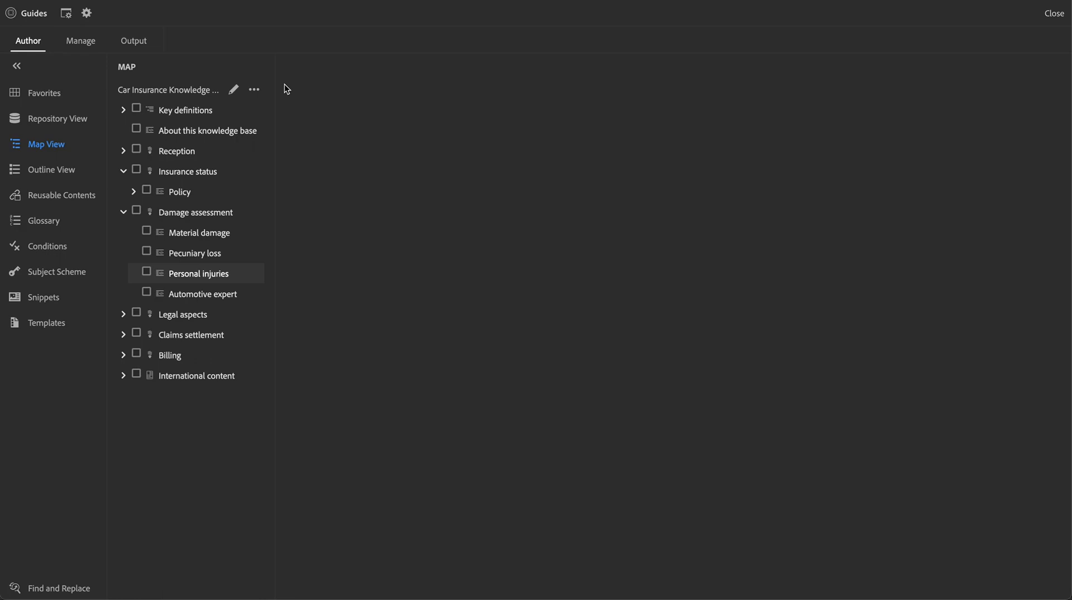
Step: Switch from authoring to the output templates and show the Prime template's general settings
{"action": "left_click", "coordinate": [132, 43]}
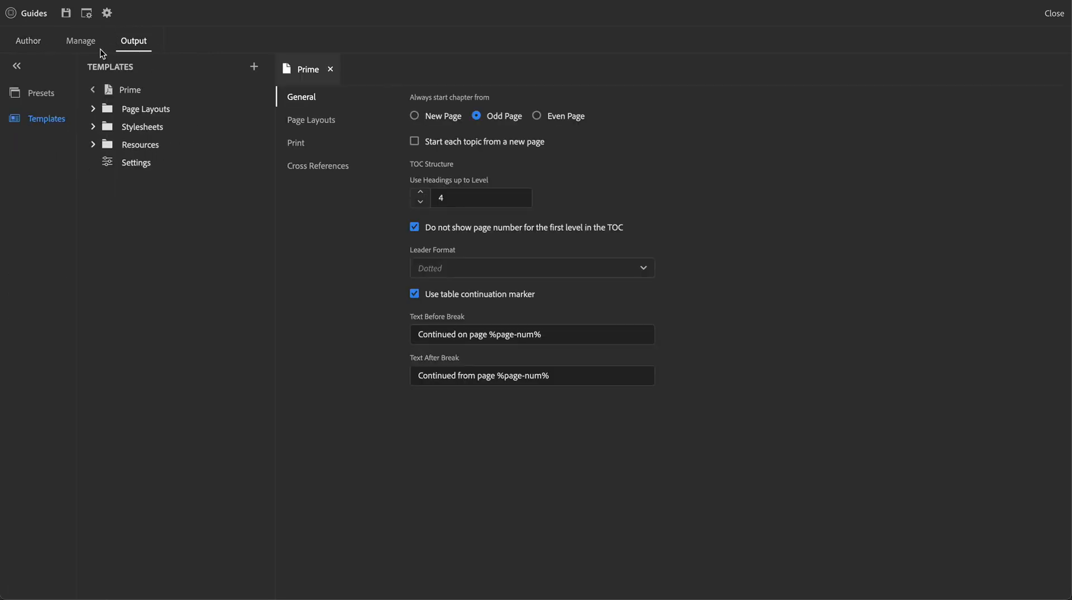
{"action": "left_click", "coordinate": [45, 96]}
{"action": "left_click", "coordinate": [47, 118]}
Step: Try starting chapters from an even page and another TOC heading level, restoring Odd Page and level 4
{"action": "left_click", "coordinate": [565, 117]}
{"action": "left_click", "coordinate": [492, 118]}
{"action": "left_click", "coordinate": [419, 205]}
{"action": "left_click", "coordinate": [419, 205]}
{"action": "left_click", "coordinate": [419, 196]}
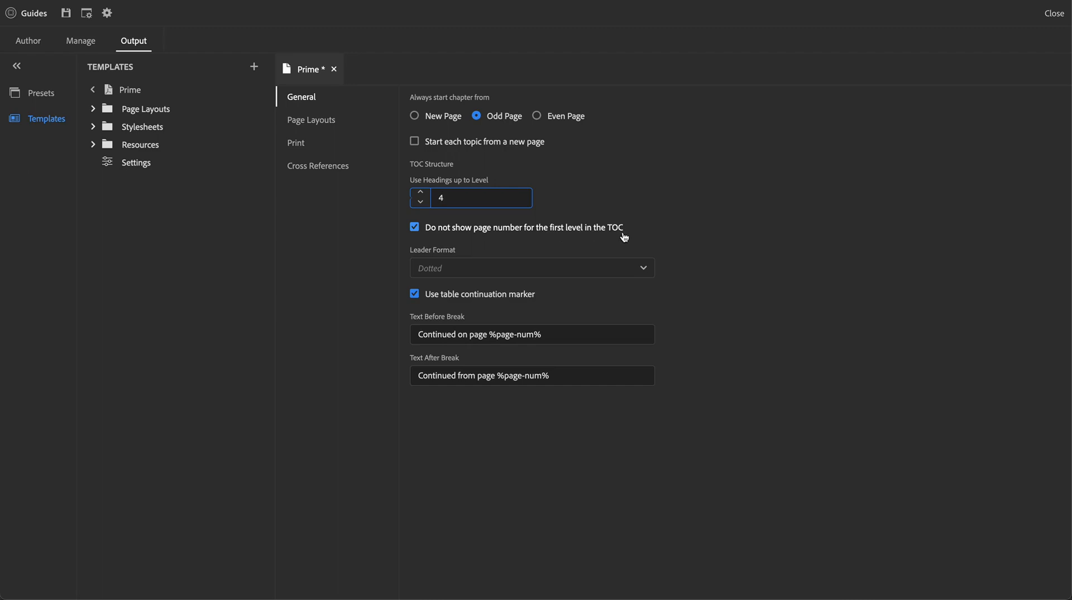
Step: Examine the TOC leader format options and the table continuation text before a break
{"action": "left_click", "coordinate": [473, 267]}
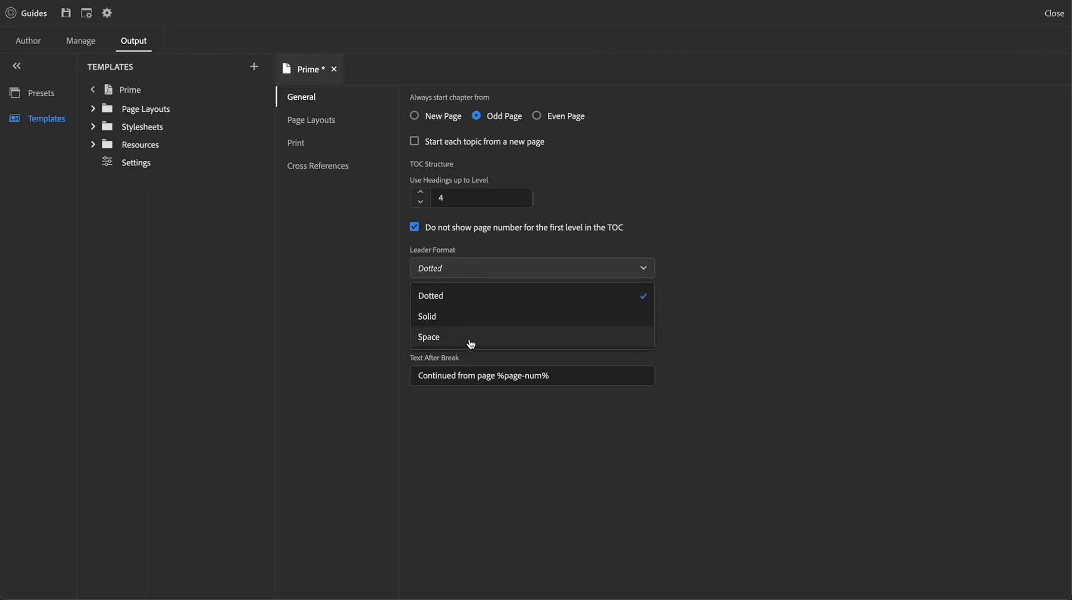
{"action": "left_click", "coordinate": [722, 333]}
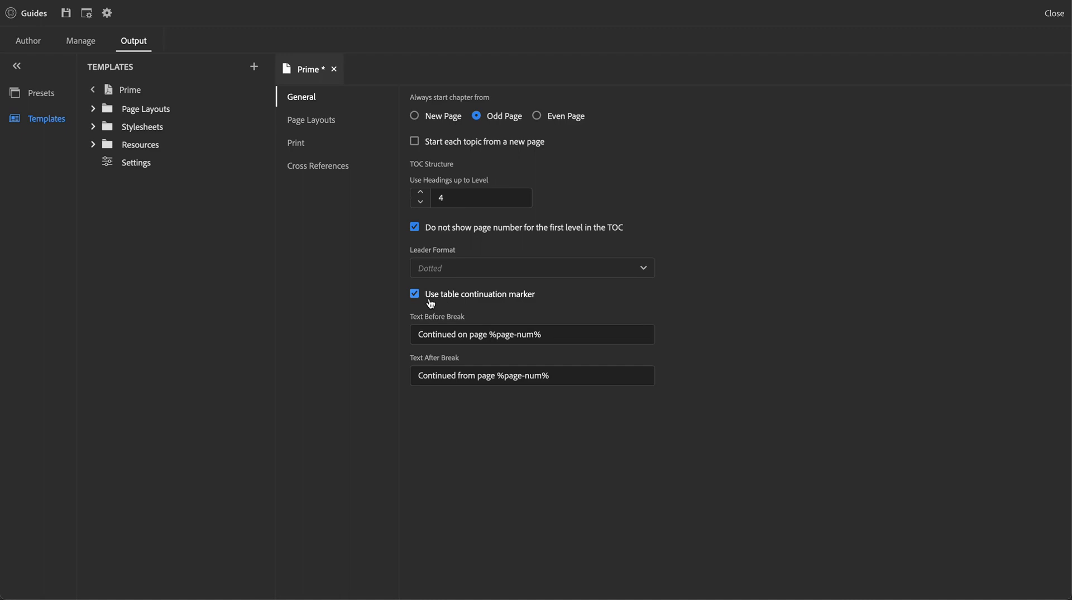
{"action": "left_click", "coordinate": [582, 329]}
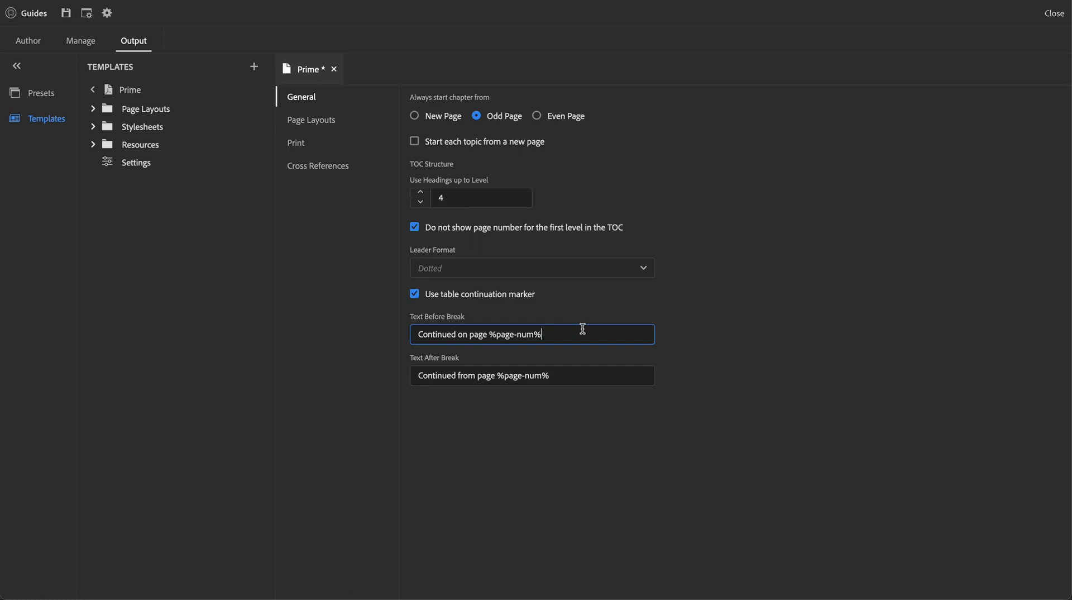
Step: Review the page layout assignments and the choices for Chapters & Topics, keeping the Chapter layout
{"action": "left_click", "coordinate": [321, 123]}
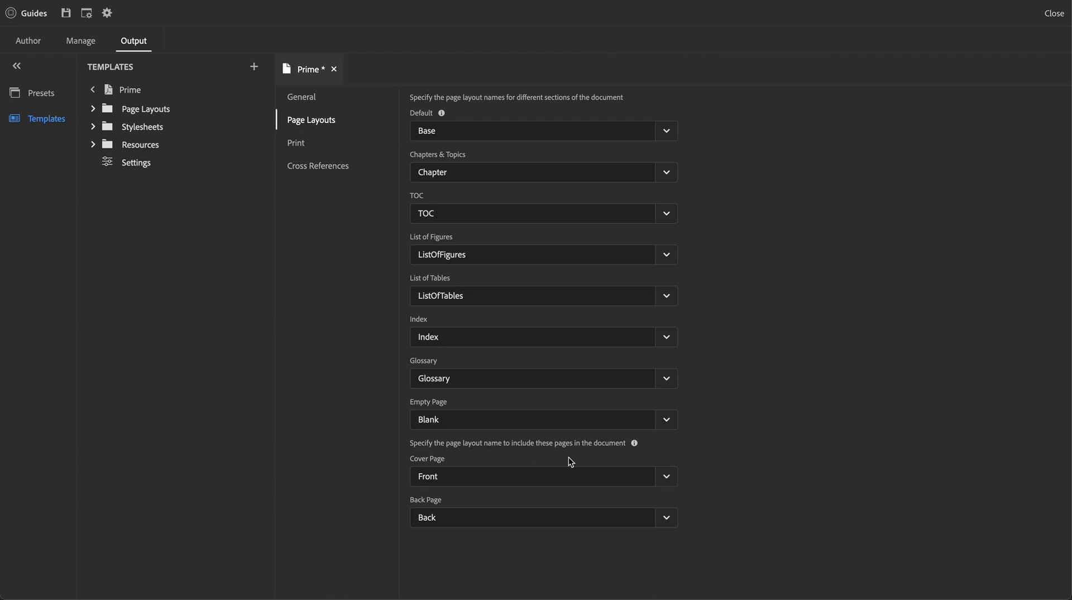
{"action": "left_click", "coordinate": [666, 176]}
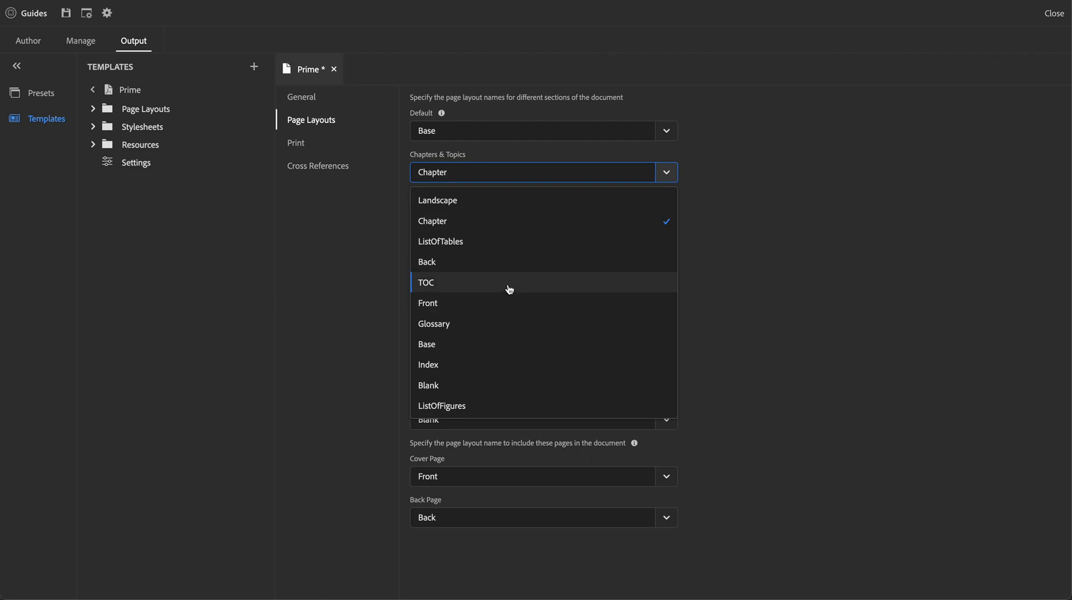
{"action": "left_click", "coordinate": [519, 222]}
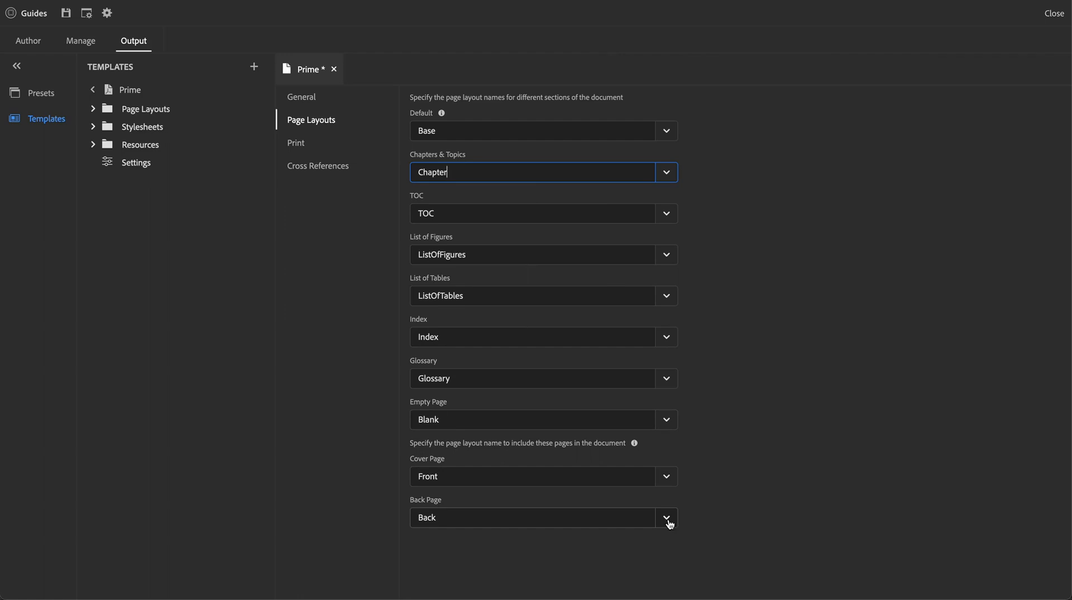
{"action": "left_click", "coordinate": [316, 294]}
Step: In the print settings, set the printer marks' line width to 1 pt and line color to #111111
{"action": "left_click", "coordinate": [321, 146]}
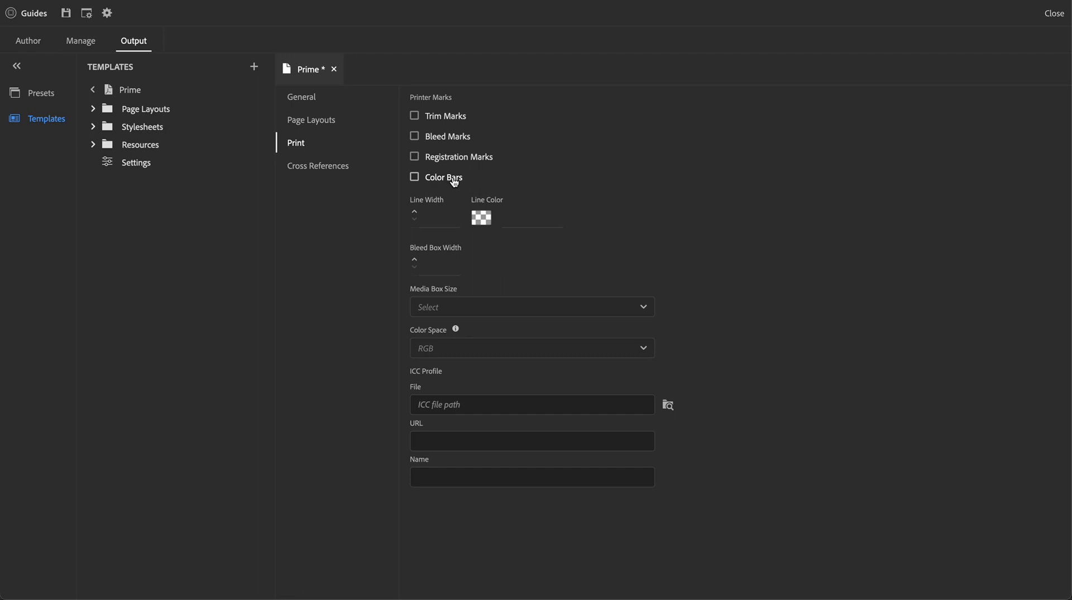
{"action": "left_click", "coordinate": [415, 213]}
{"action": "left_click", "coordinate": [494, 217]}
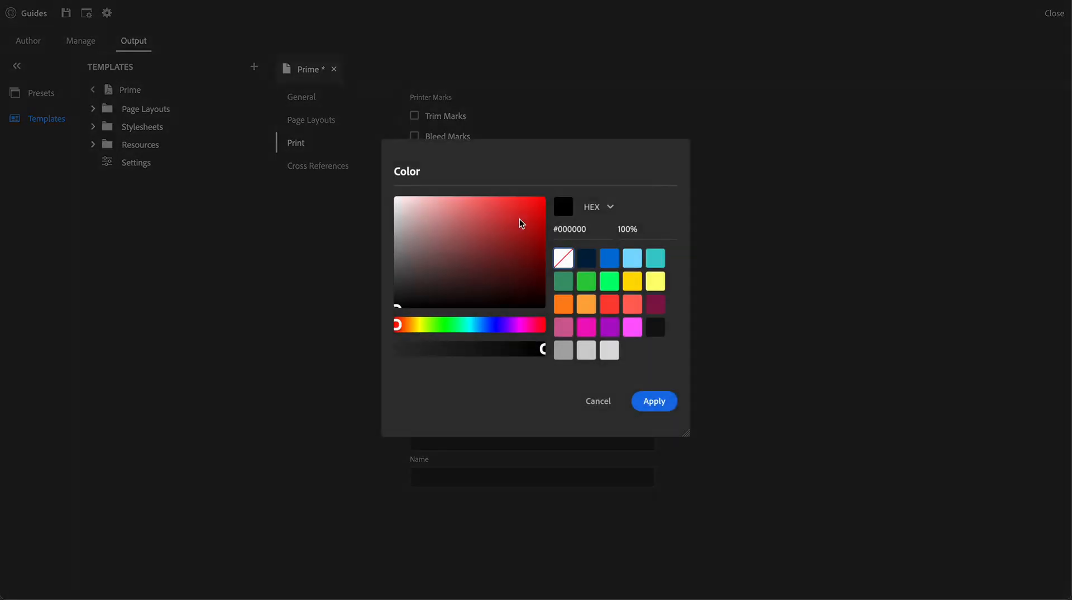
{"action": "left_click", "coordinate": [568, 208]}
{"action": "left_click", "coordinate": [659, 333]}
{"action": "left_click", "coordinate": [654, 401]}
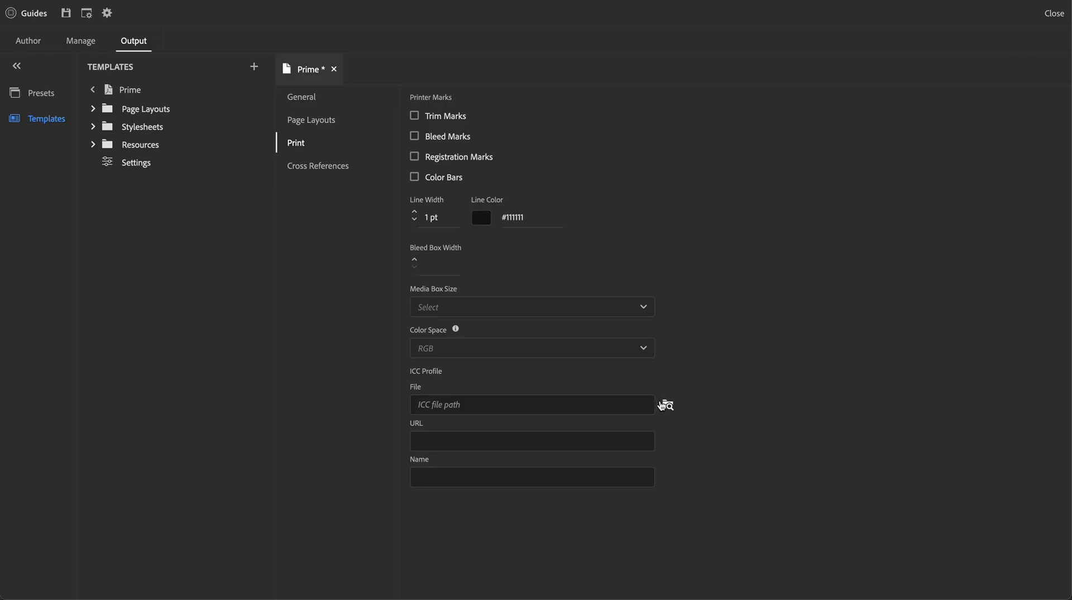
Step: Set the bleed box width to 3 mm and the media box size to RA1
{"action": "left_click", "coordinate": [442, 269]}
{"action": "left_click", "coordinate": [416, 261]}
{"action": "left_click", "coordinate": [415, 261]}
{"action": "left_click", "coordinate": [415, 261]}
{"action": "left_click", "coordinate": [511, 308]}
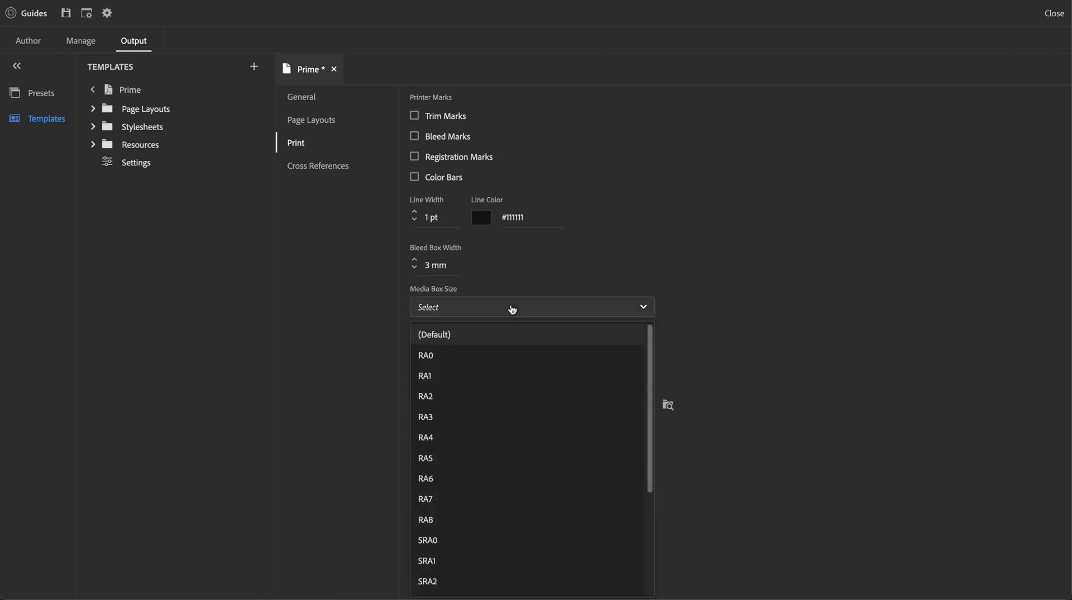
{"action": "scroll", "coordinate": [507, 492], "scroll_direction": "down", "scroll_amount": 2}
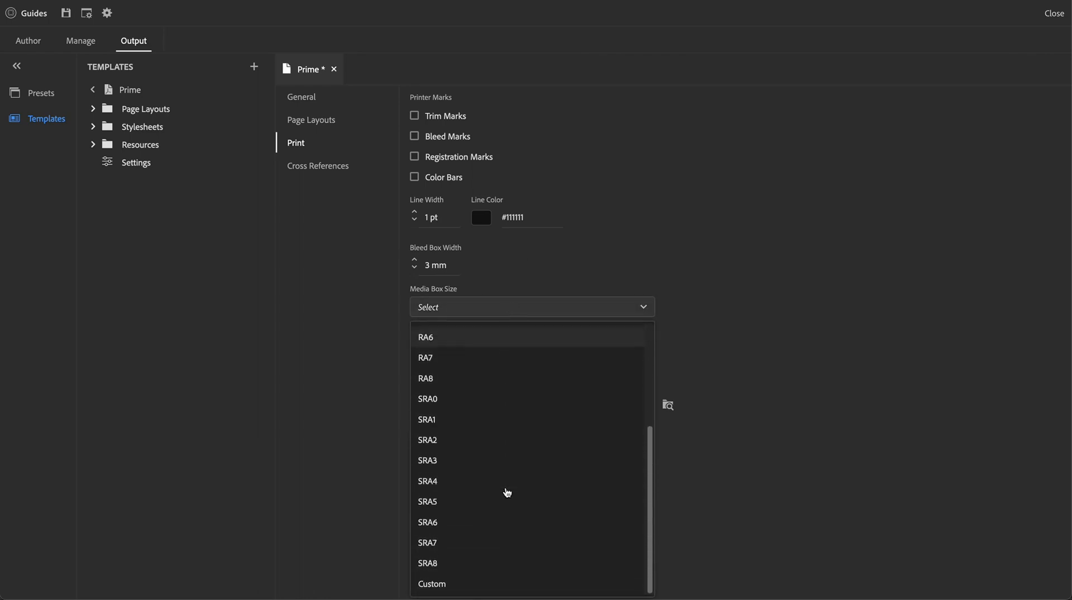
{"action": "scroll", "coordinate": [507, 492], "scroll_direction": "up", "scroll_amount": 2}
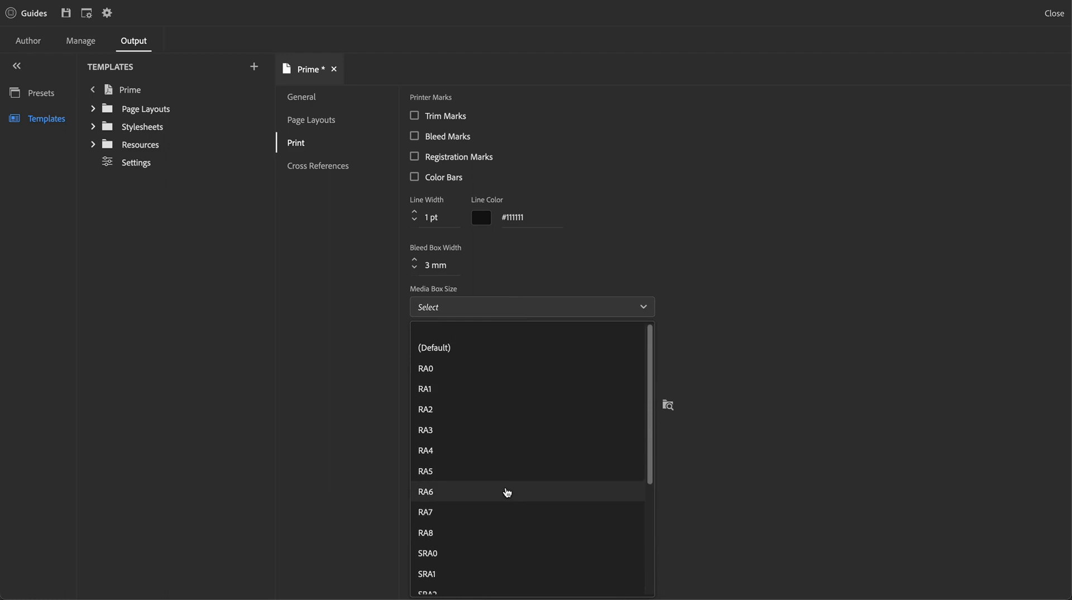
{"action": "left_click", "coordinate": [500, 382]}
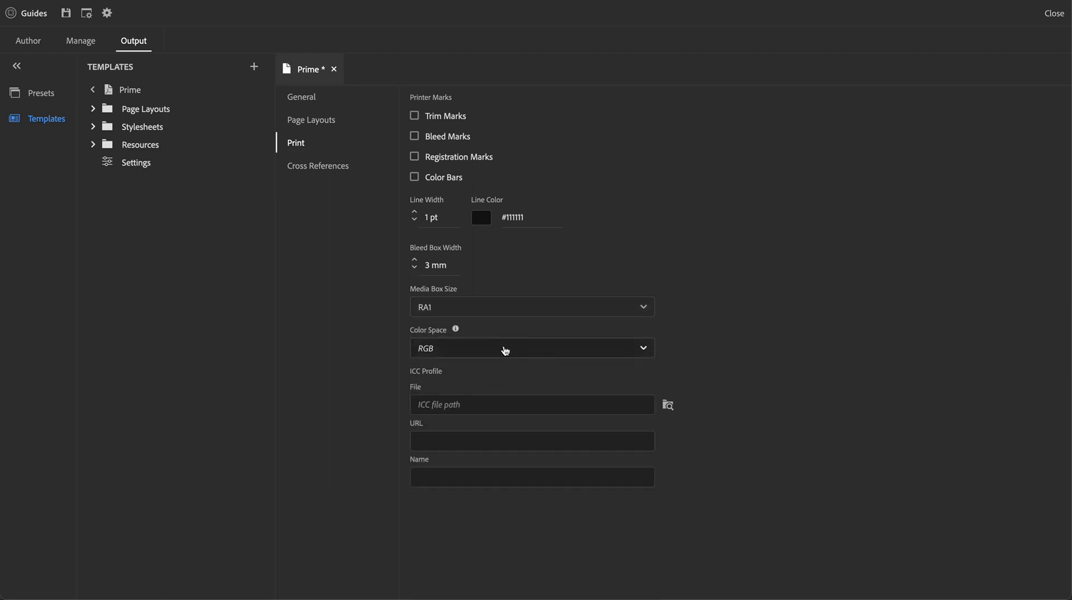
Step: Set the print color space to CMYK and go to the ICC profile file path
{"action": "left_click", "coordinate": [505, 350]}
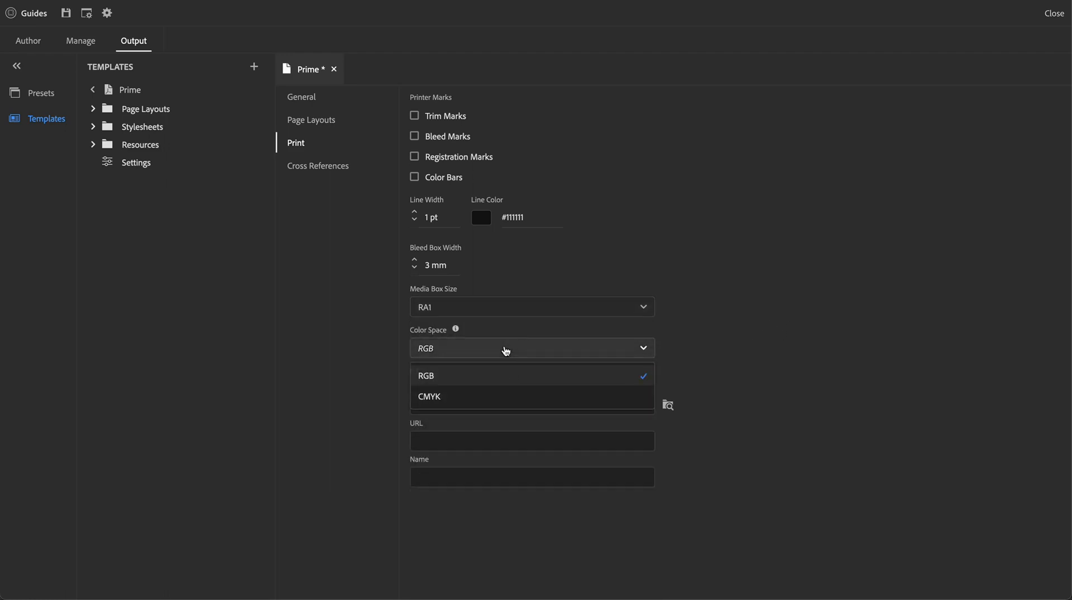
{"action": "left_click", "coordinate": [485, 402]}
{"action": "left_click", "coordinate": [493, 407]}
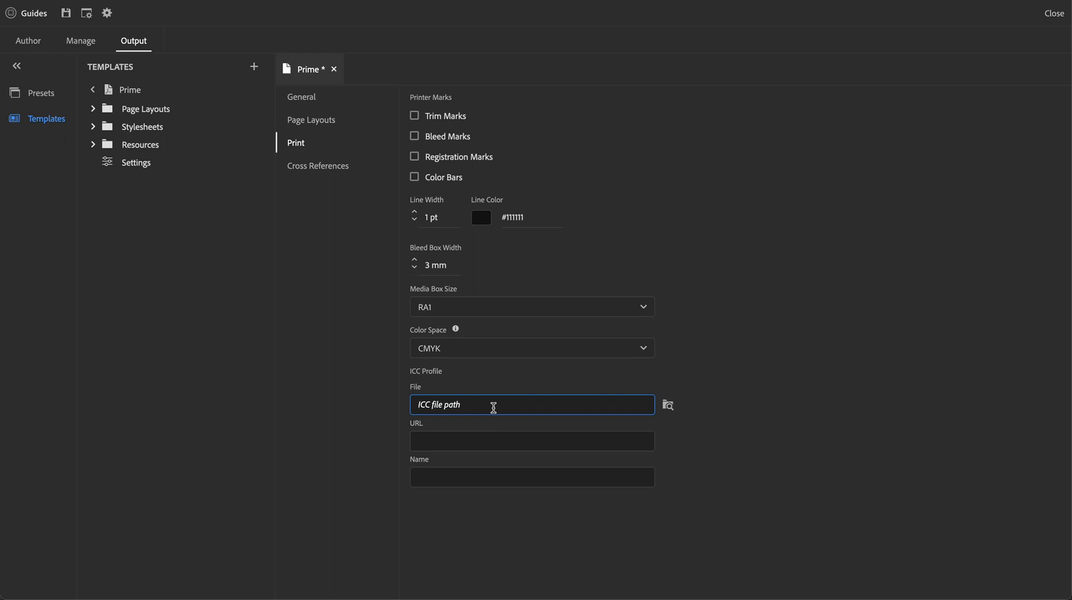
Step: Review the cross-reference formats, including the Title text, and close the Prime settings without saving
{"action": "left_click", "coordinate": [315, 167]}
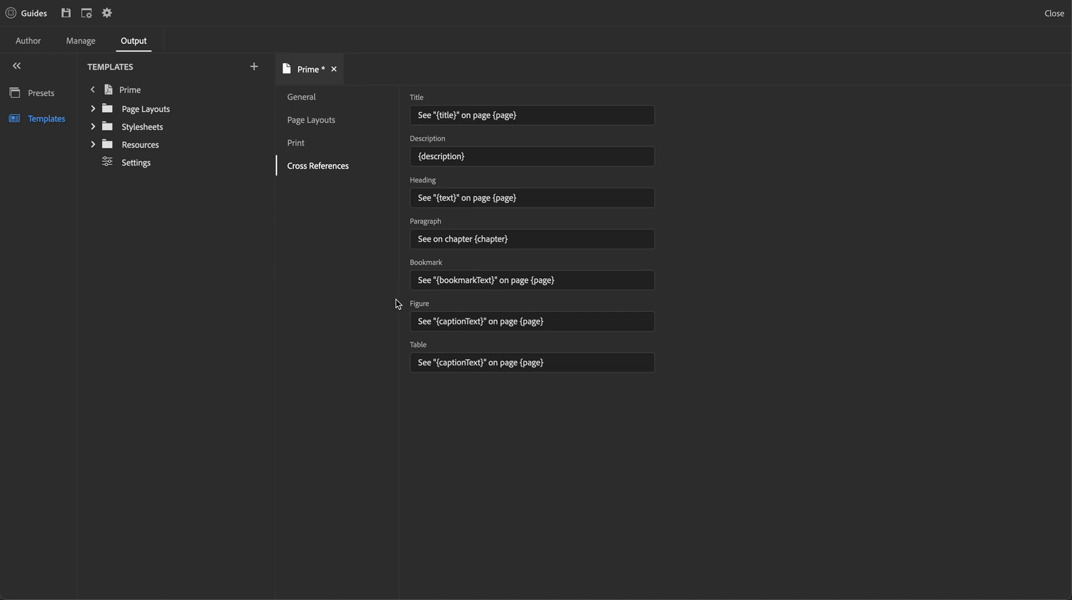
{"action": "left_click_drag", "start_coordinate": [538, 114], "coordinate": [380, 123]}
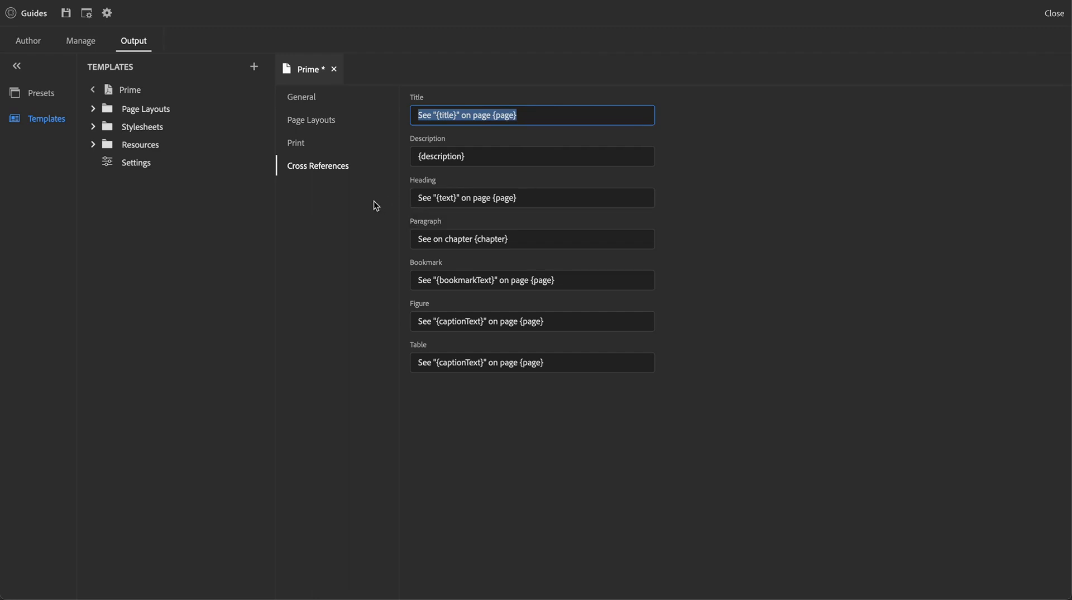
{"action": "left_click", "coordinate": [334, 69]}
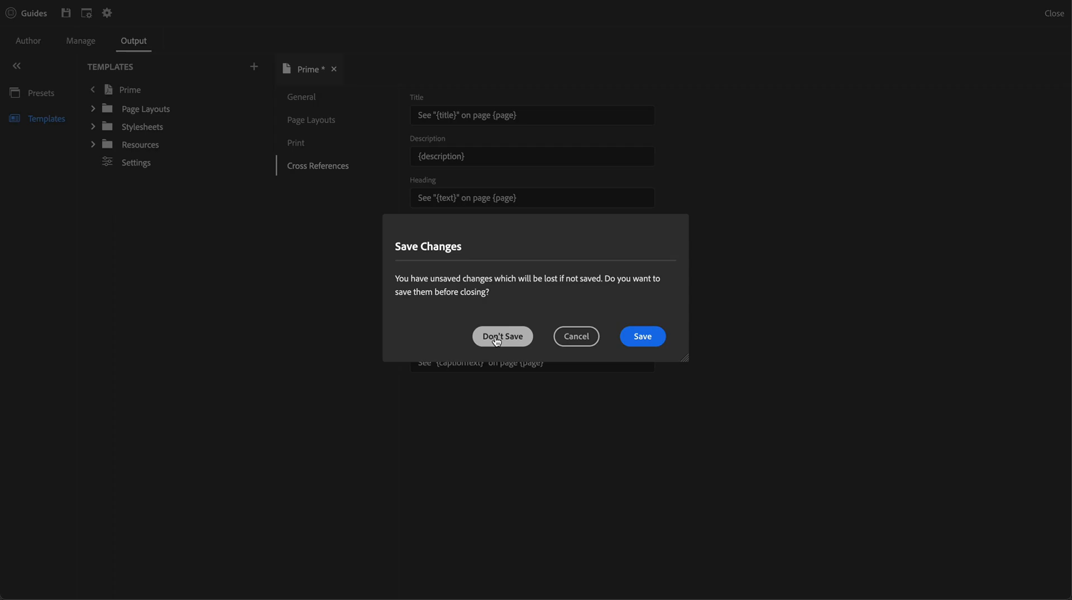
{"action": "left_click", "coordinate": [496, 340]}
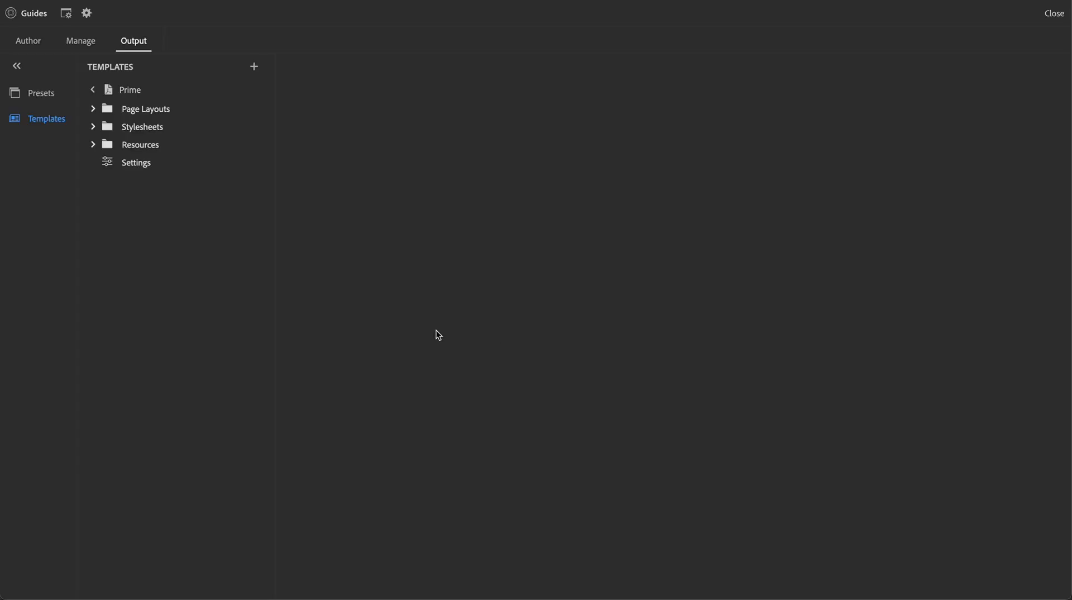
Step: Open the First page layout of the Chapter layouts for editing
{"action": "left_click", "coordinate": [93, 110]}
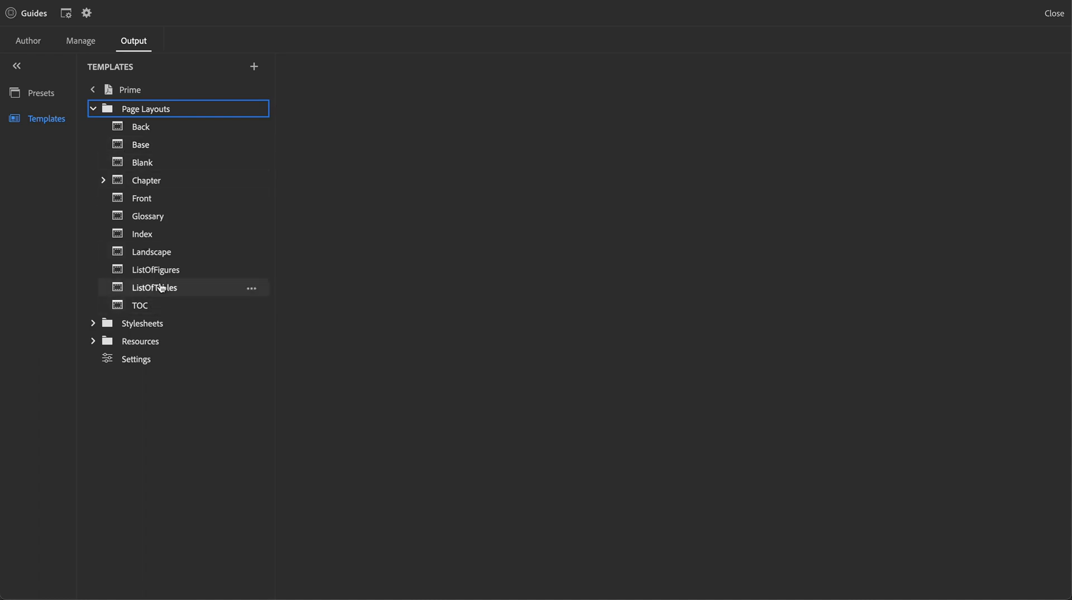
{"action": "left_click", "coordinate": [104, 181]}
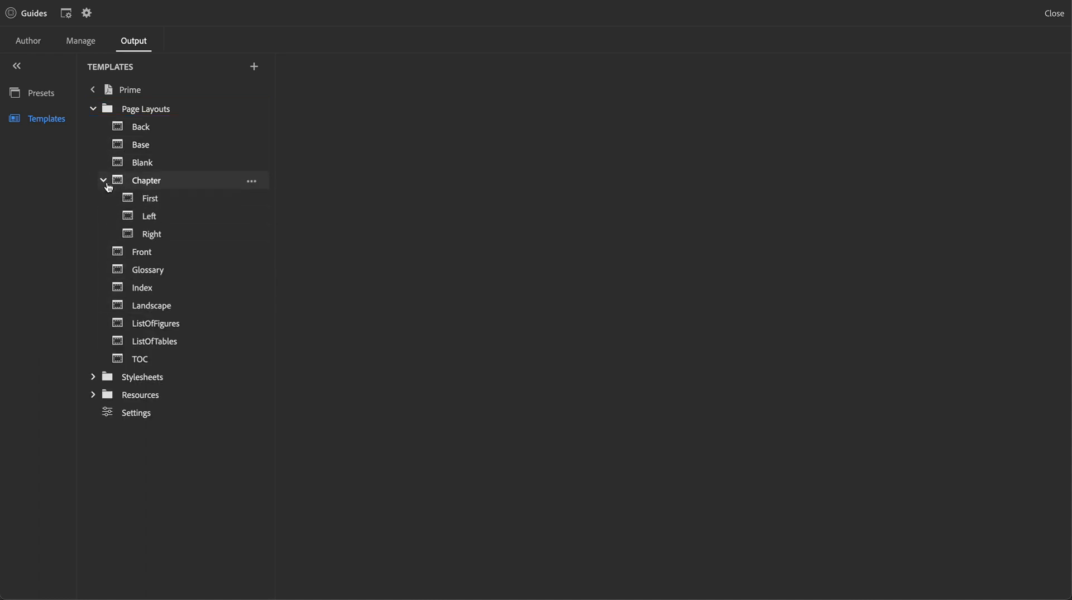
{"action": "left_click", "coordinate": [193, 200]}
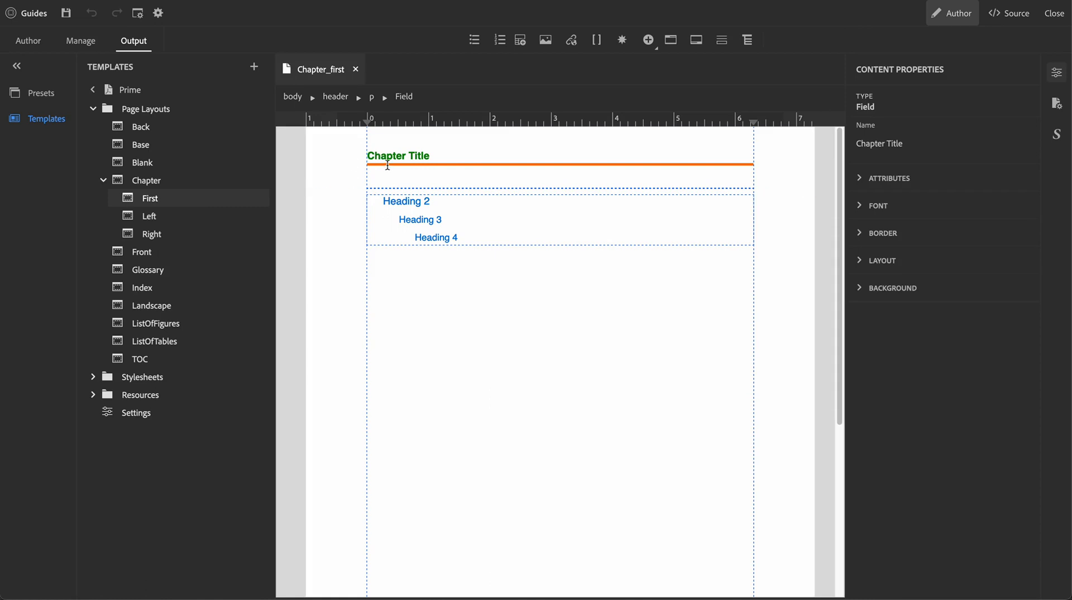
Step: Indent the header's chapter title to about 1.1 on the ruler and change its field format to uppercase CHAPTER TITLE
{"action": "mouse_move", "coordinate": [367, 121]}
{"action": "left_mouse_down"}
{"action": "mouse_move", "coordinate": [323, 125]}
{"action": "mouse_move", "coordinate": [506, 120]}
{"action": "mouse_move", "coordinate": [438, 125]}
{"action": "left_mouse_up"}
{"action": "left_click", "coordinate": [481, 165]}
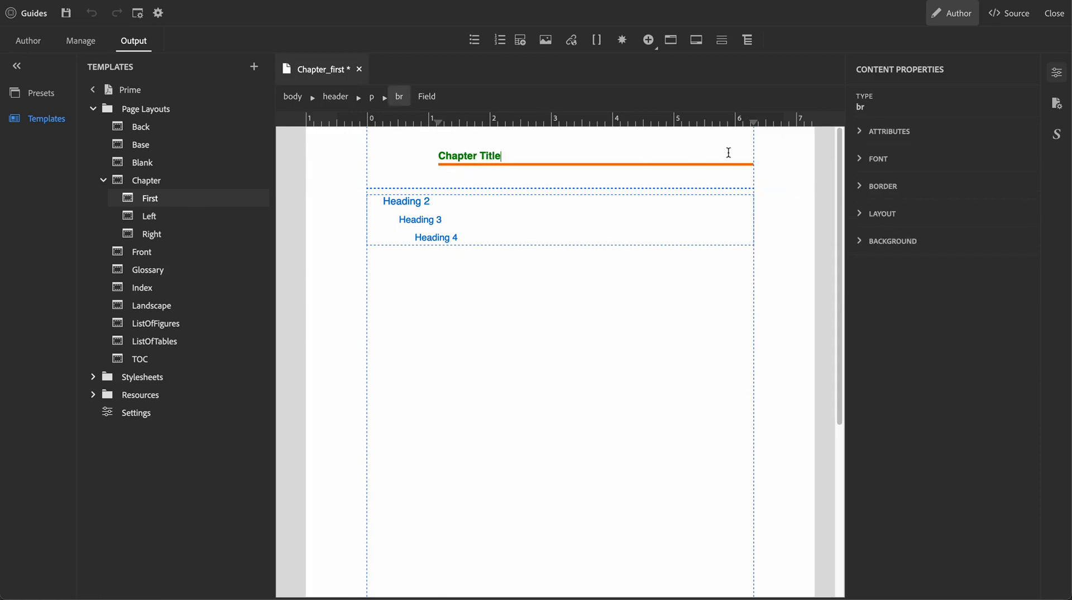
{"action": "left_click", "coordinate": [858, 161]}
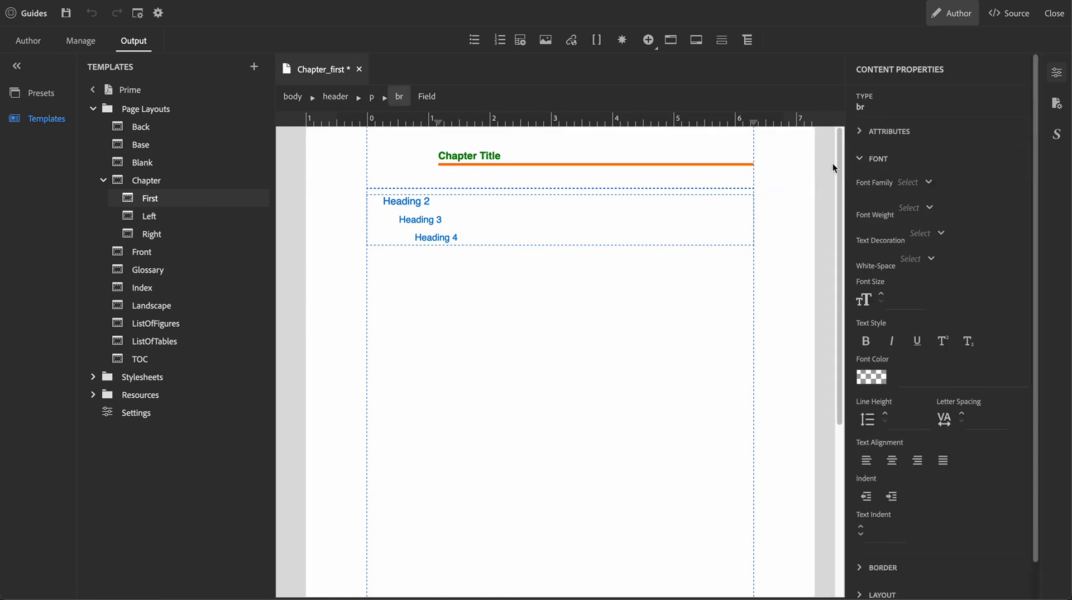
{"action": "double_click", "coordinate": [454, 156]}
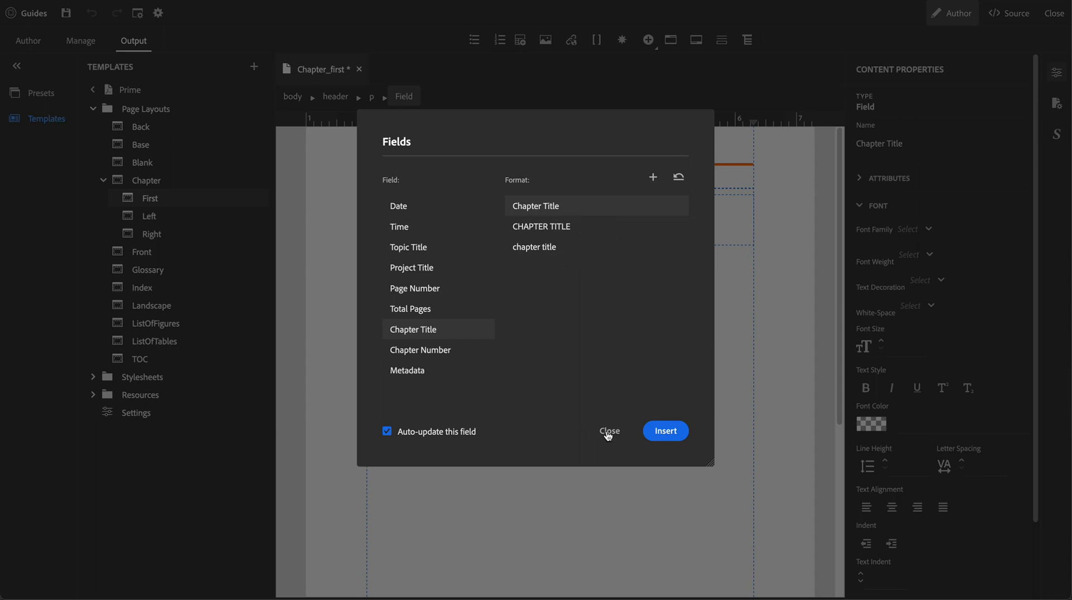
{"action": "left_click", "coordinate": [666, 430]}
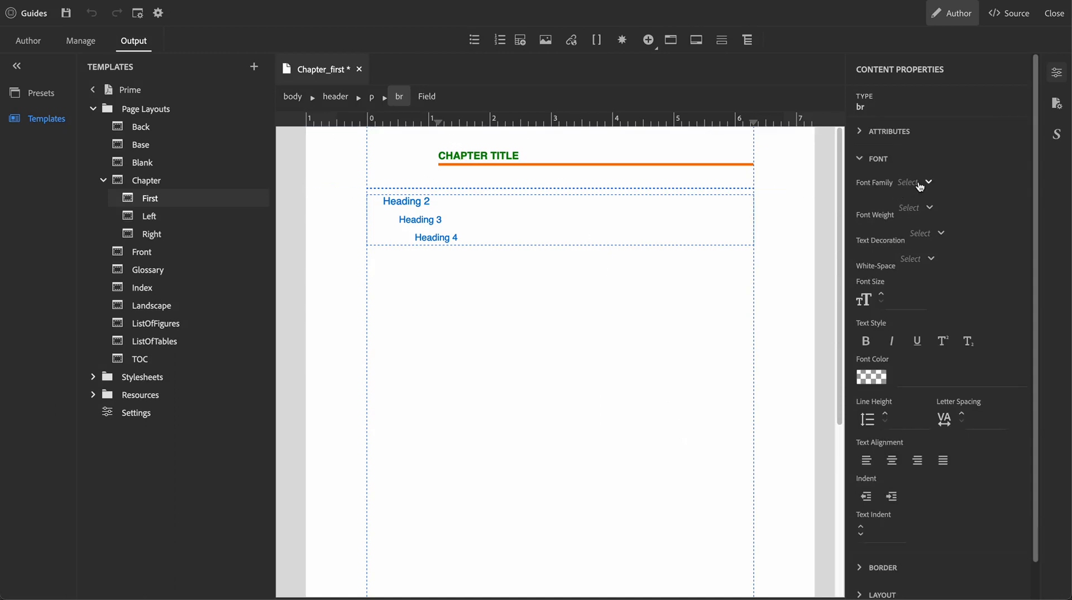
Step: Select the whole chapter title field in the header and set its font family to fantasy
{"action": "key", "text": "shift+Left"}
{"action": "key", "text": "shift+Left"}
{"action": "key", "text": "shift+Left"}
{"action": "key", "text": "shift+Left"}
{"action": "key", "text": "shift+Left"}
{"action": "key", "text": "shift+Left"}
{"action": "key", "text": "shift+Left"}
{"action": "key", "text": "shift+Left"}
{"action": "key", "text": "shift+Left"}
{"action": "key", "text": "shift+Left"}
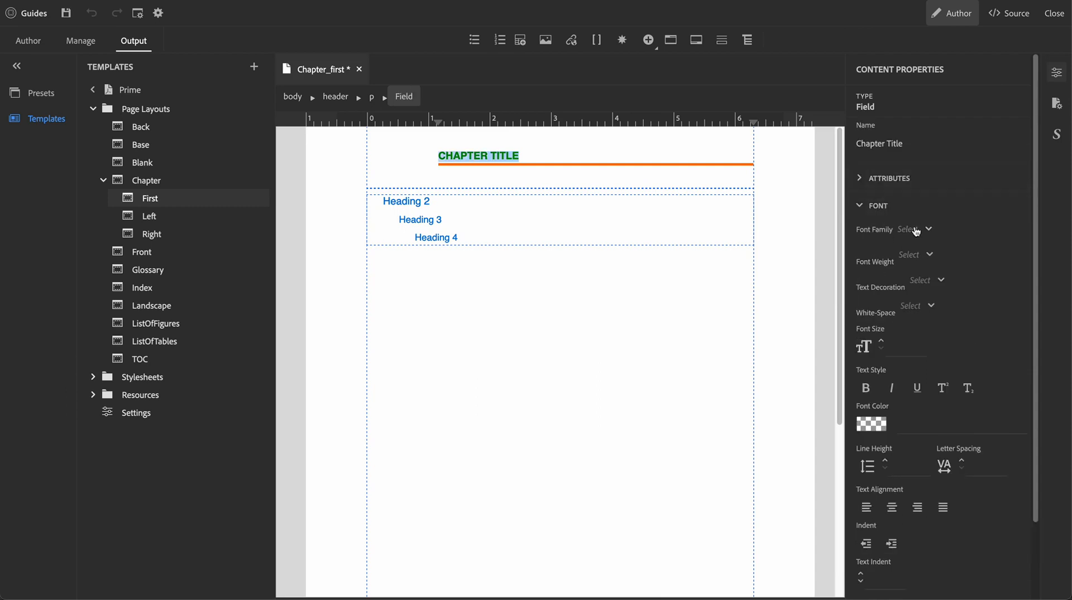
{"action": "left_click", "coordinate": [916, 228]}
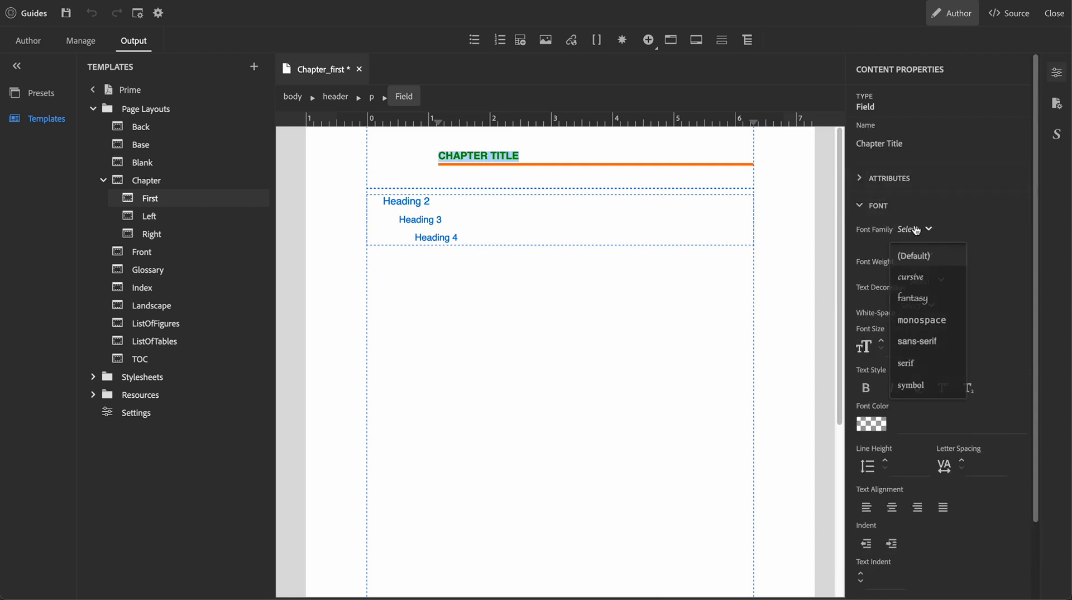
{"action": "left_click", "coordinate": [933, 304]}
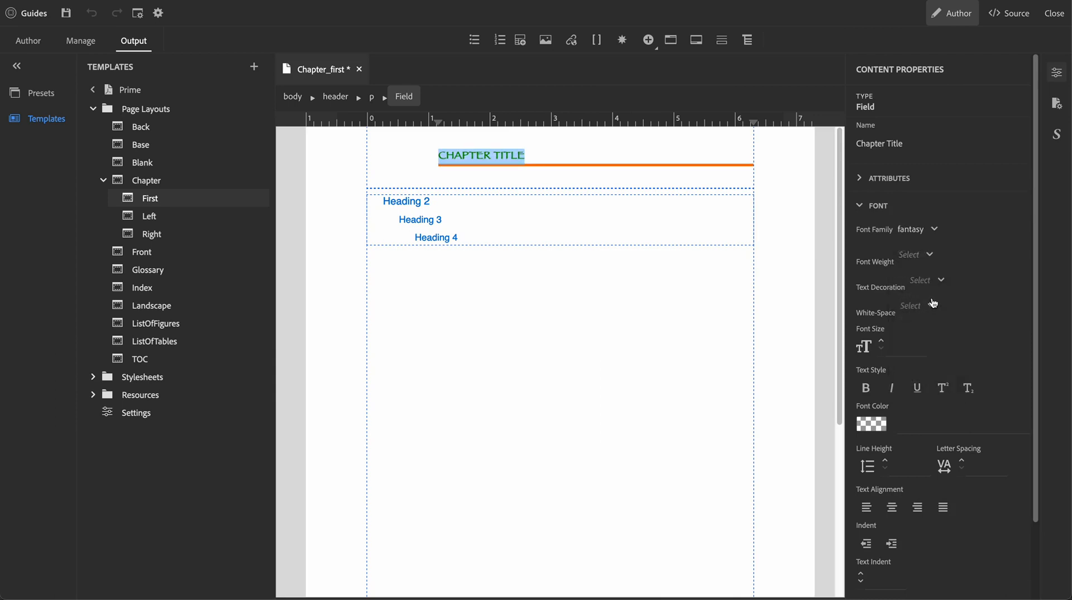
Step: Set the chapter title's font size to 30 px and make it bold
{"action": "left_click", "coordinate": [883, 344]}
{"action": "left_click", "coordinate": [883, 344]}
{"action": "left_click", "coordinate": [882, 344]}
{"action": "left_click", "coordinate": [883, 344]}
{"action": "left_click", "coordinate": [883, 344]}
{"action": "left_click", "coordinate": [882, 344]}
{"action": "left_click", "coordinate": [883, 343]}
{"action": "left_click", "coordinate": [883, 343]}
{"action": "left_click", "coordinate": [883, 344]}
{"action": "left_click", "coordinate": [882, 344]}
{"action": "left_click", "coordinate": [883, 344]}
{"action": "left_click", "coordinate": [882, 344]}
{"action": "left_click", "coordinate": [883, 344]}
{"action": "left_click", "coordinate": [882, 343]}
{"action": "left_click", "coordinate": [882, 344]}
{"action": "left_click", "coordinate": [883, 344]}
{"action": "left_click", "coordinate": [883, 344]}
{"action": "left_click", "coordinate": [882, 343]}
{"action": "left_click", "coordinate": [883, 344]}
{"action": "left_click", "coordinate": [866, 389]}
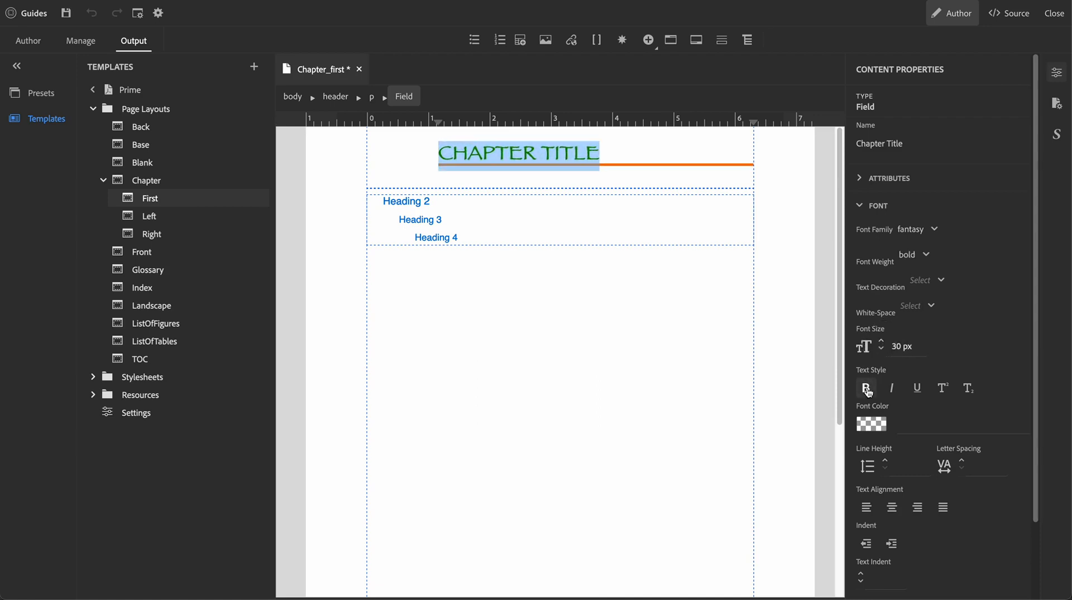
Step: Set the chapter title in sans-serif and switch its text style to italic without bold
{"action": "left_click", "coordinate": [937, 232]}
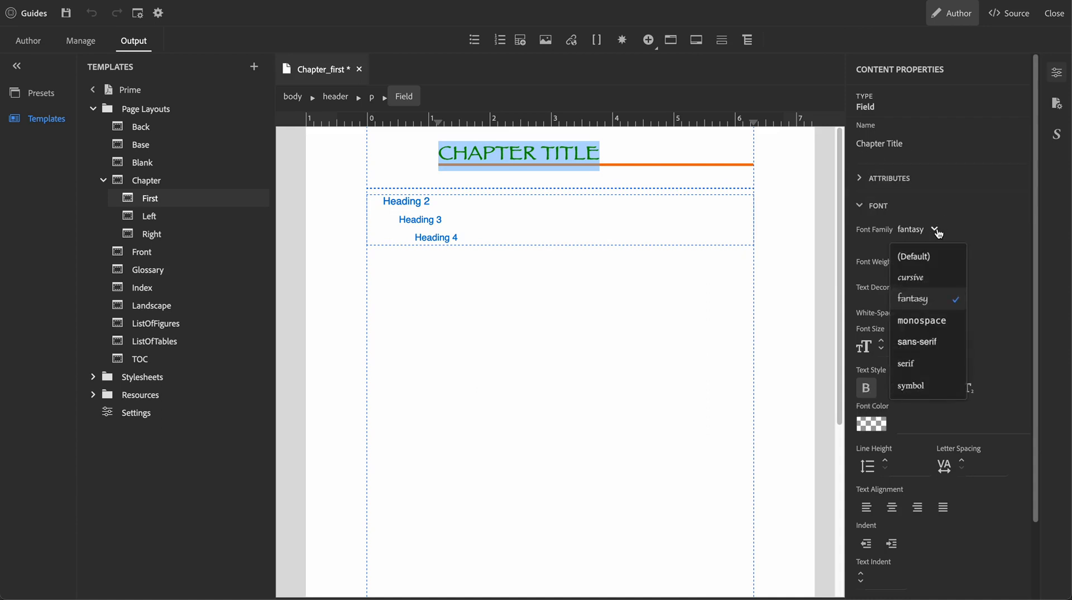
{"action": "left_click", "coordinate": [937, 342]}
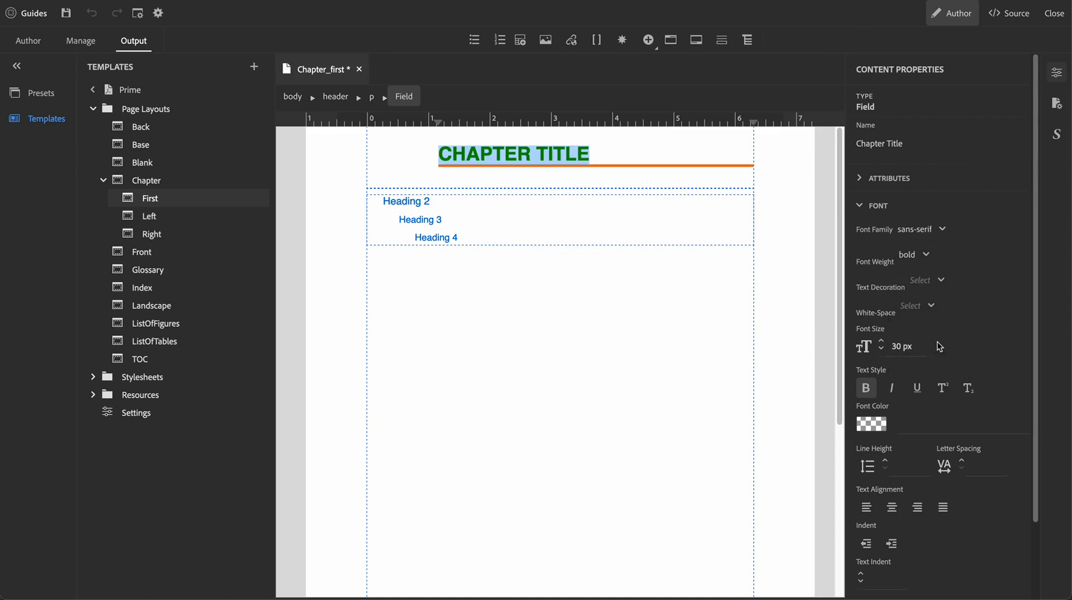
{"action": "left_click", "coordinate": [869, 391]}
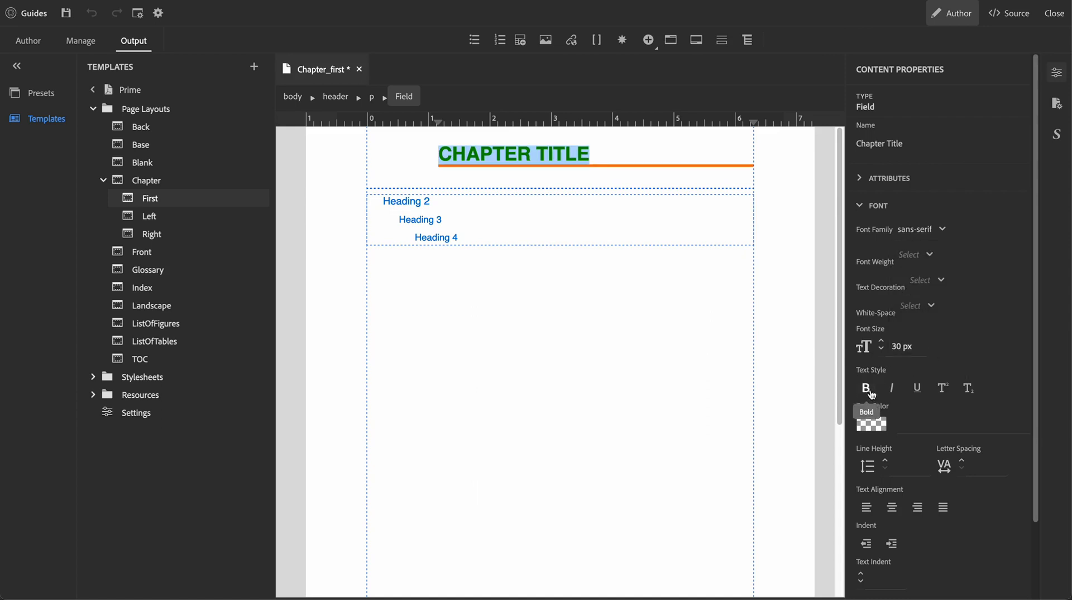
{"action": "left_click", "coordinate": [892, 388]}
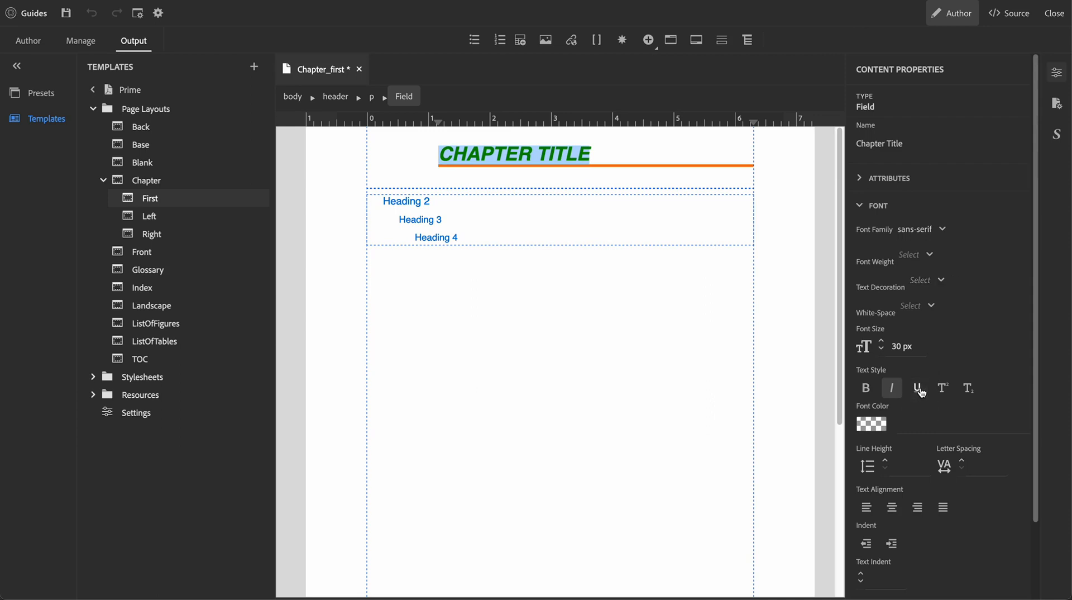
Step: Color the chapter title's text red, #E30707
{"action": "scroll", "coordinate": [920, 390], "scroll_direction": "down", "scroll_amount": 2}
{"action": "left_click", "coordinate": [872, 339]}
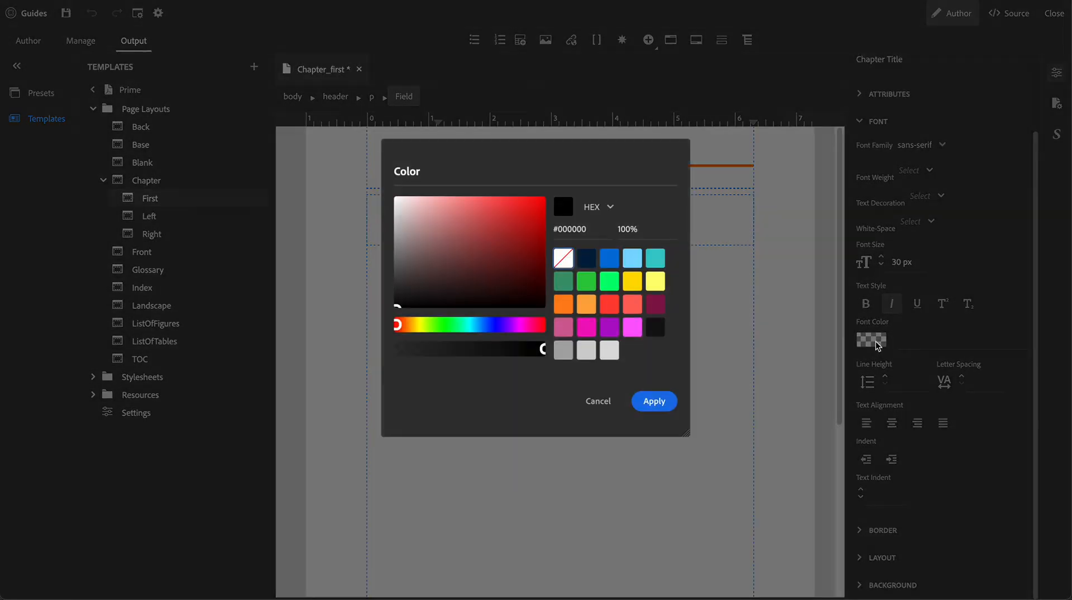
{"action": "left_click", "coordinate": [541, 208]}
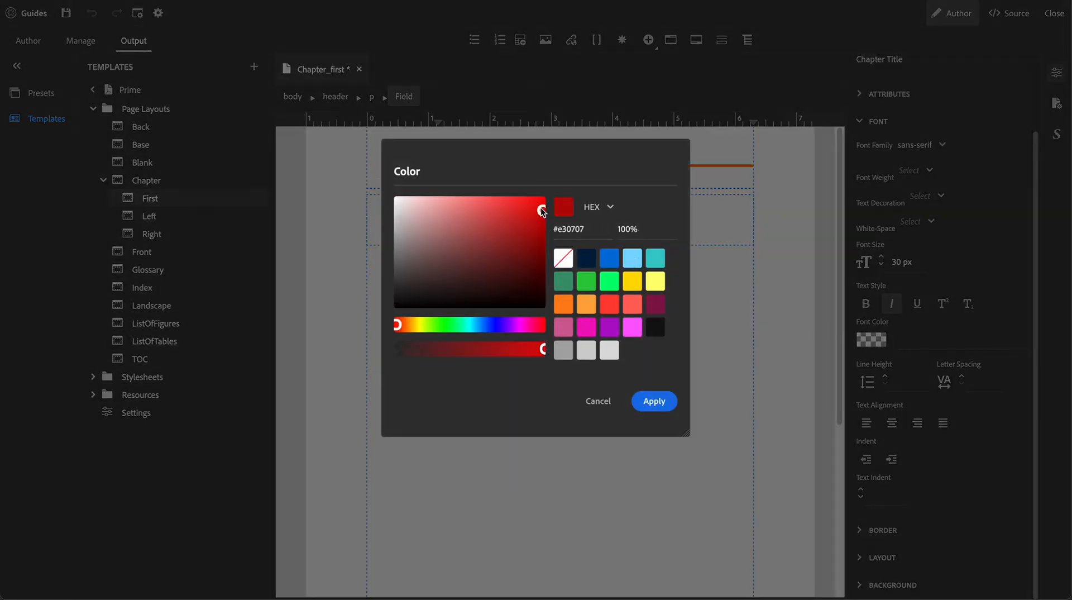
{"action": "left_click", "coordinate": [651, 400]}
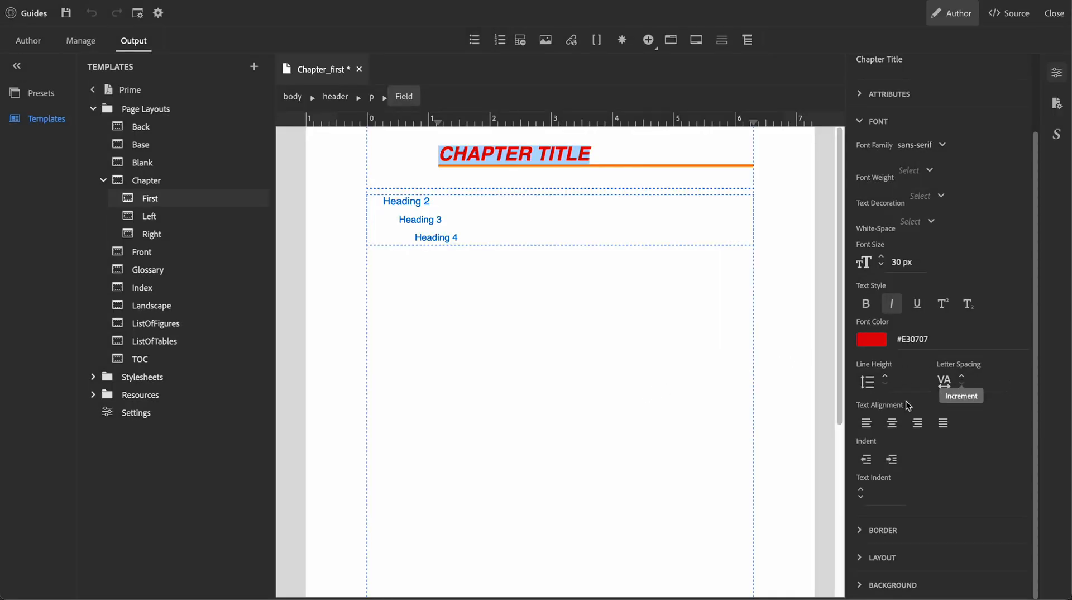
Step: Try the center, right, left and justified alignments on the chapter title and set its text indent to 2 px
{"action": "left_click", "coordinate": [893, 424]}
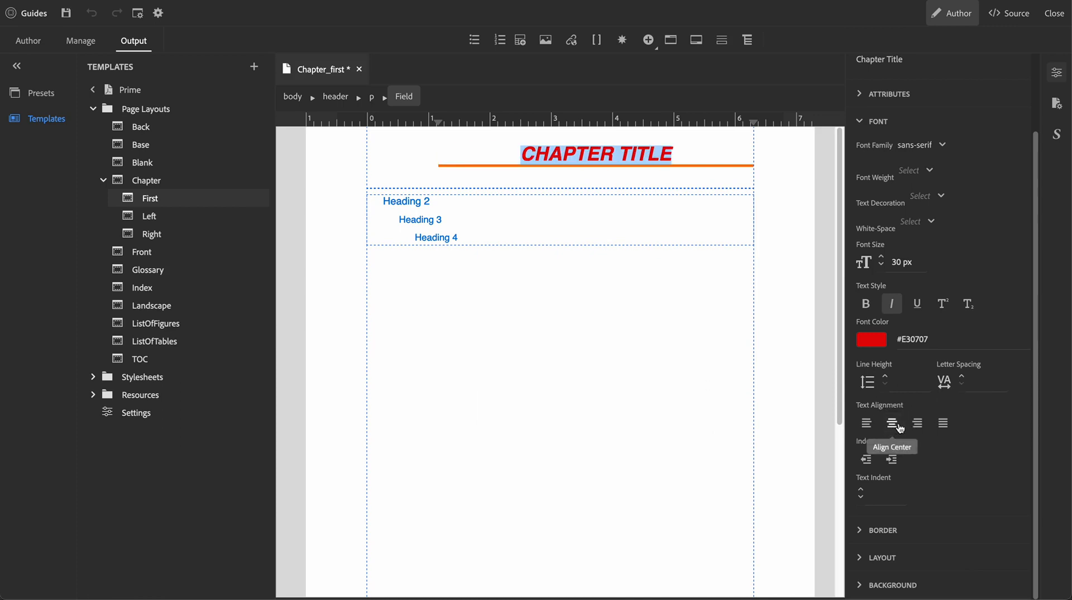
{"action": "left_click", "coordinate": [917, 423]}
{"action": "left_click", "coordinate": [866, 424]}
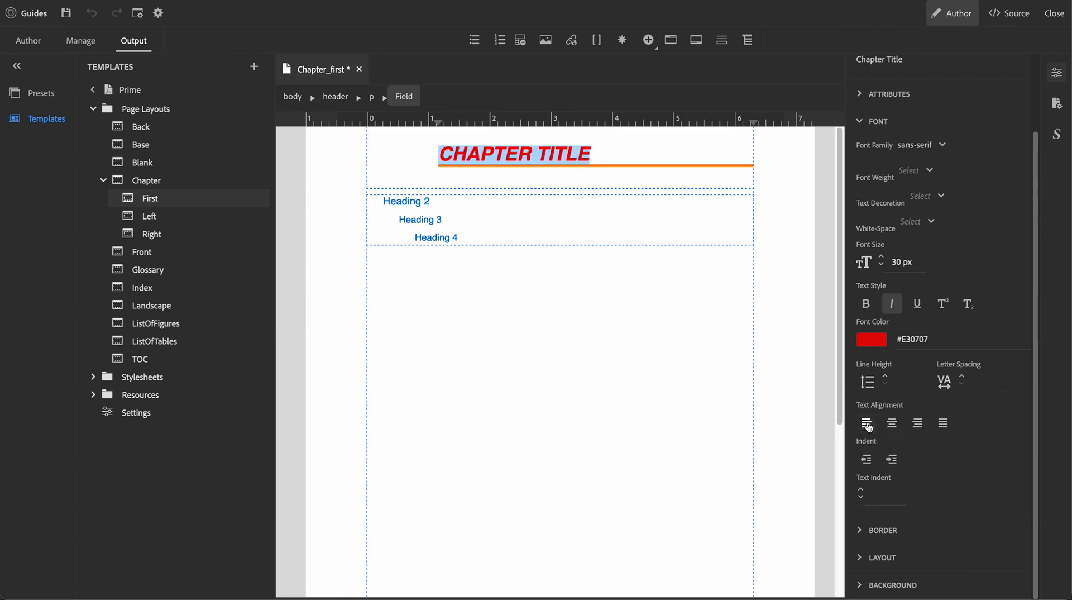
{"action": "left_click", "coordinate": [942, 423]}
{"action": "left_click", "coordinate": [860, 489]}
{"action": "left_click", "coordinate": [861, 489]}
Step: Give the chapter title's right side a solid border in color #DA1212
{"action": "left_click", "coordinate": [864, 529]}
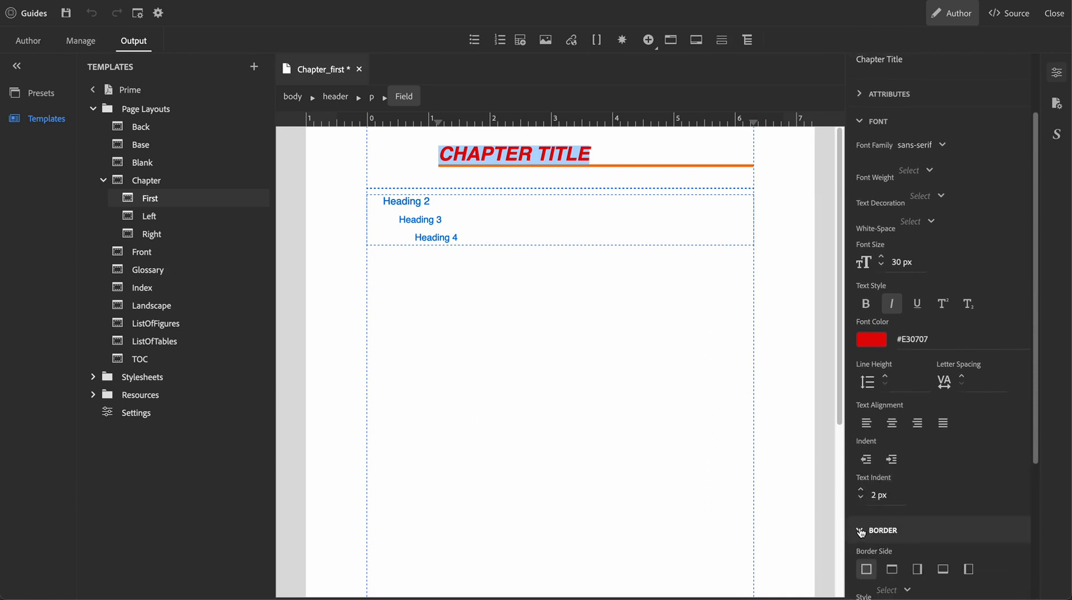
{"action": "scroll", "coordinate": [863, 532], "scroll_direction": "down", "scroll_amount": 4}
{"action": "left_click", "coordinate": [892, 370]}
{"action": "left_click", "coordinate": [917, 372]}
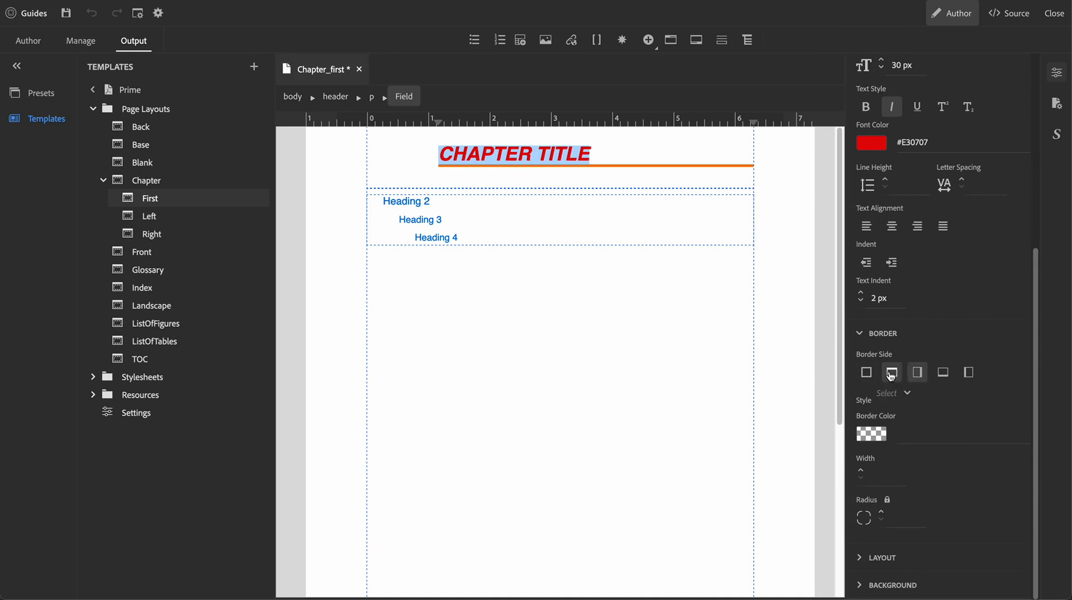
{"action": "left_click", "coordinate": [894, 398]}
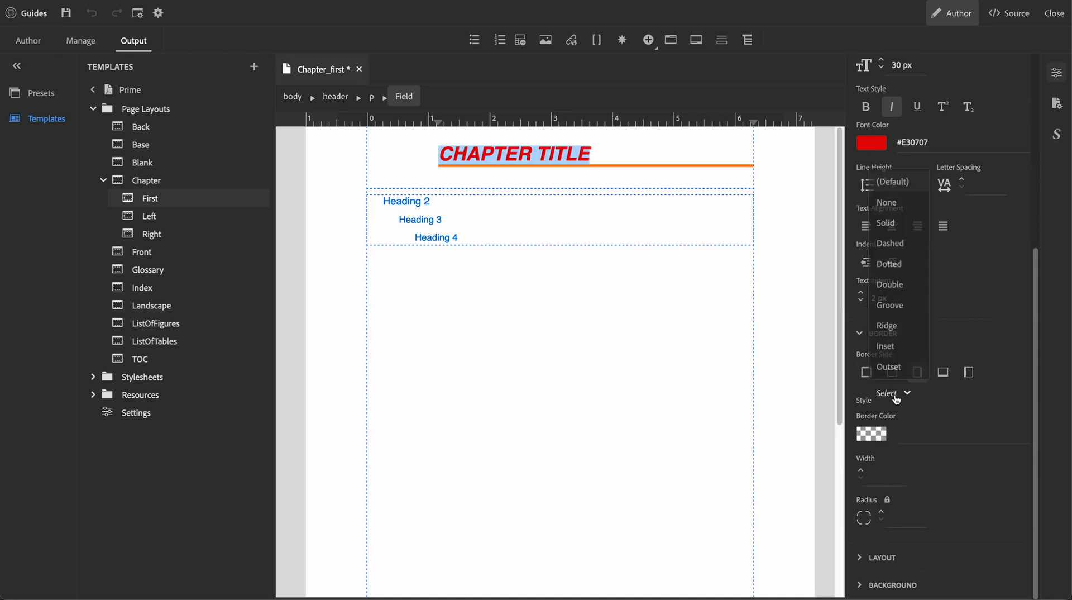
{"action": "left_click", "coordinate": [907, 223]}
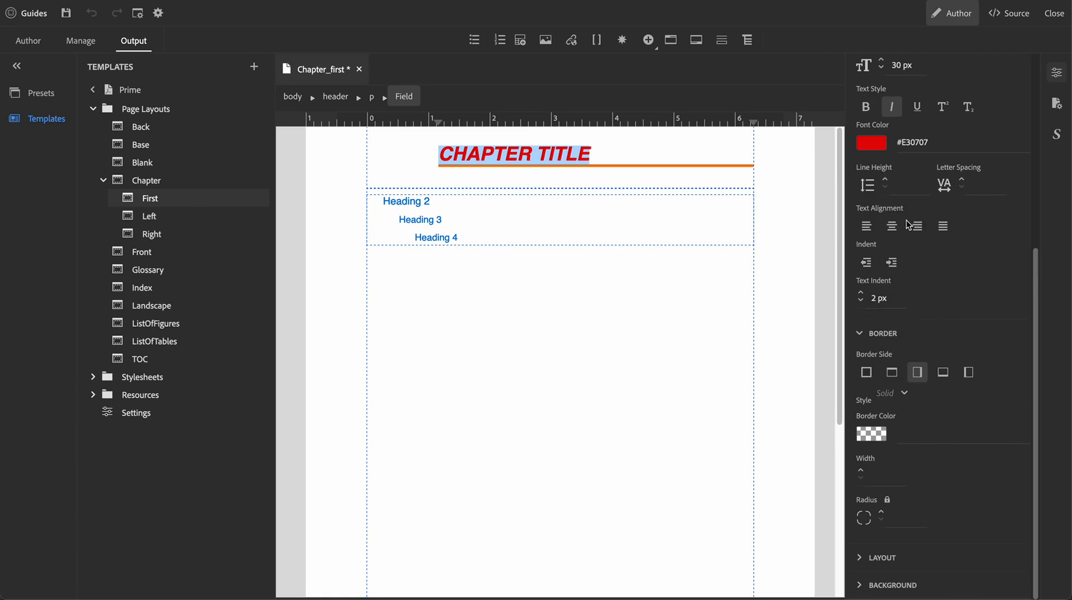
{"action": "left_click", "coordinate": [872, 435]}
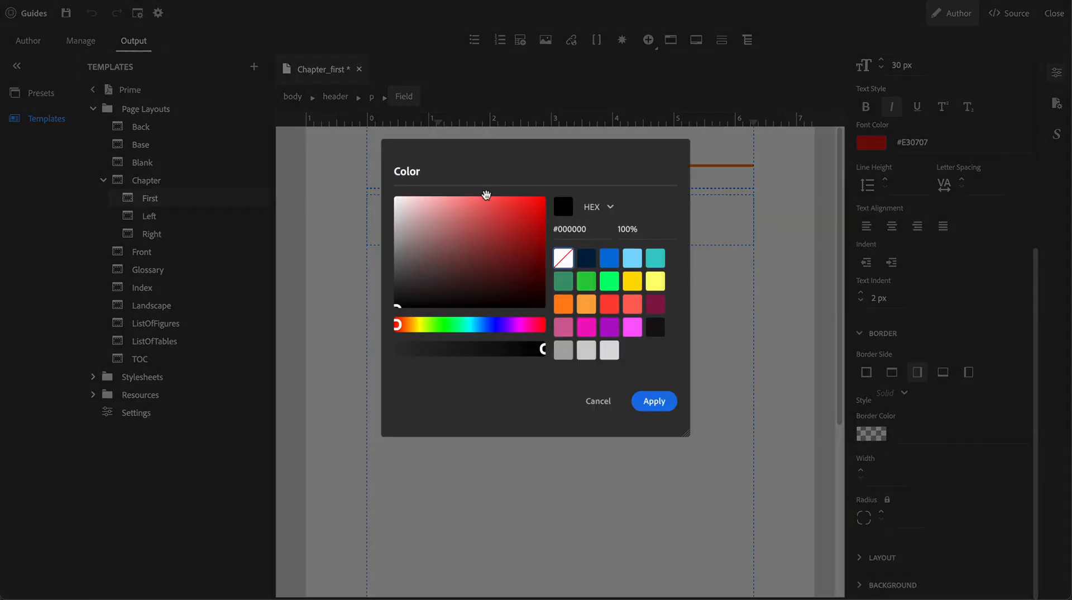
{"action": "left_click", "coordinate": [534, 215]}
{"action": "left_click", "coordinate": [650, 401]}
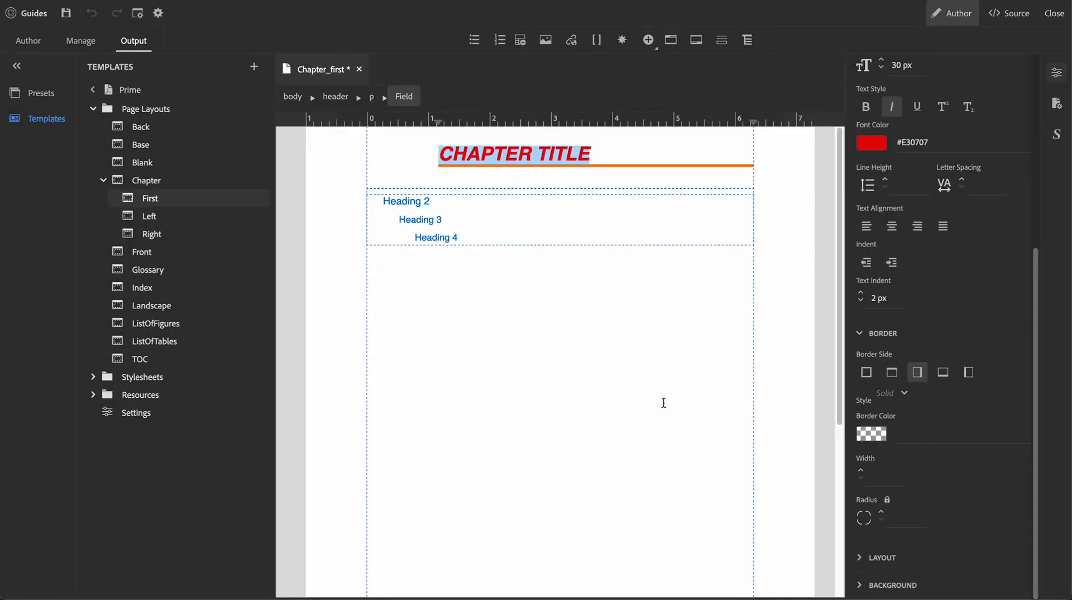
Step: Include the top side in the chapter title's border and set the border width to 11 px
{"action": "left_click", "coordinate": [898, 375]}
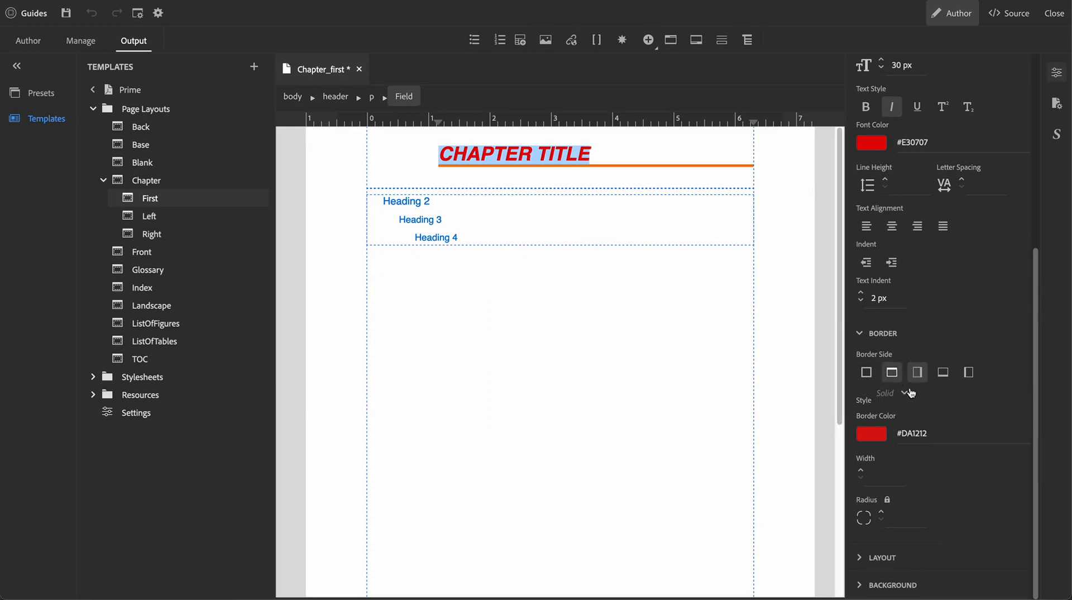
{"action": "left_click", "coordinate": [862, 472]}
{"action": "left_click", "coordinate": [861, 472]}
{"action": "left_click", "coordinate": [862, 473]}
{"action": "left_click", "coordinate": [862, 473]}
{"action": "left_click", "coordinate": [861, 472]}
{"action": "left_click", "coordinate": [861, 472]}
{"action": "left_click", "coordinate": [861, 472]}
{"action": "left_click", "coordinate": [861, 472]}
{"action": "left_click", "coordinate": [861, 472]}
{"action": "left_click", "coordinate": [861, 472]}
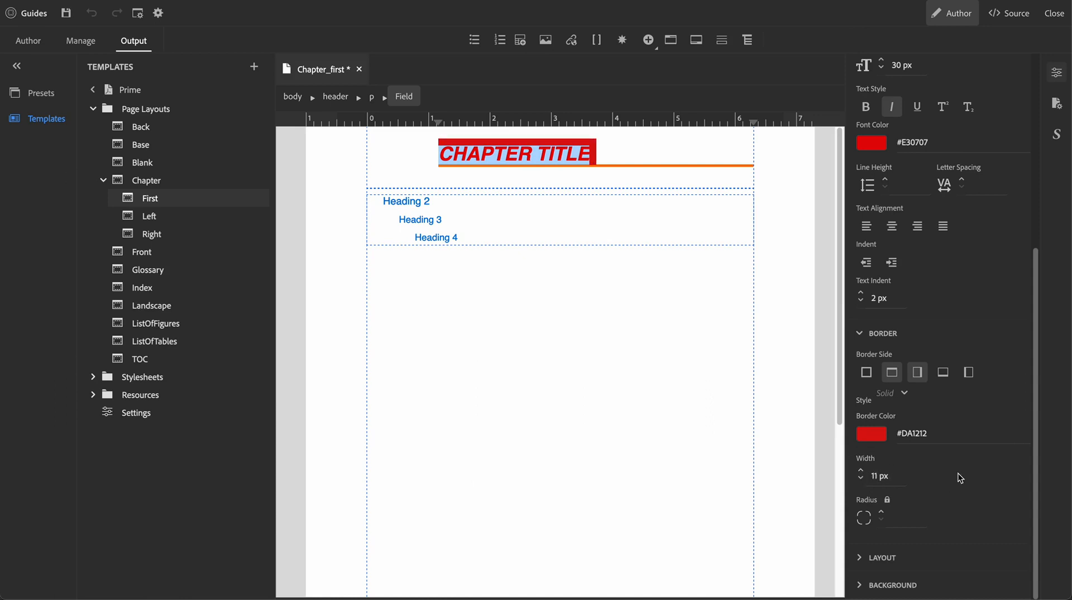
{"action": "left_click", "coordinate": [539, 154]}
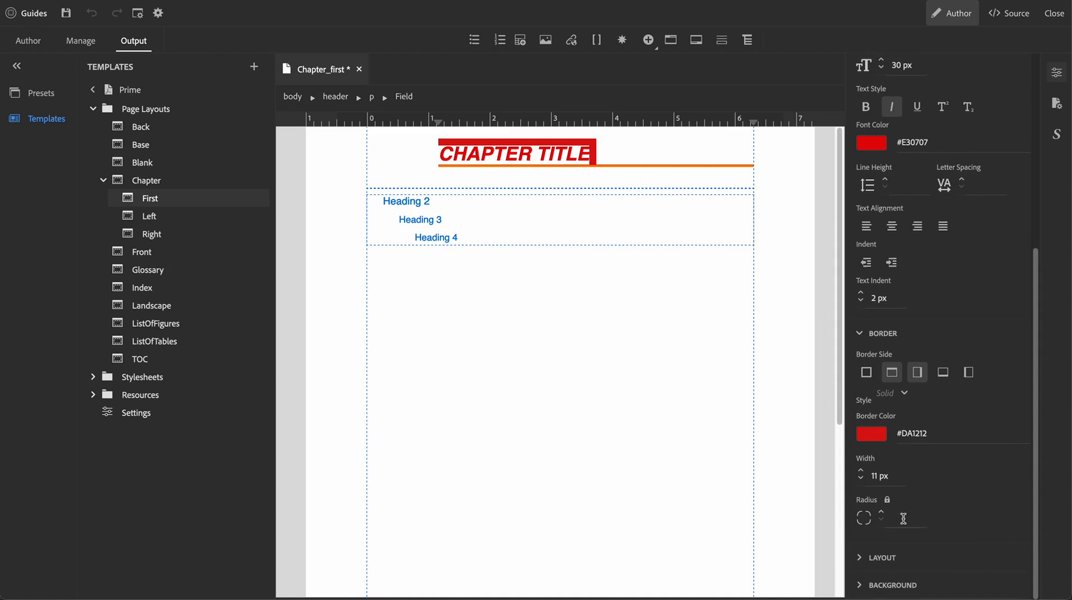
Step: Review the page size, orientation and view rotation options in the page properties
{"action": "left_click", "coordinate": [1056, 103]}
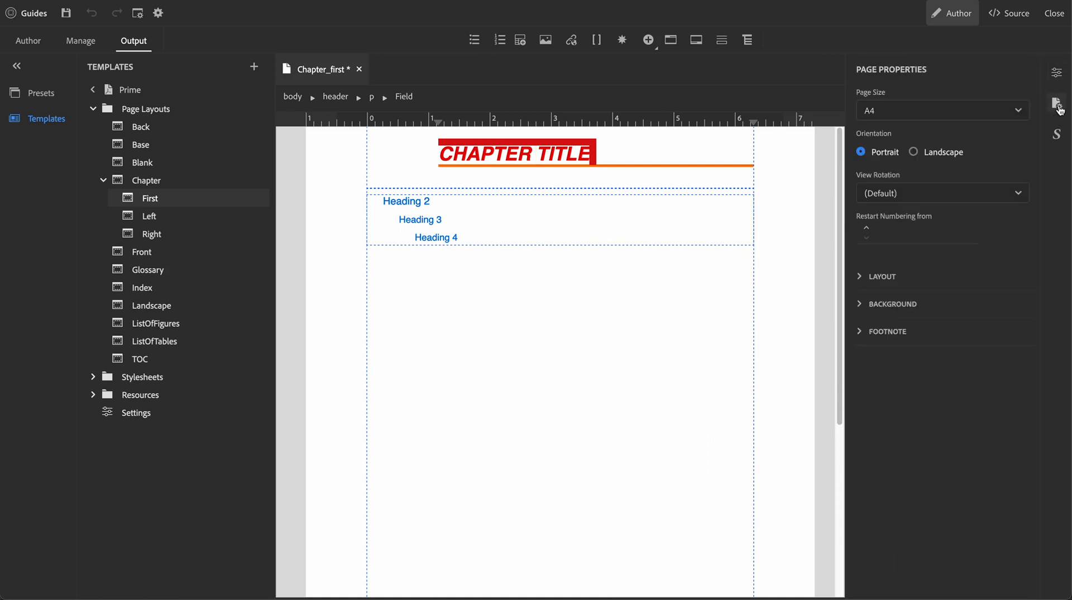
{"action": "left_click", "coordinate": [892, 115]}
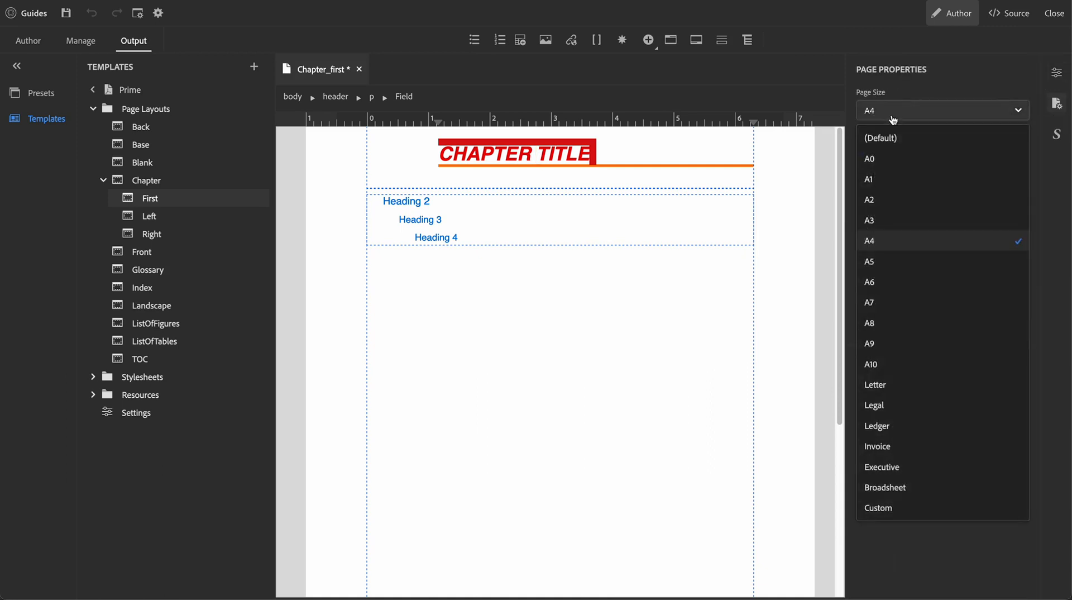
{"action": "left_click", "coordinate": [905, 554]}
{"action": "left_click", "coordinate": [935, 151]}
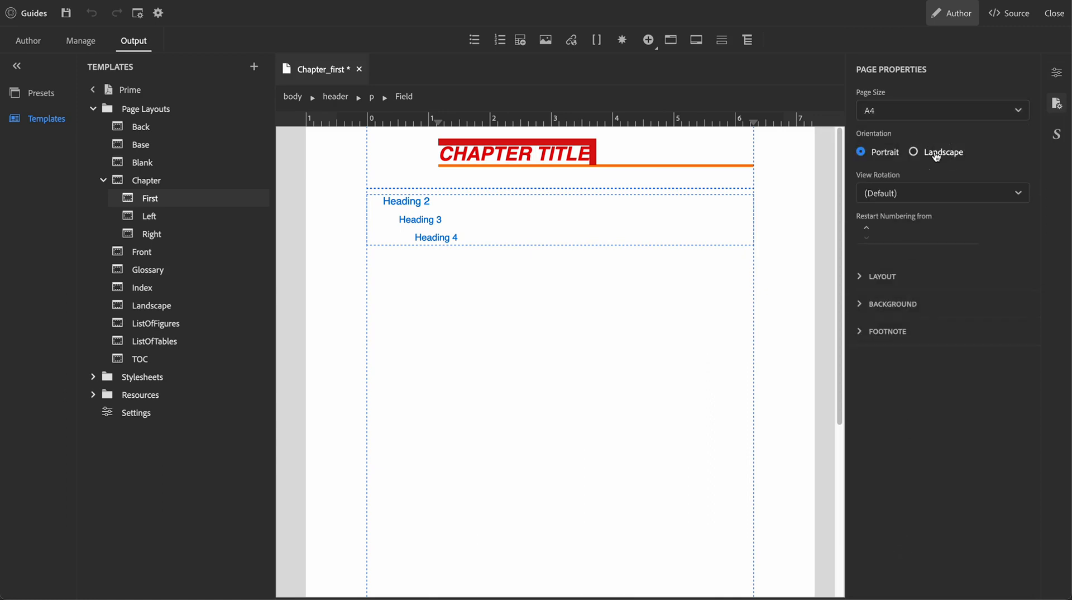
{"action": "left_click", "coordinate": [886, 153]}
{"action": "left_click", "coordinate": [891, 199]}
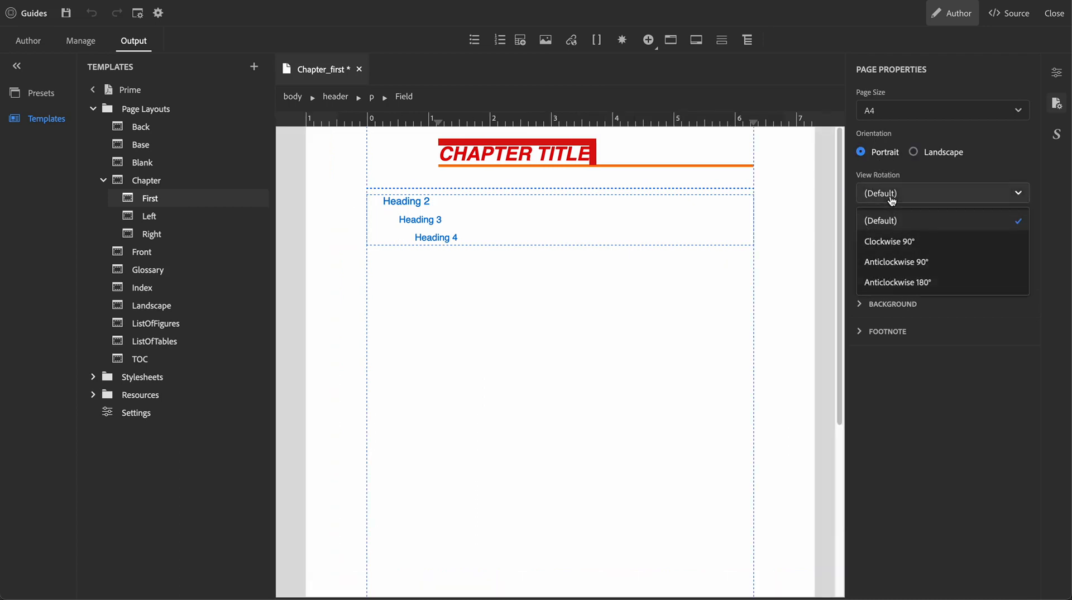
{"action": "left_click", "coordinate": [892, 200]}
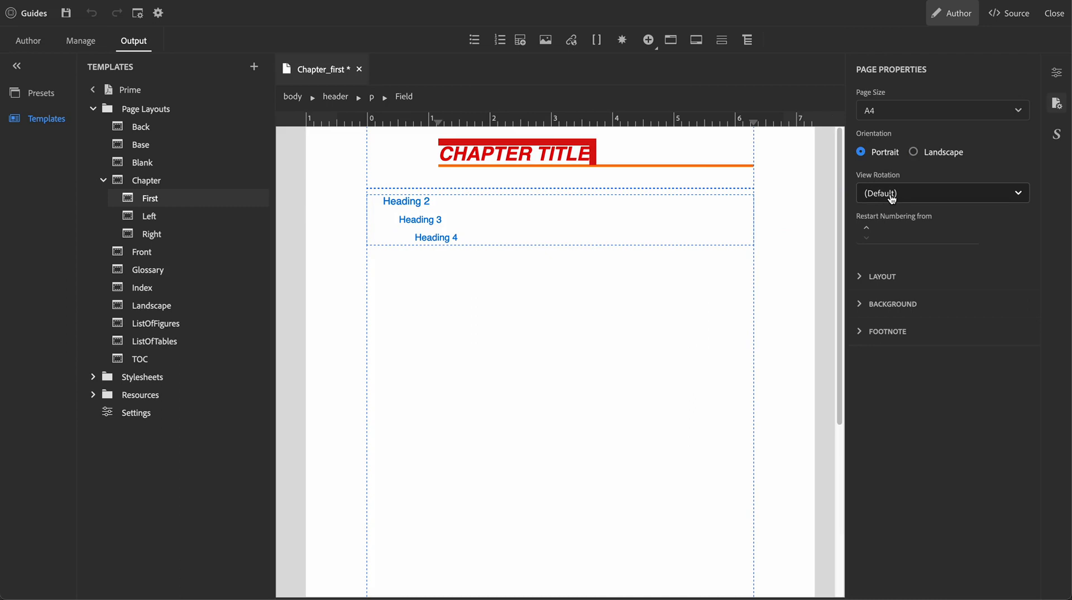
Step: Examine the page's layout settings for margin and padding and its background settings
{"action": "left_click", "coordinate": [860, 277]}
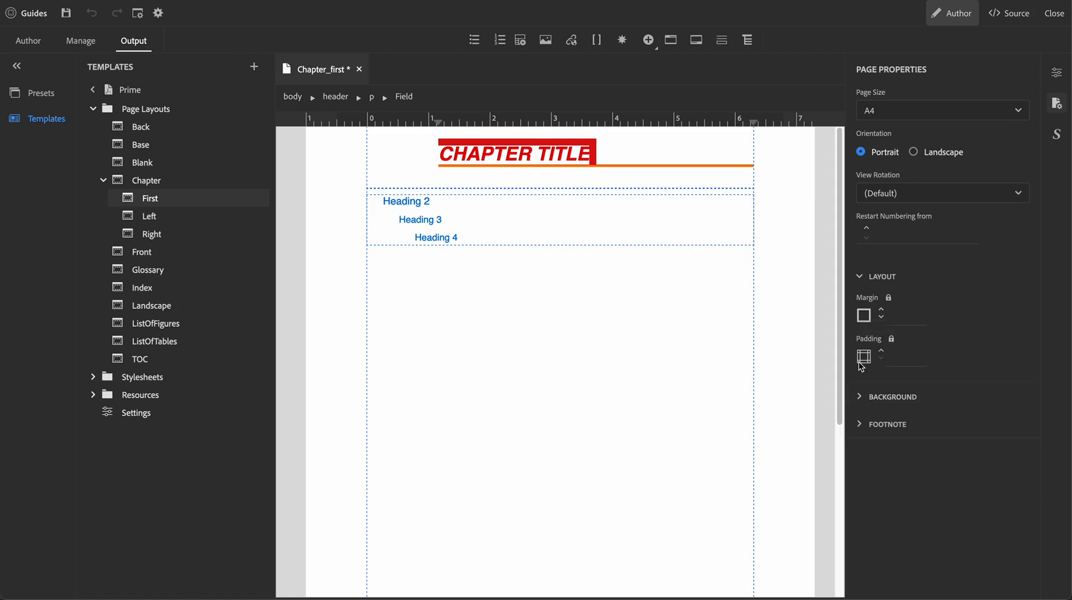
{"action": "left_click", "coordinate": [858, 396]}
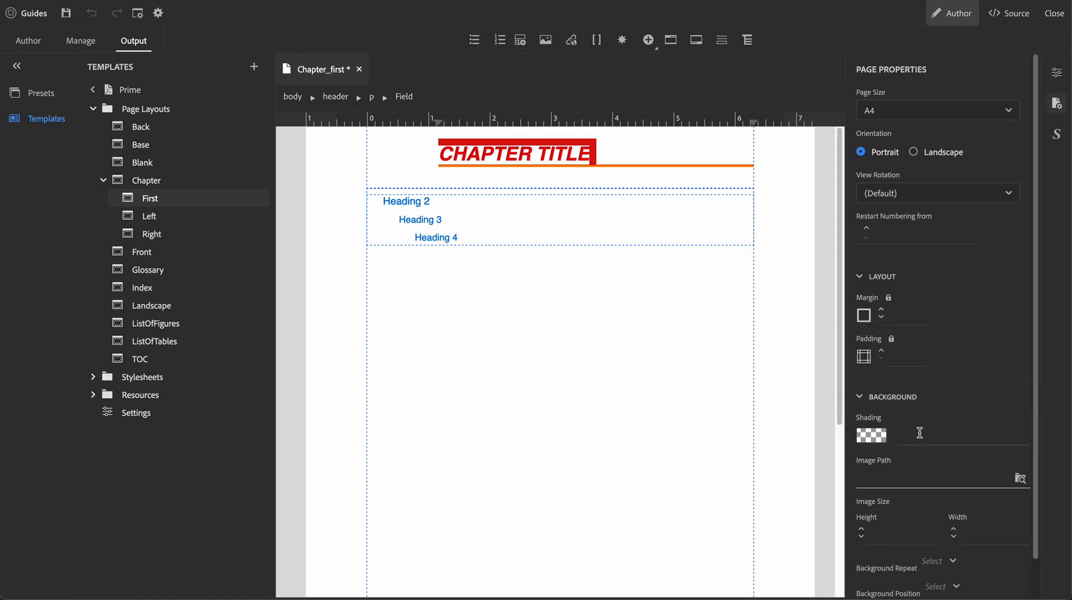
{"action": "scroll", "coordinate": [920, 433], "scroll_direction": "down", "scroll_amount": 1}
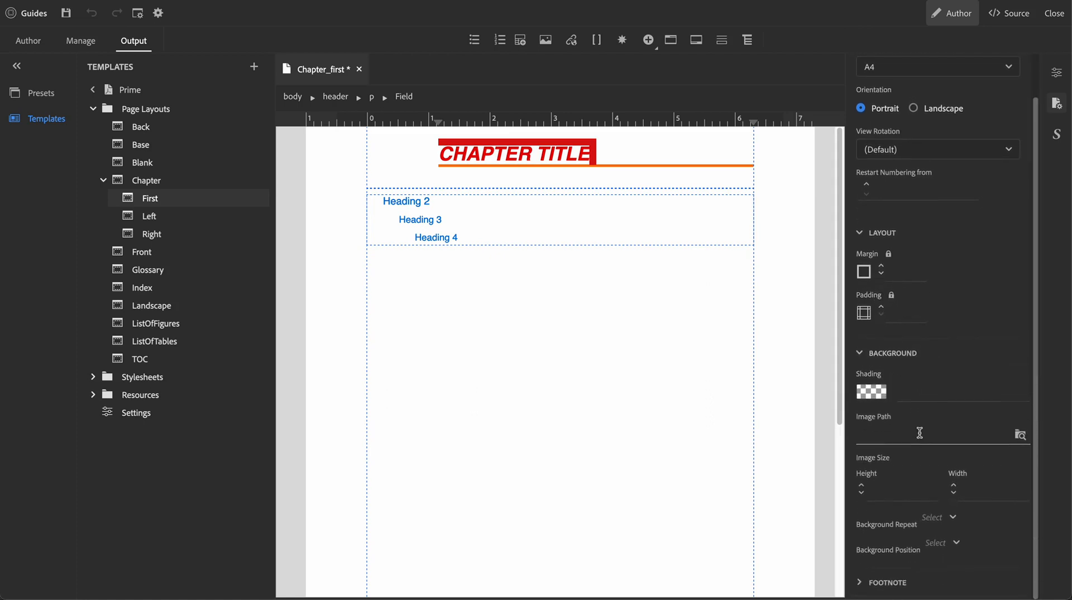
Step: Set smartsecurity-menu-pro1.png from the images folder of en/dita-sample-content_IT as the page's background image
{"action": "left_click", "coordinate": [1023, 438]}
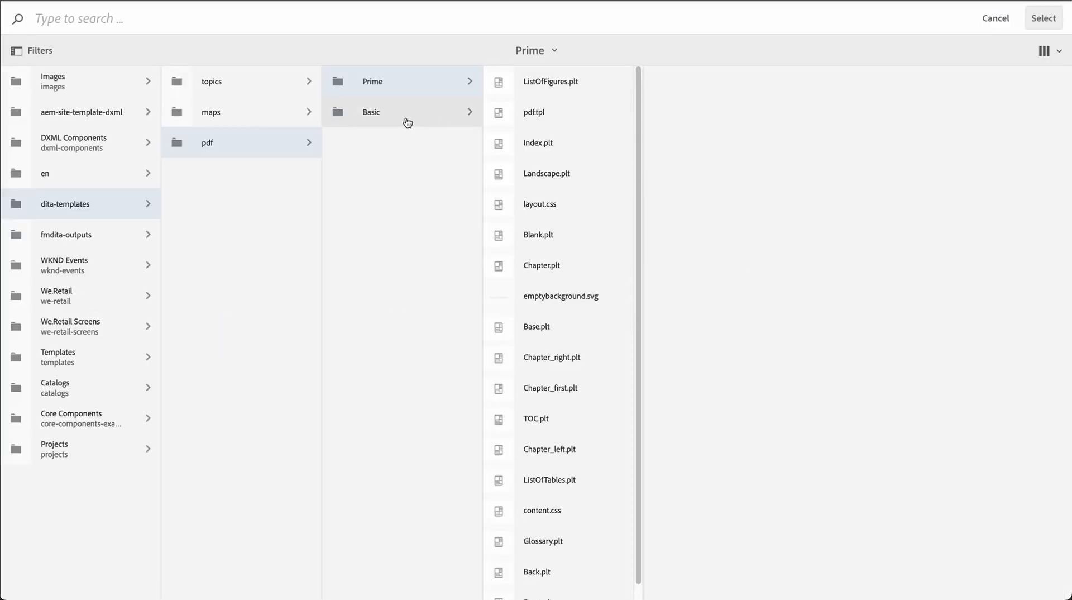
{"action": "left_click", "coordinate": [79, 174]}
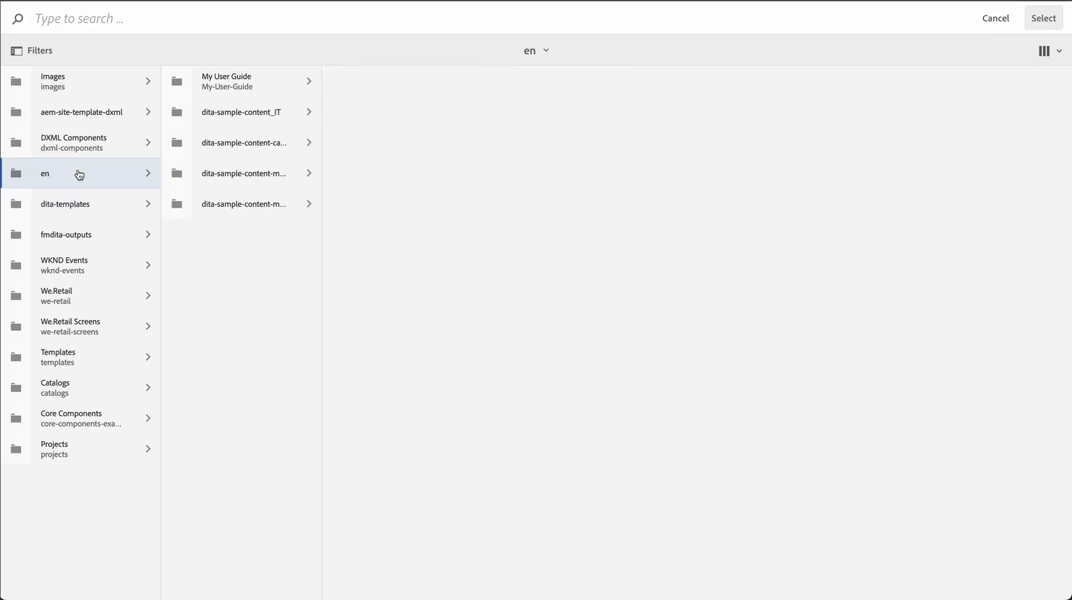
{"action": "left_click", "coordinate": [249, 85]}
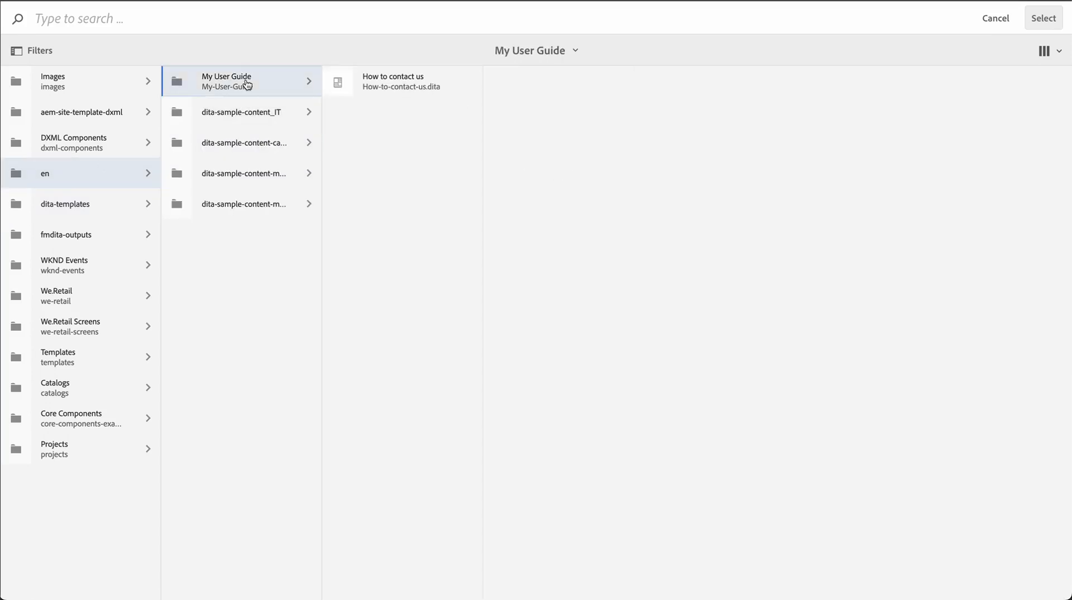
{"action": "left_click", "coordinate": [434, 80]}
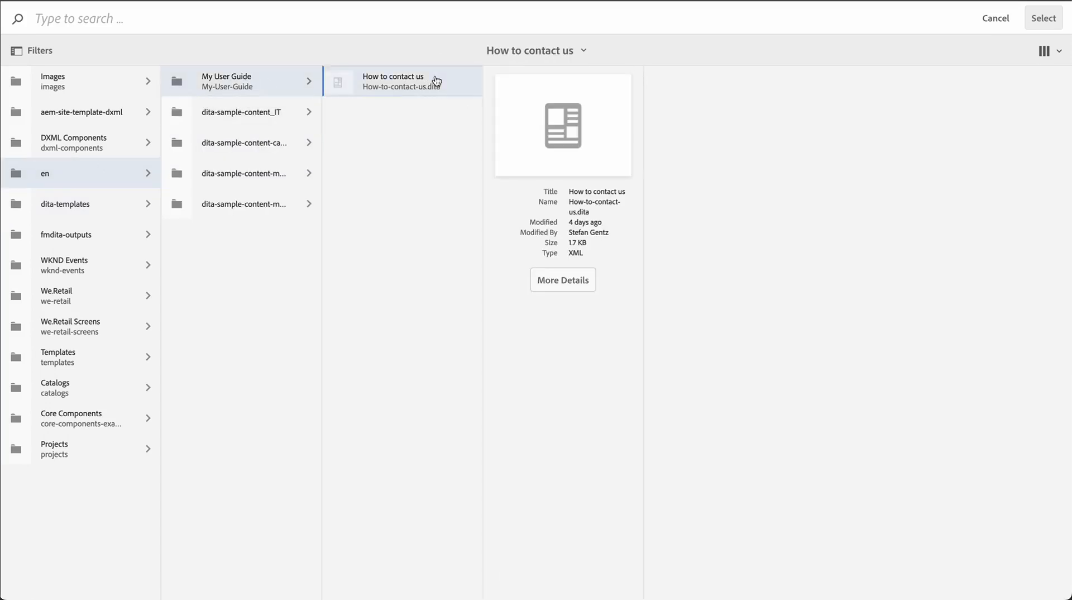
{"action": "left_click", "coordinate": [235, 122]}
{"action": "left_click", "coordinate": [447, 108]}
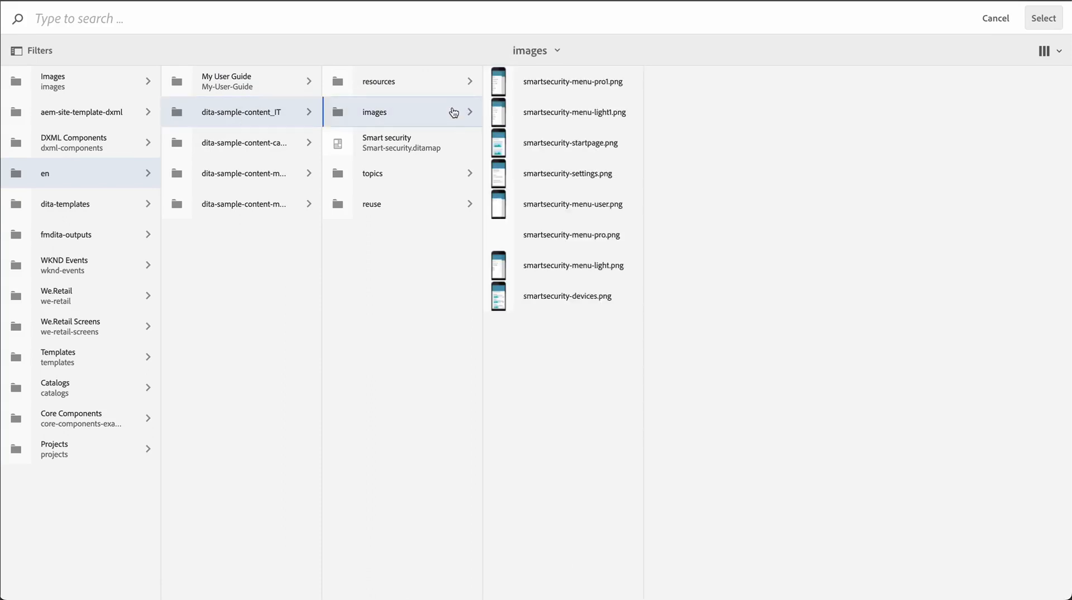
{"action": "left_click", "coordinate": [575, 85]}
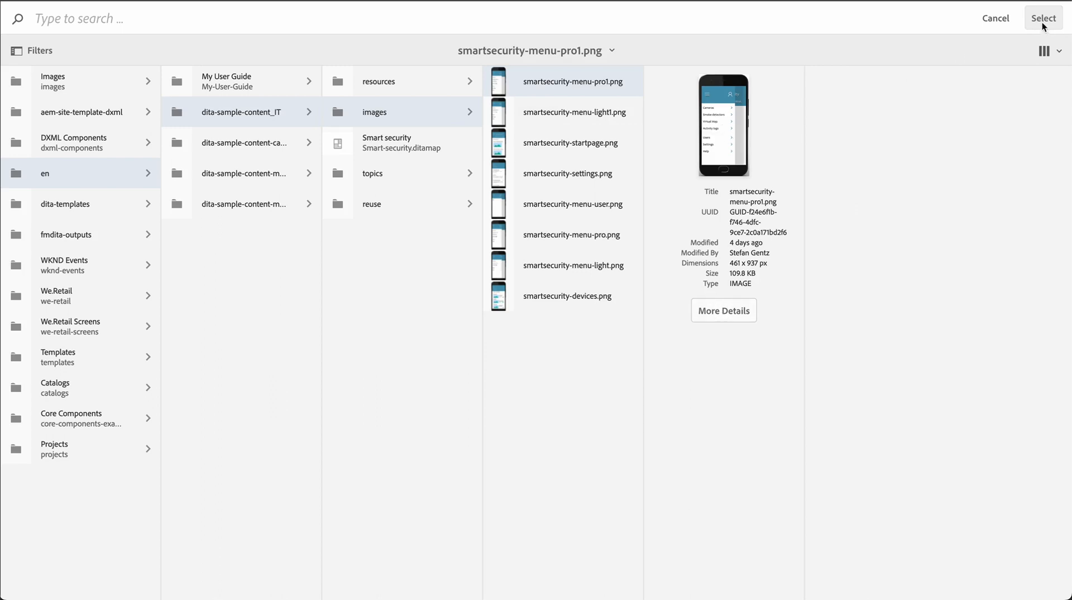
{"action": "left_click", "coordinate": [499, 81]}
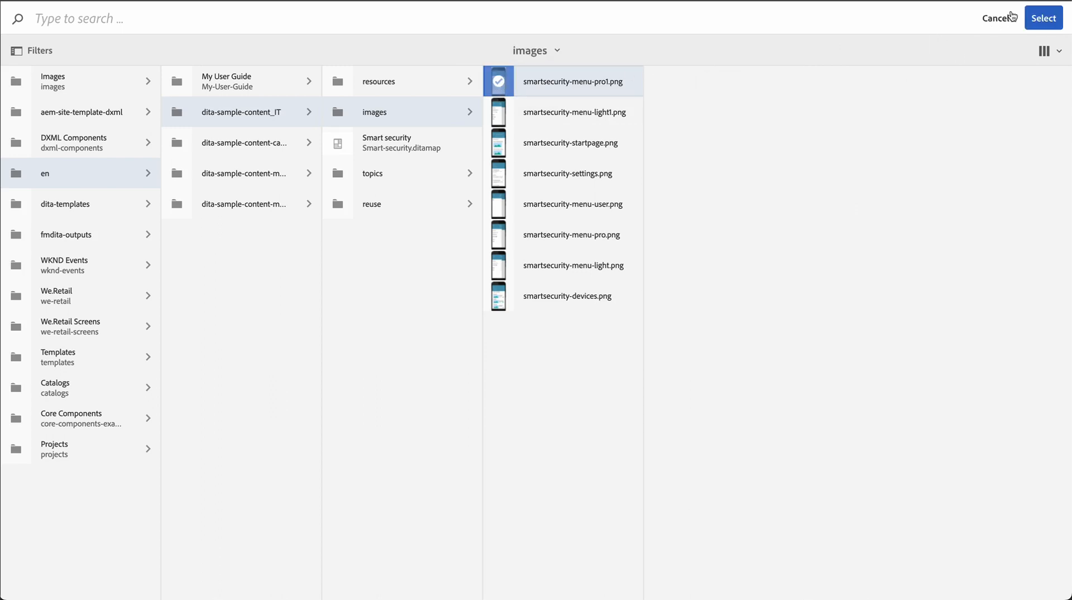
{"action": "left_click", "coordinate": [1043, 18]}
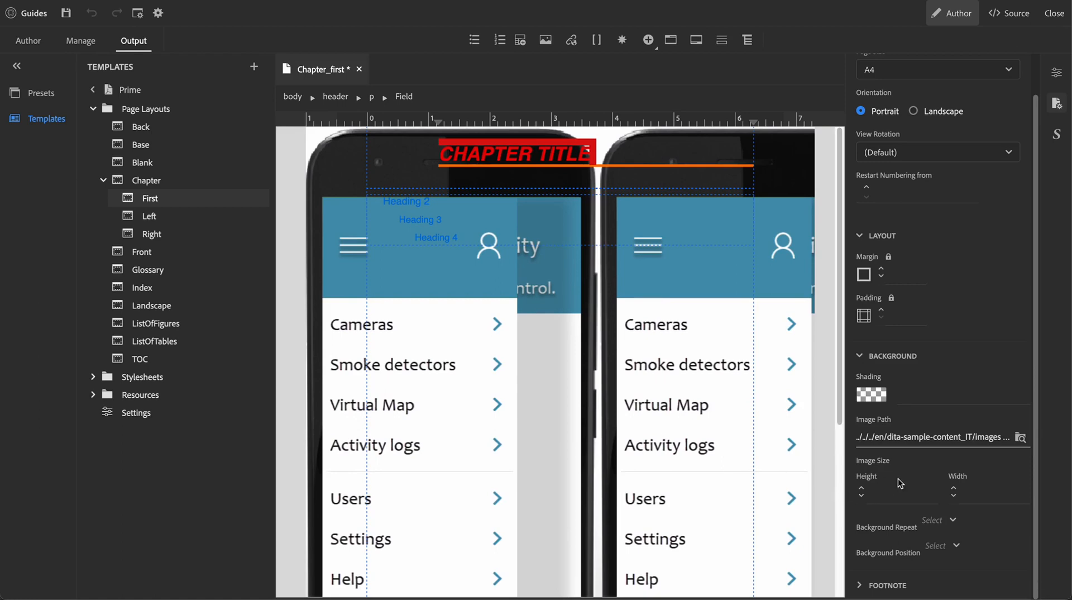
Step: Clear the page's background image path and set the footnote margin to 1 px on all sides
{"action": "triple_click", "coordinate": [948, 436]}
{"action": "key", "text": "BackSpace"}
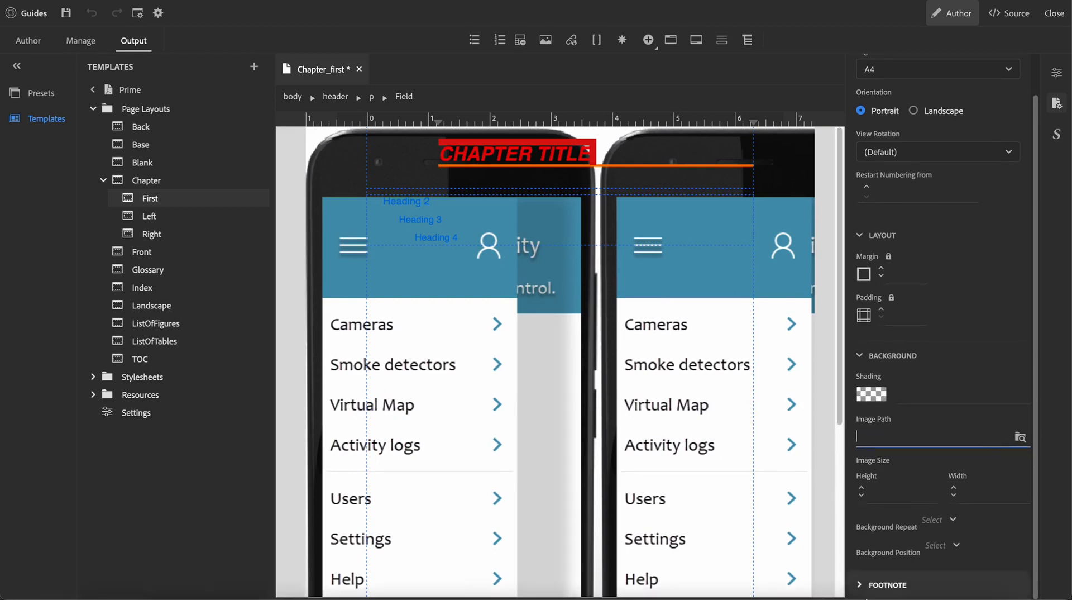
{"action": "scroll", "coordinate": [893, 441], "scroll_direction": "down", "scroll_amount": 6}
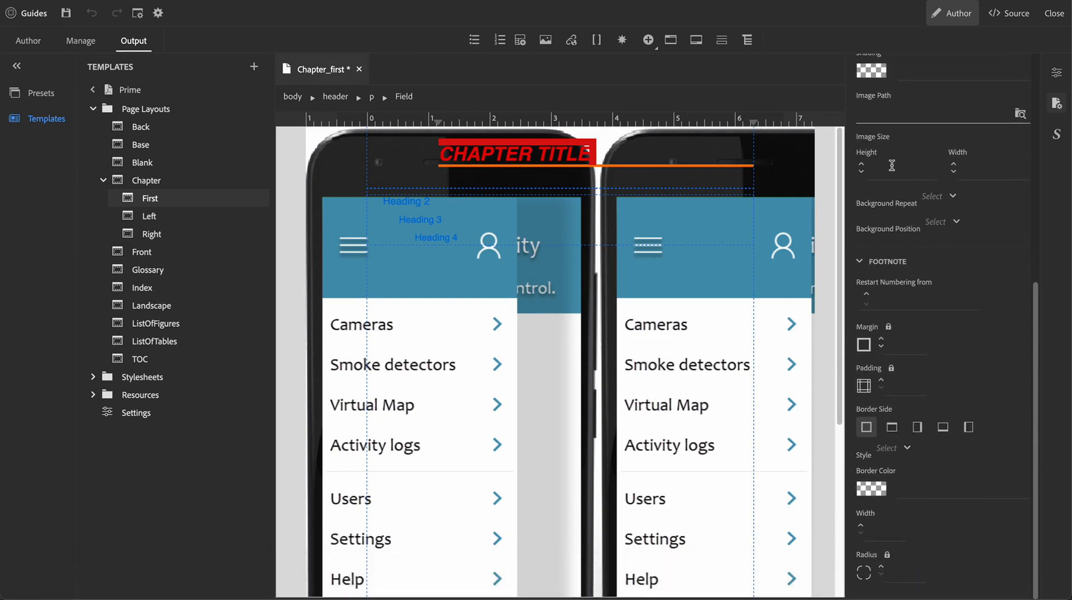
{"action": "left_click", "coordinate": [881, 340]}
{"action": "scroll", "coordinate": [912, 381], "scroll_direction": "up", "scroll_amount": 10}
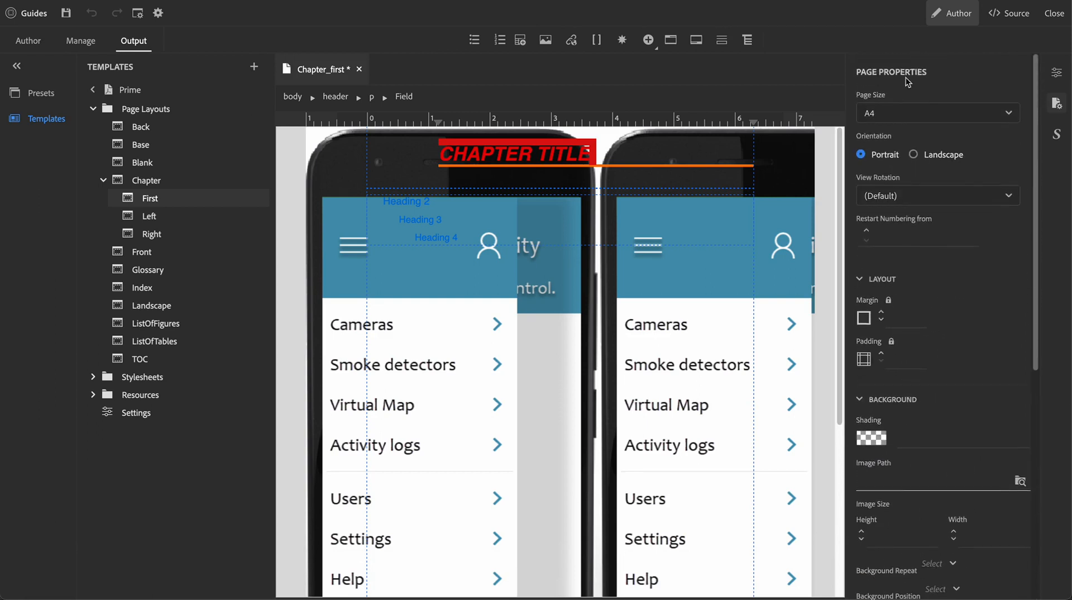
Step: Review the HTML source of the chapter's first-page layout and open the template's content stylesheet
{"action": "left_click", "coordinate": [1007, 13]}
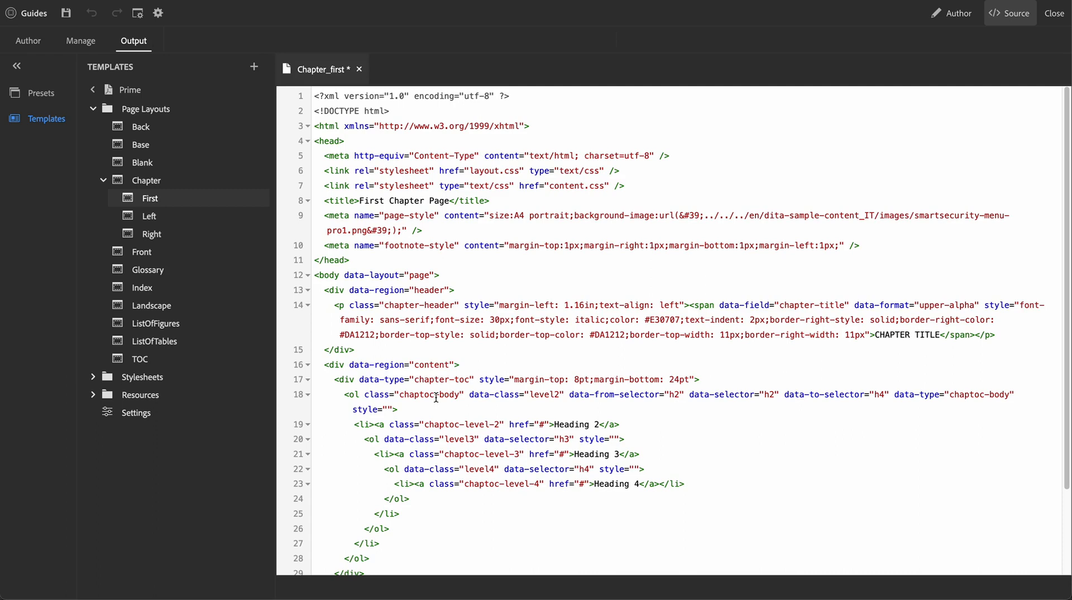
{"action": "left_click", "coordinate": [93, 376]}
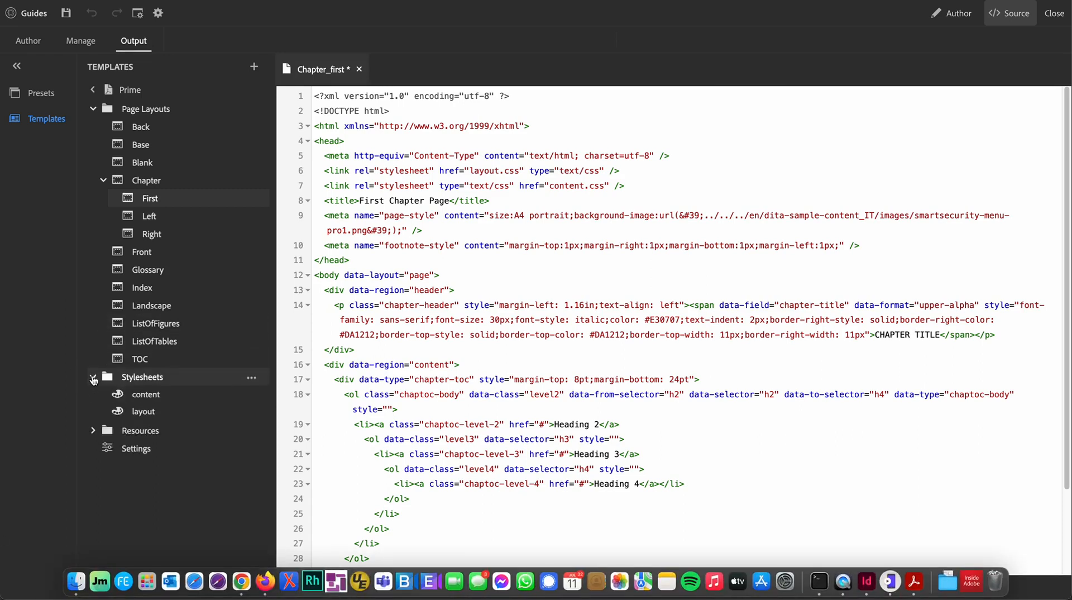
{"action": "left_click", "coordinate": [157, 400]}
{"action": "left_click", "coordinate": [158, 400]}
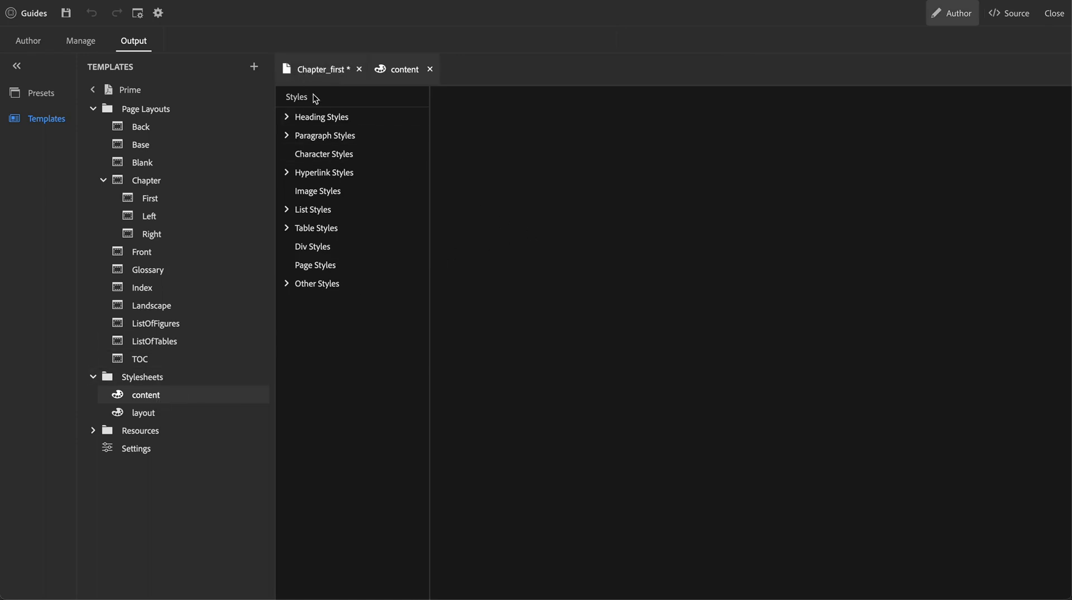
Step: Look through the stylesheet's heading styles and paragraph styles, including the blockquote sub-styles
{"action": "left_click", "coordinate": [286, 117]}
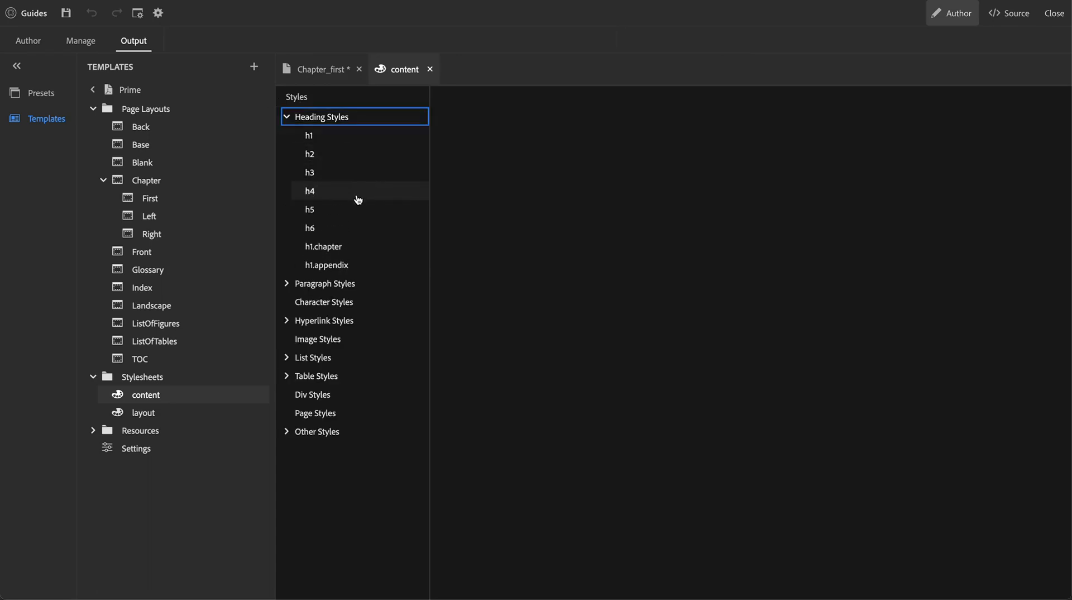
{"action": "left_click", "coordinate": [286, 285]}
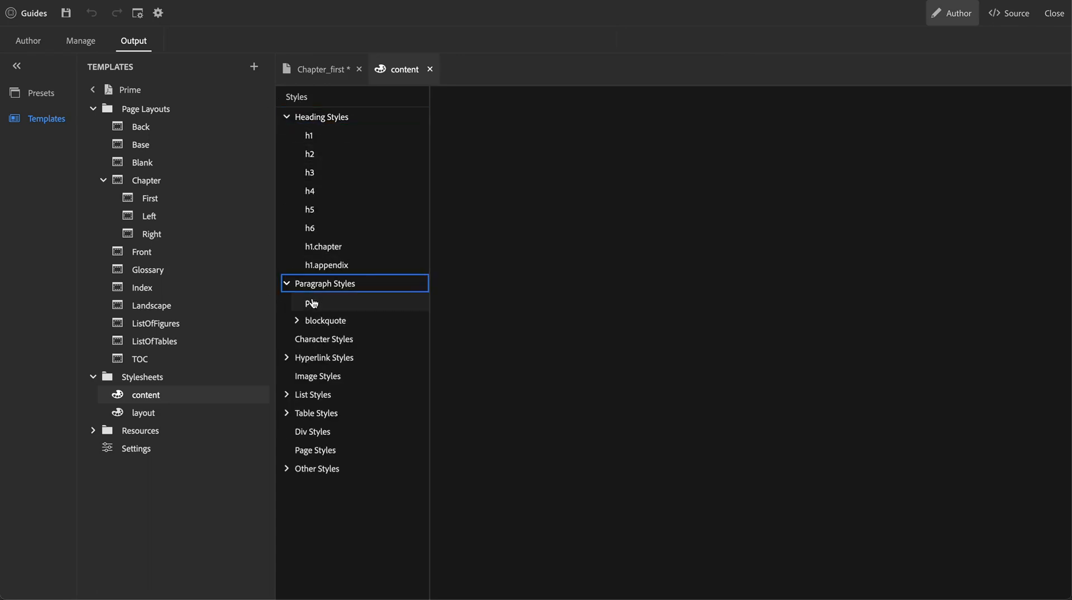
{"action": "left_click", "coordinate": [297, 321]}
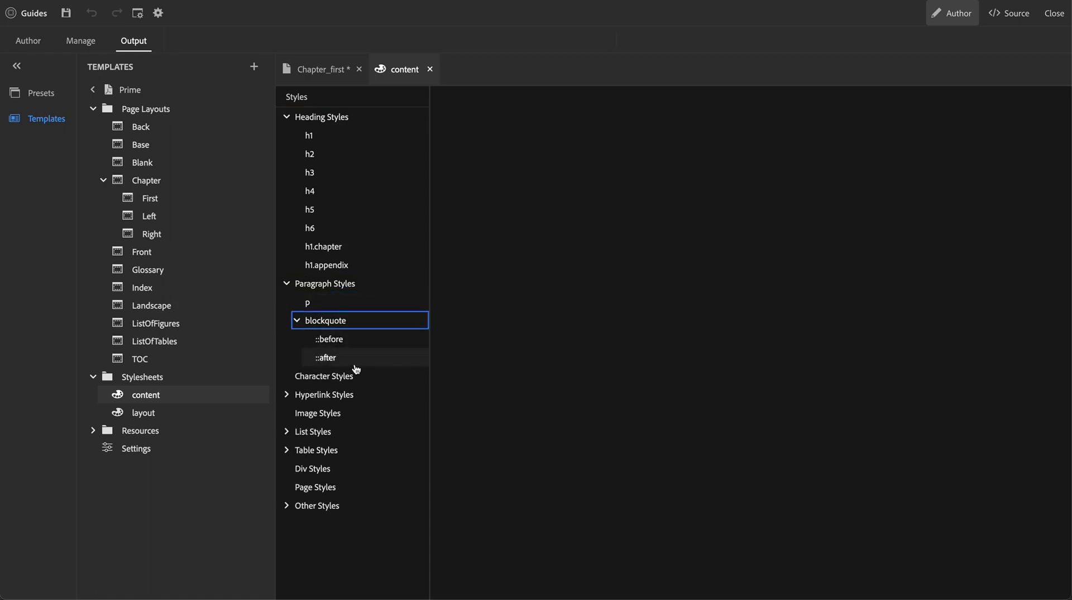
Step: Review the font, border and layout properties of the p paragraph style and set its transparency to 0
{"action": "left_click", "coordinate": [329, 306]}
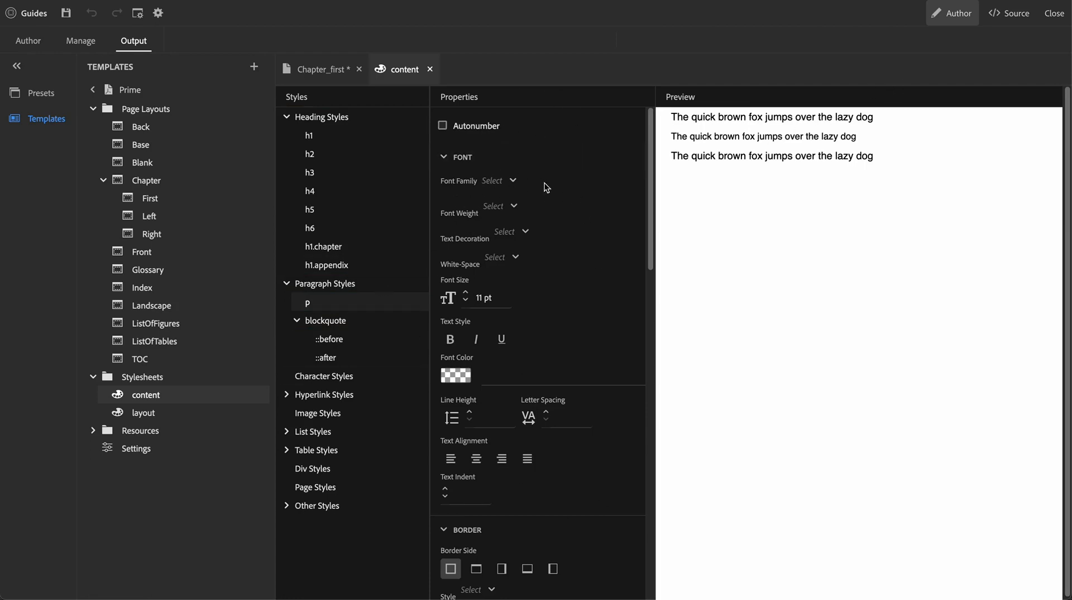
{"action": "scroll", "coordinate": [602, 395], "scroll_direction": "down", "scroll_amount": 10}
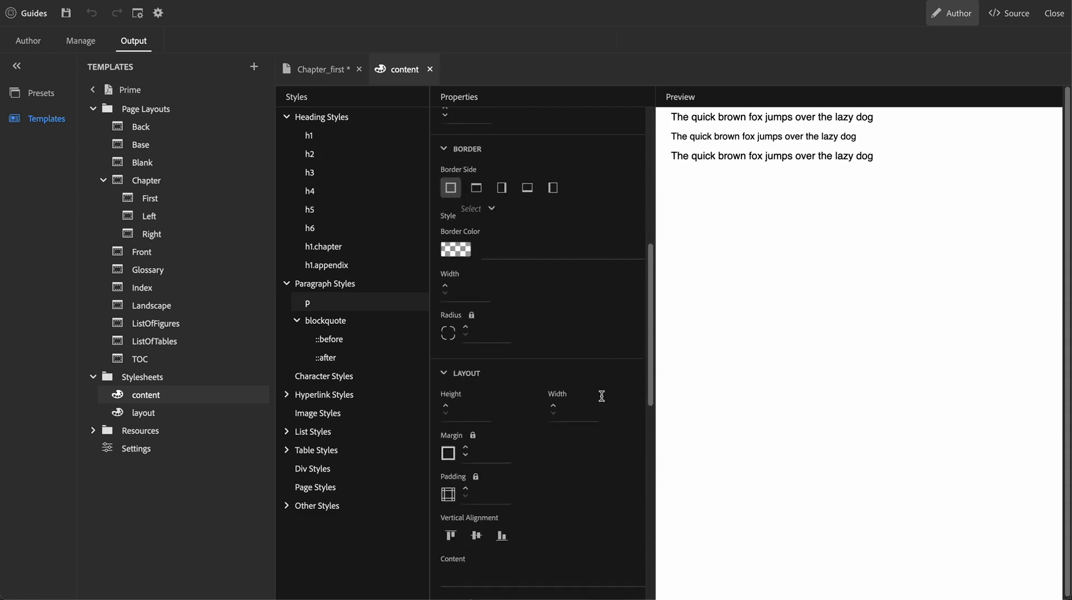
{"action": "scroll", "coordinate": [601, 389], "scroll_direction": "down", "scroll_amount": 5}
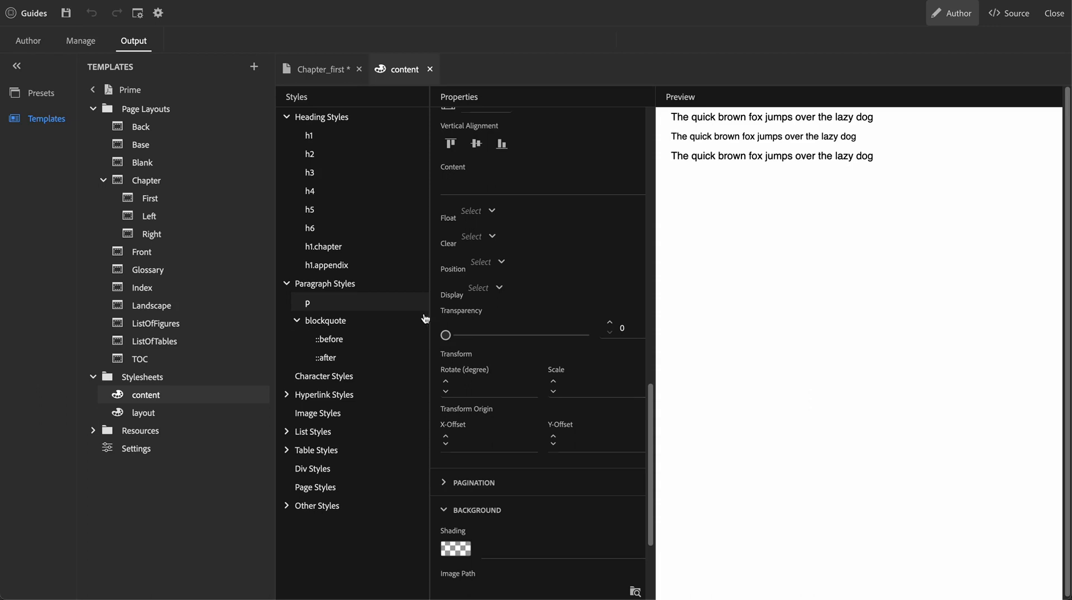
{"action": "left_click_drag", "start_coordinate": [444, 335], "coordinate": [406, 337]}
{"action": "scroll", "coordinate": [571, 330], "scroll_direction": "up", "scroll_amount": 10}
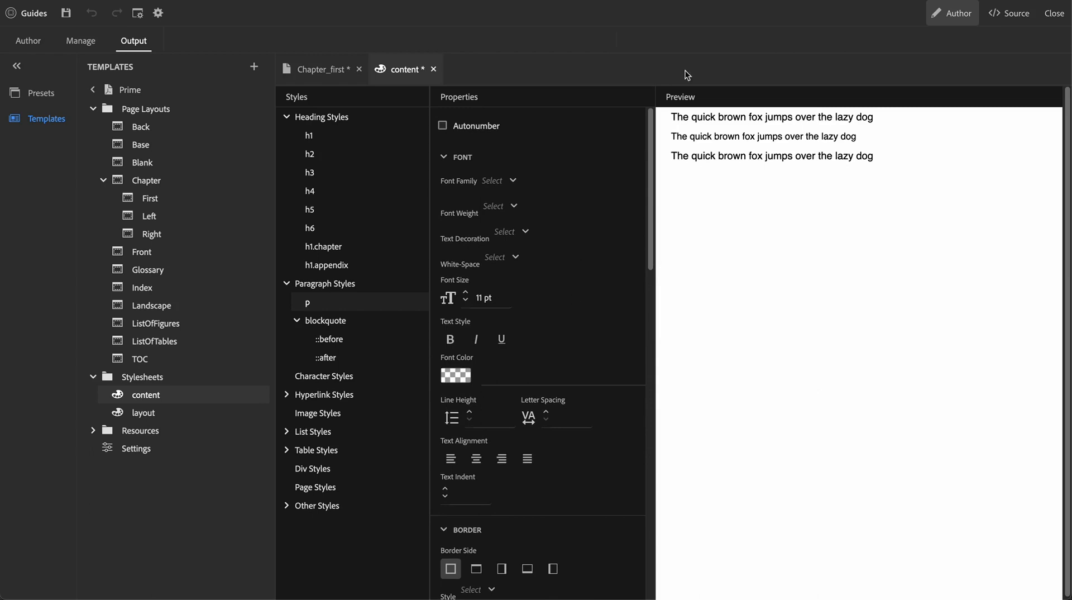
Step: Examine the CSS source of the content stylesheet's heading and paragraph rules, and return to the visual style editor
{"action": "left_click", "coordinate": [1008, 13]}
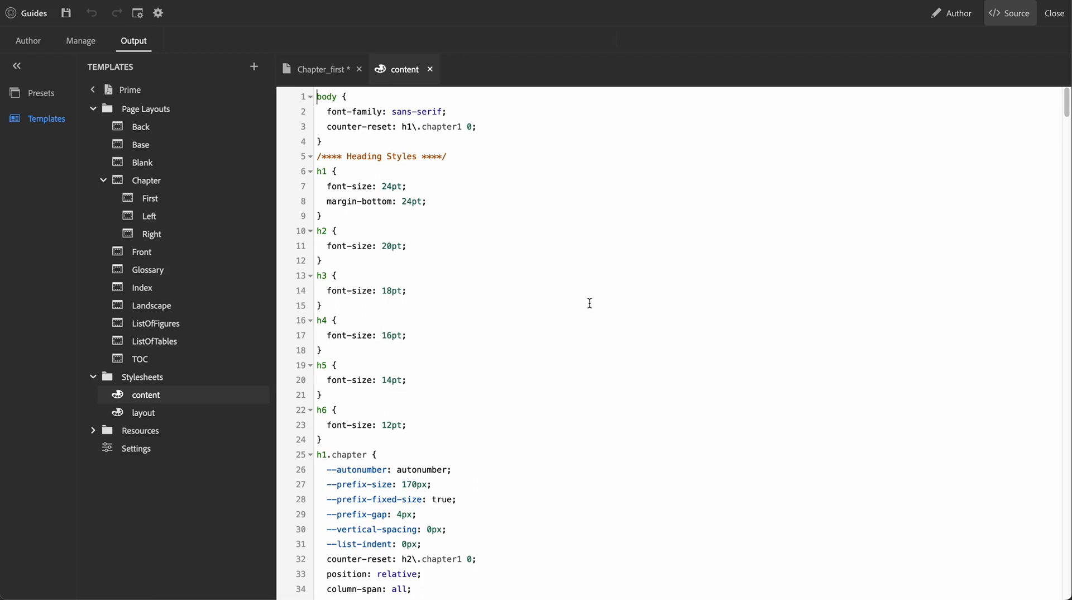
{"action": "scroll", "coordinate": [590, 303], "scroll_direction": "down", "scroll_amount": 8}
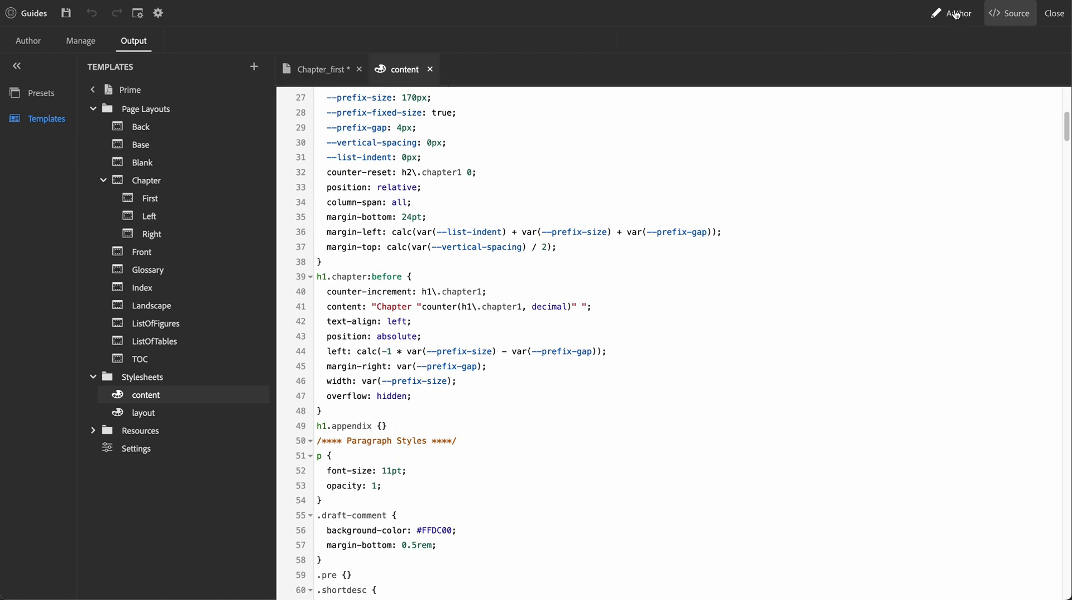
{"action": "left_click", "coordinate": [938, 13]}
Step: Set the h1 heading style's font size to 30 pt
{"action": "left_click", "coordinate": [330, 136]}
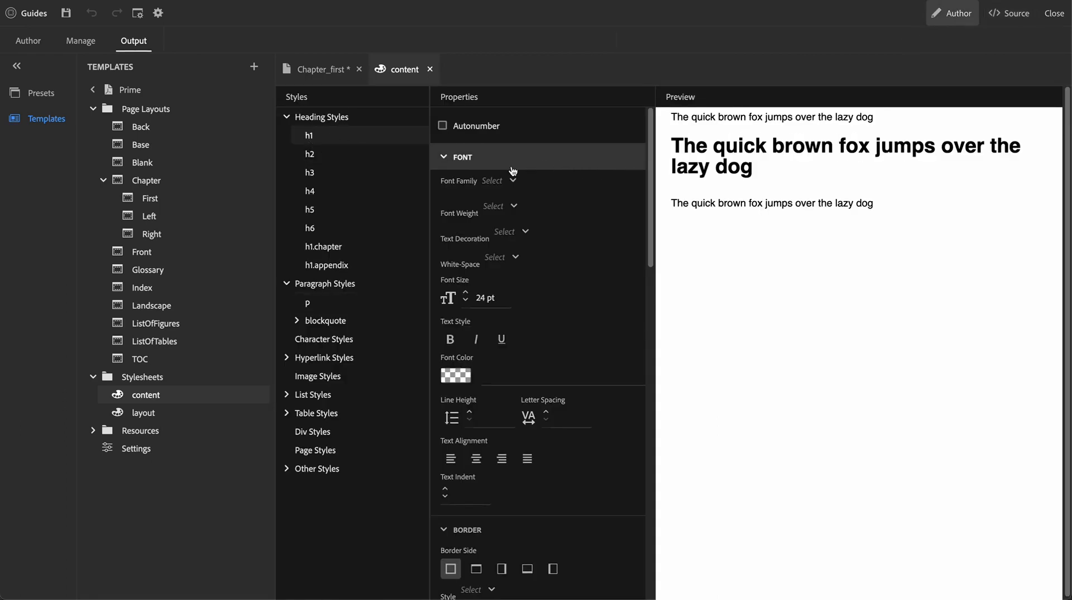
{"action": "left_click", "coordinate": [466, 295]}
{"action": "left_click", "coordinate": [467, 294]}
{"action": "left_click", "coordinate": [466, 294]}
{"action": "left_click", "coordinate": [466, 294]}
{"action": "left_click", "coordinate": [466, 295]}
{"action": "left_click", "coordinate": [467, 294]}
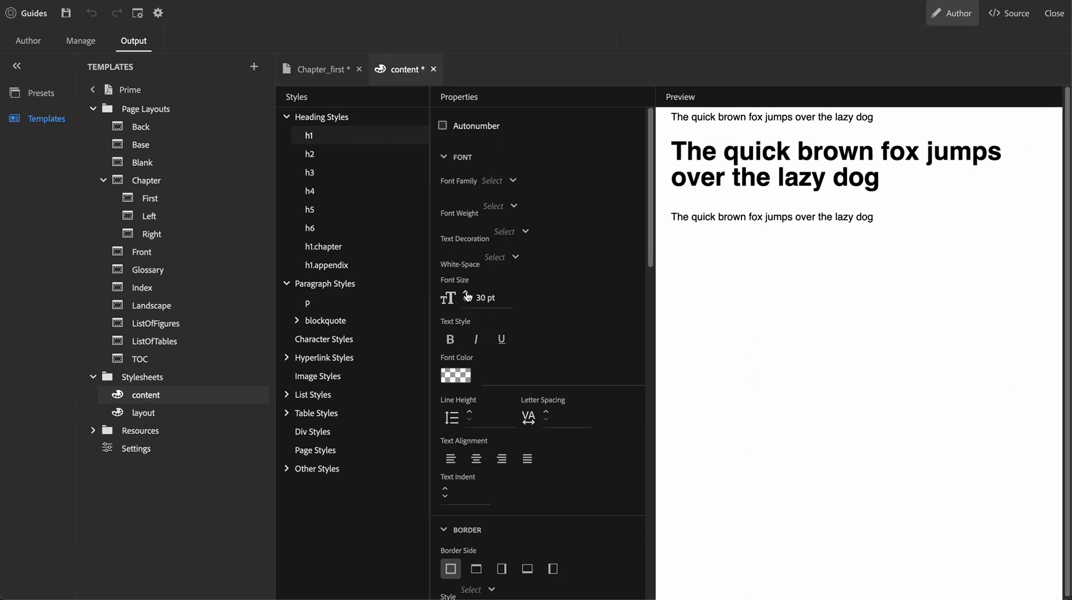
Step: Set the h1 heading style's font color to the red #DE1414
{"action": "left_click", "coordinate": [453, 371]}
{"action": "left_click", "coordinate": [533, 212]}
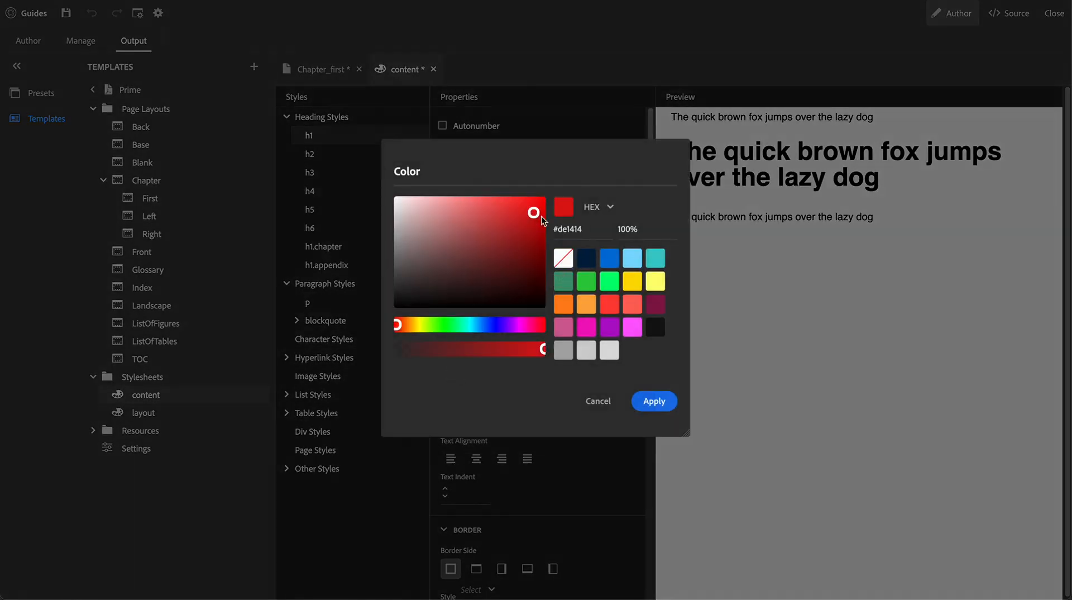
{"action": "left_click", "coordinate": [661, 401]}
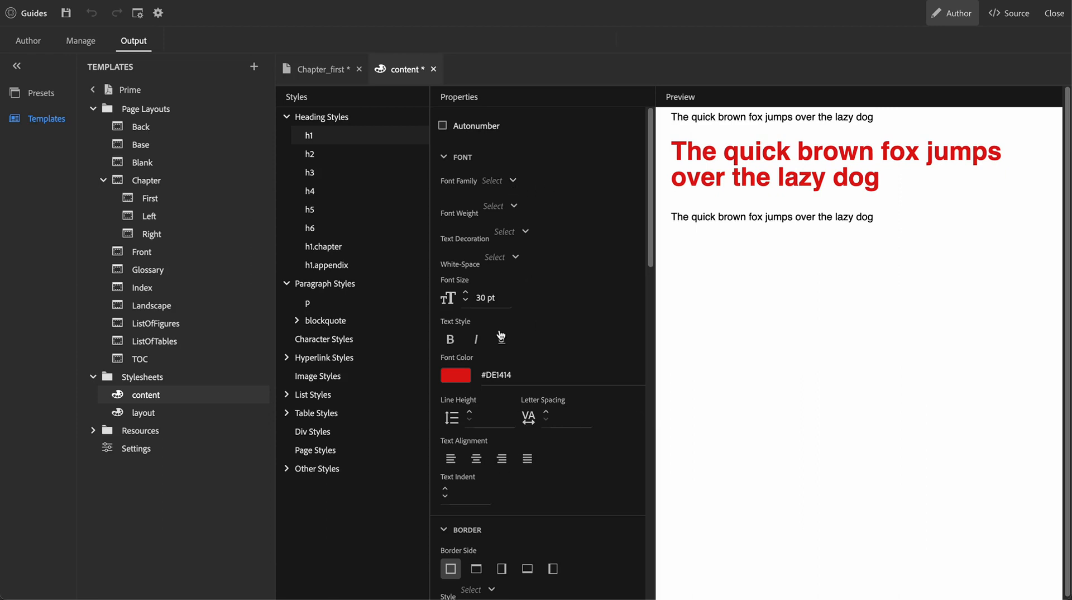
Step: Close the content stylesheet and the Chapter_first layout without saving their changes
{"action": "left_click", "coordinate": [434, 69]}
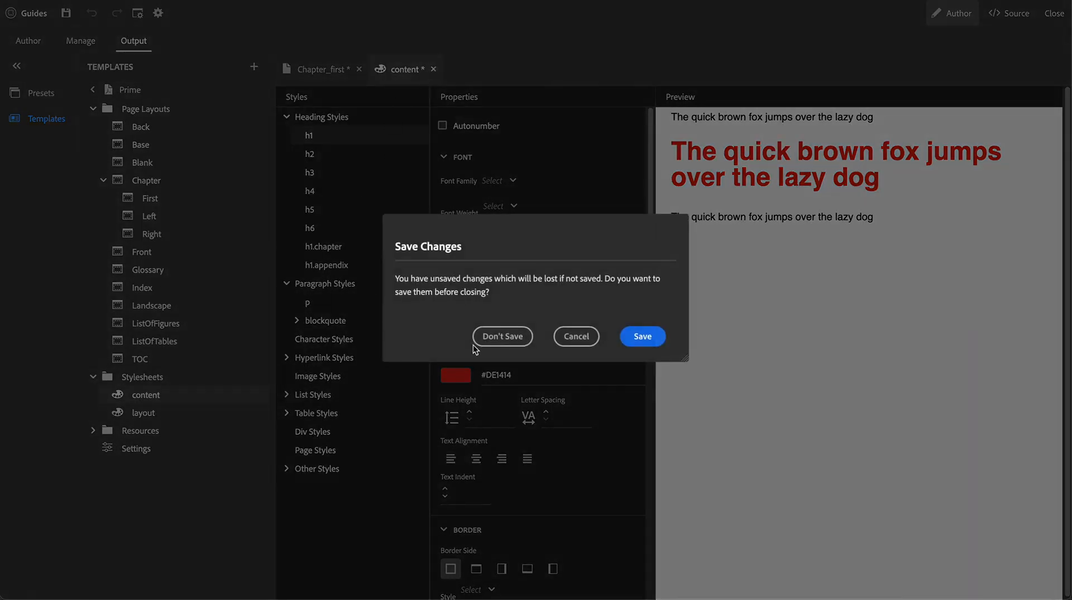
{"action": "left_click", "coordinate": [505, 338]}
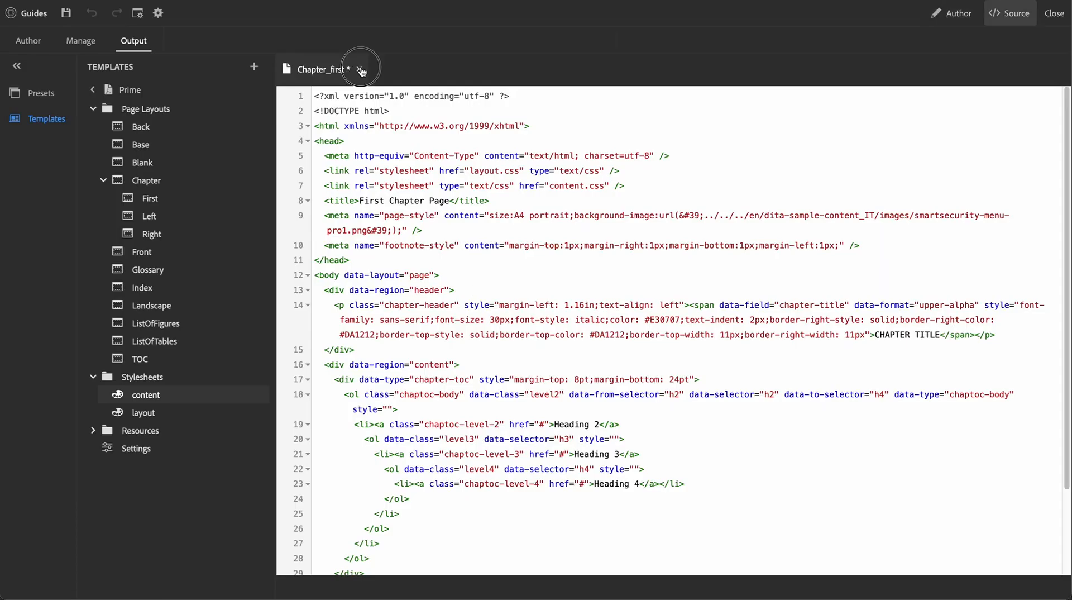
{"action": "left_click", "coordinate": [359, 69]}
{"action": "left_click", "coordinate": [509, 339]}
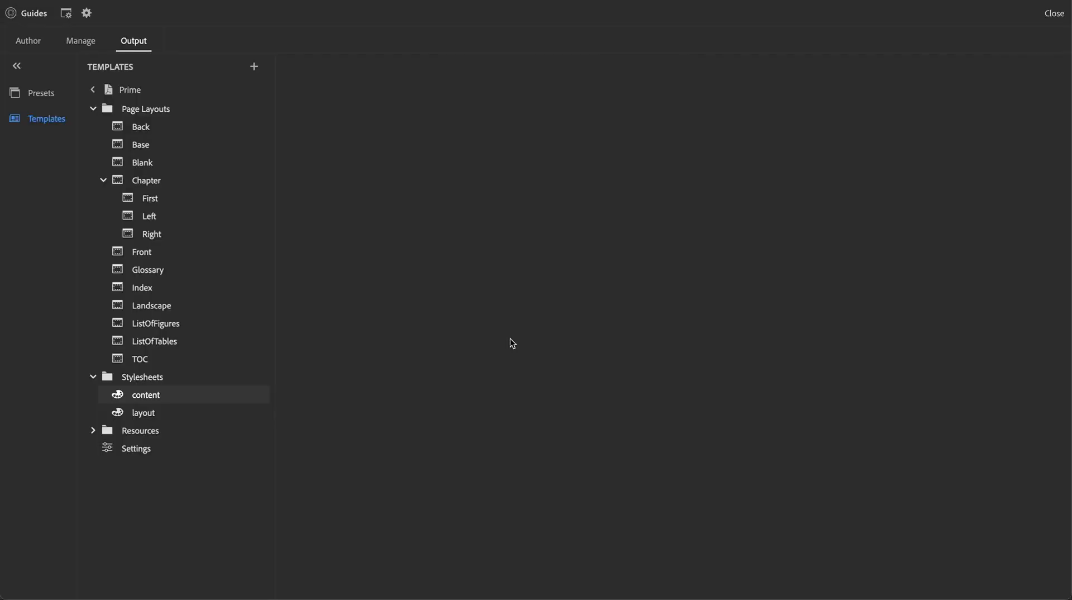
Step: Start a new output preset and set its type to PDF
{"action": "left_click", "coordinate": [35, 99]}
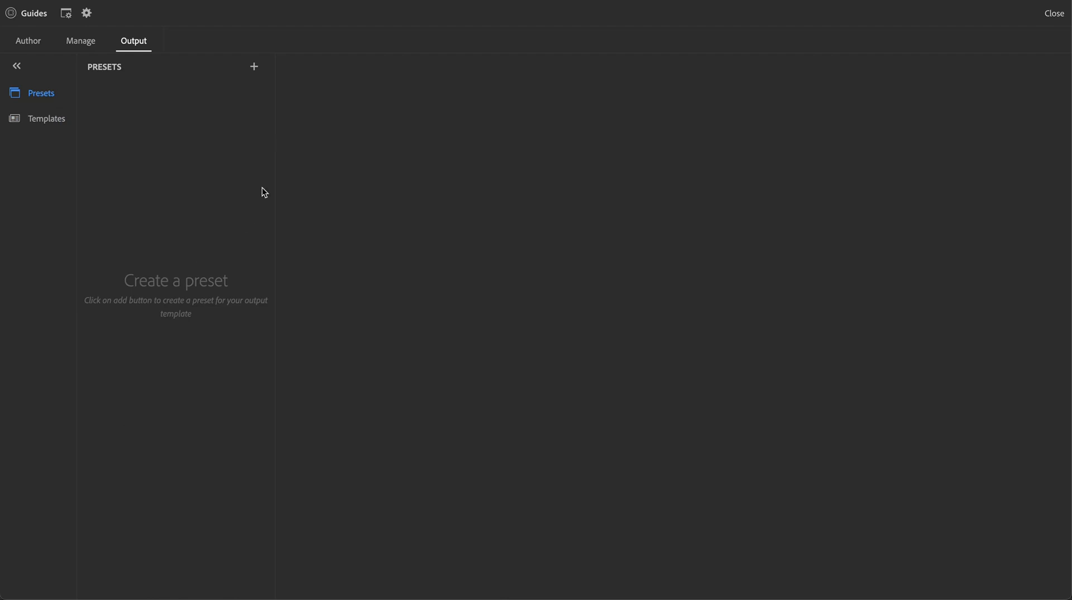
{"action": "left_click", "coordinate": [254, 68]}
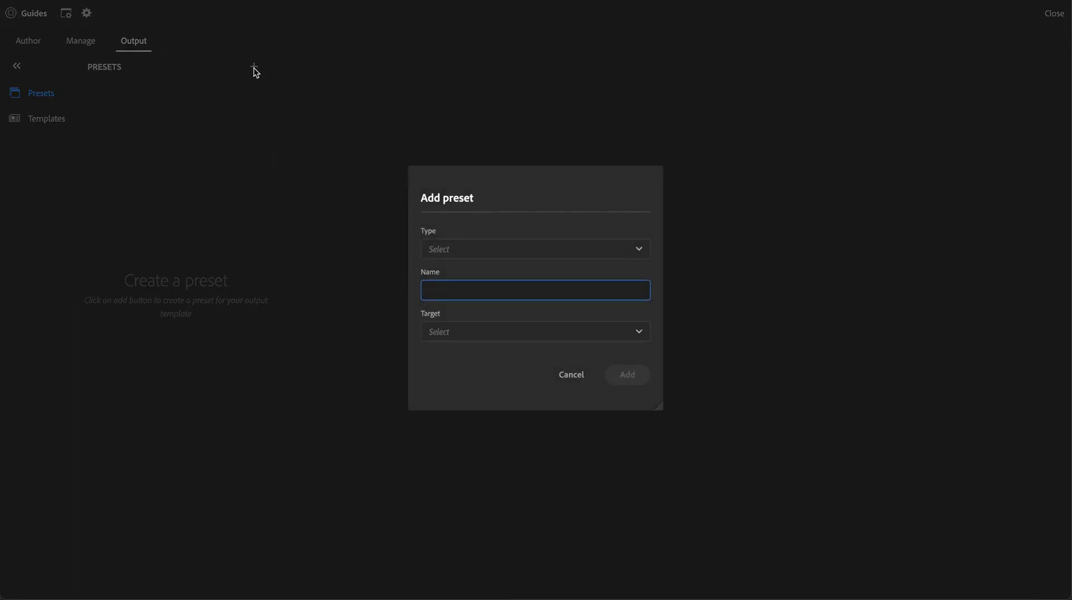
{"action": "left_click", "coordinate": [514, 254]}
{"action": "left_click", "coordinate": [513, 297]}
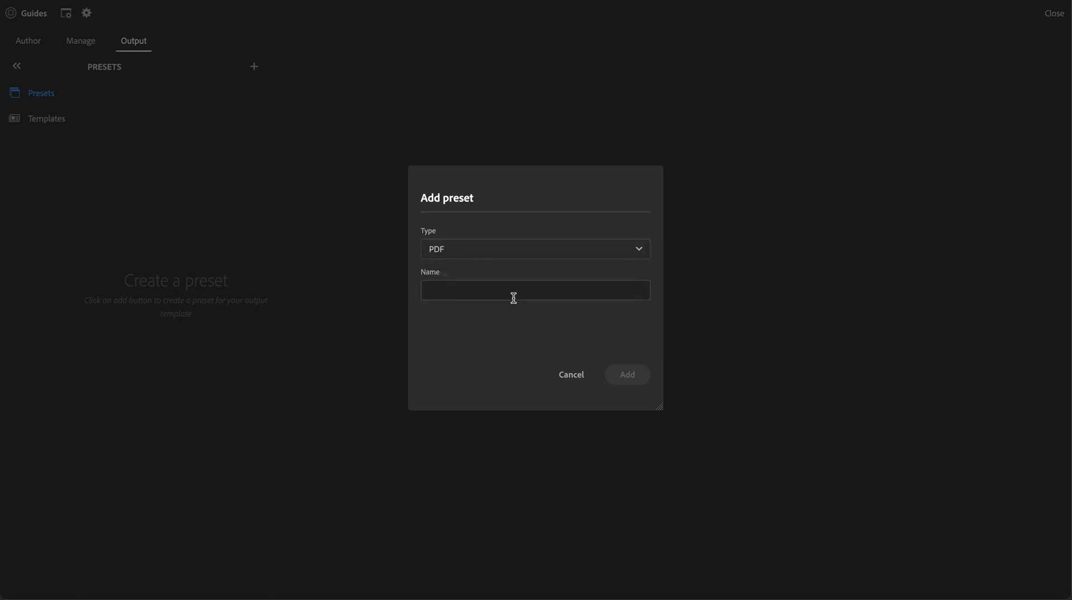
Step: Name the new preset "PDF Template for my User Guides" and add it
{"action": "left_click", "coordinate": [480, 288]}
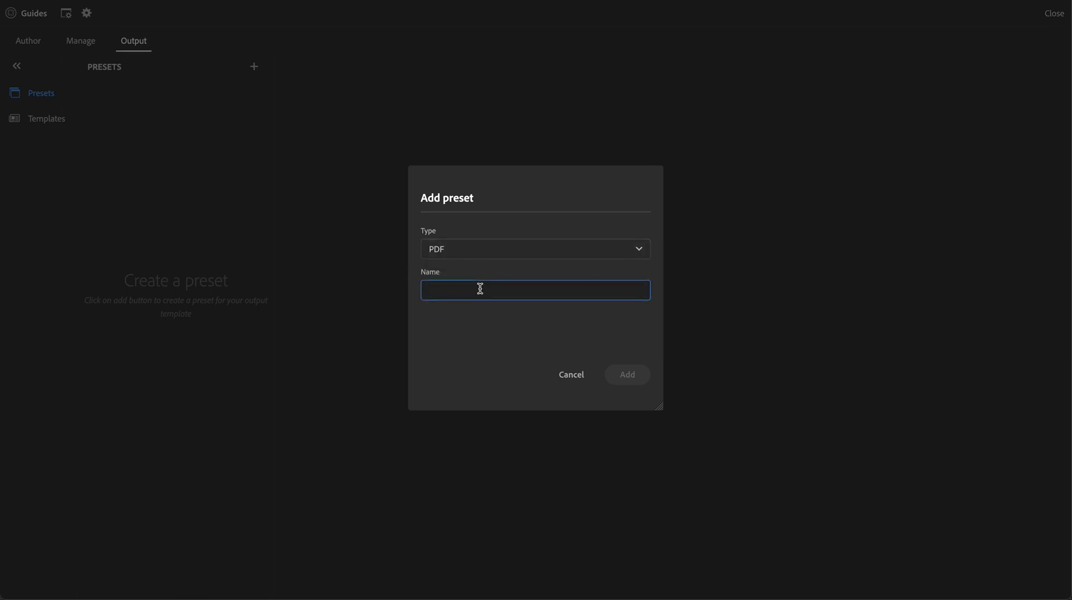
{"action": "type", "text": "PDF for my User Guides"}
{"action": "double_click", "coordinate": [436, 289]}
{"action": "key", "text": "BackSpace"}
{"action": "type", "text": "PDF Template"}
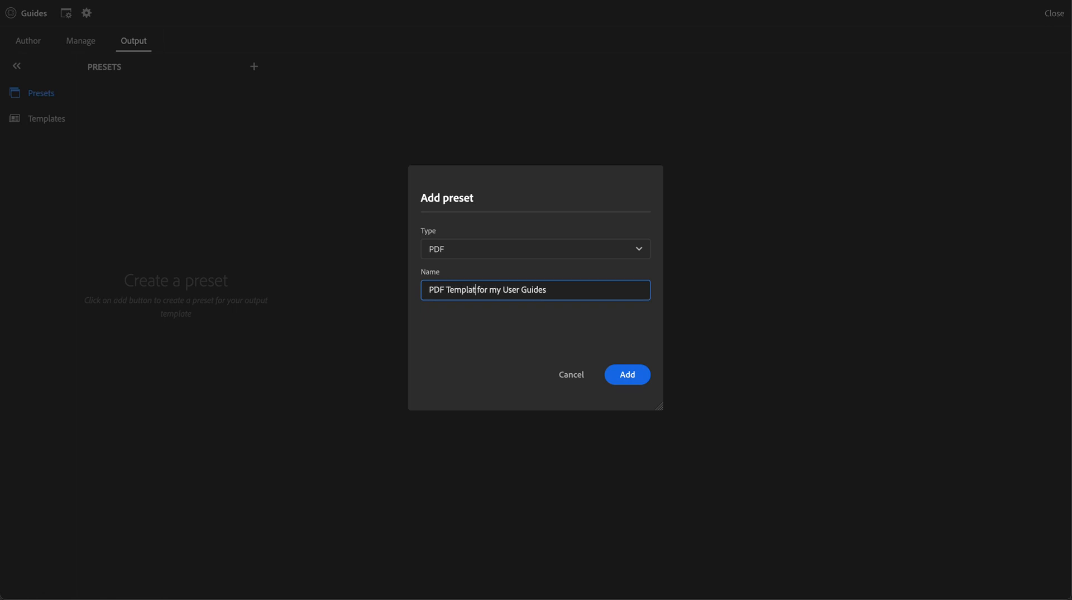
{"action": "left_click", "coordinate": [646, 375]}
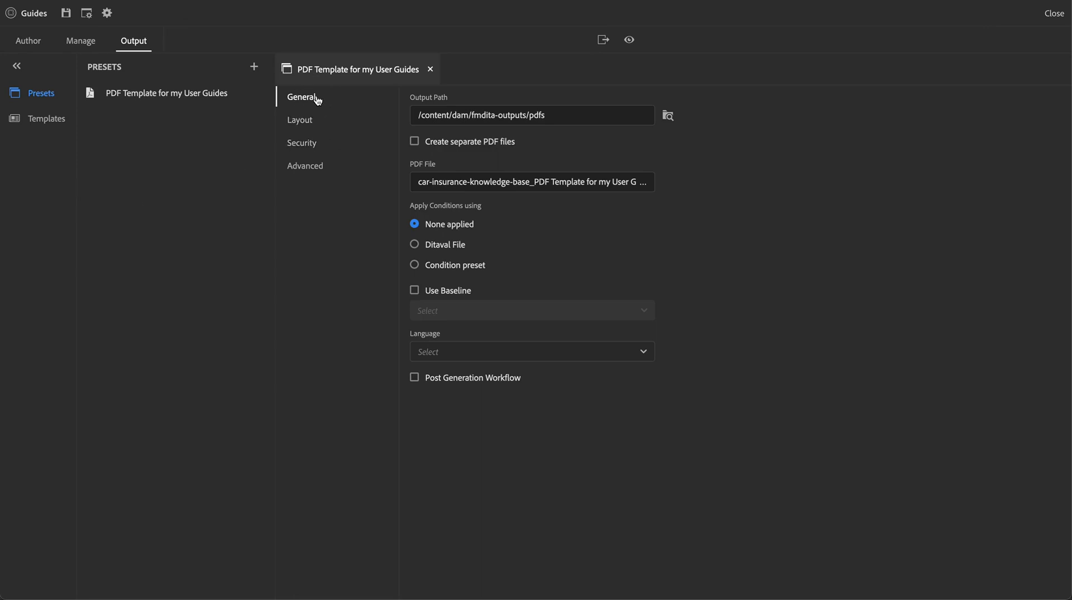
Step: Shorten the preset's PDF file name to car-insurance-knowledge-base_PDF.pdf
{"action": "left_click_drag", "start_coordinate": [607, 115], "coordinate": [407, 119]}
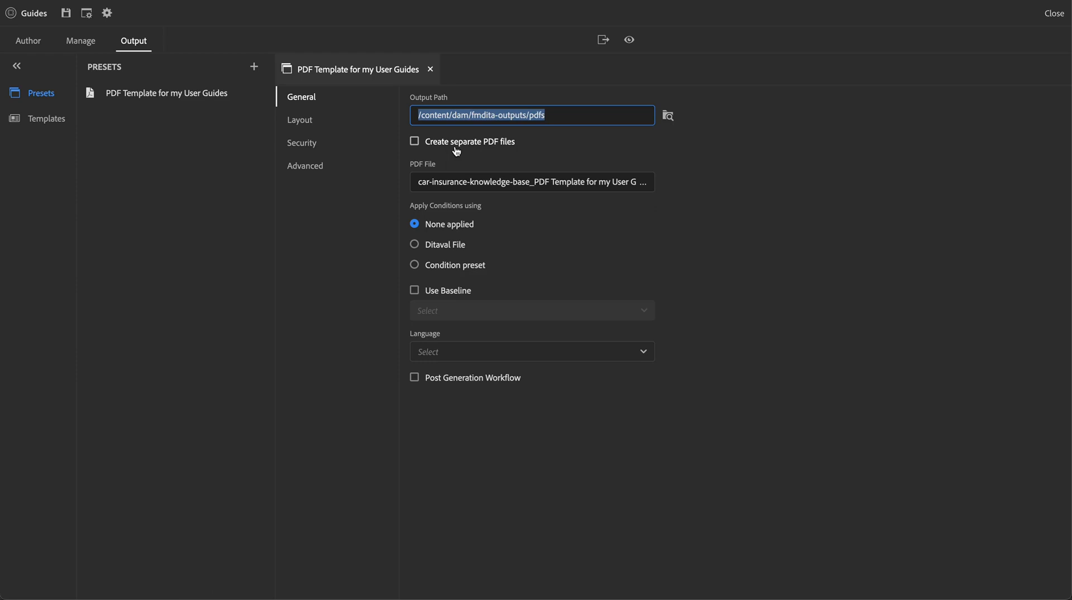
{"action": "left_click", "coordinate": [455, 183]}
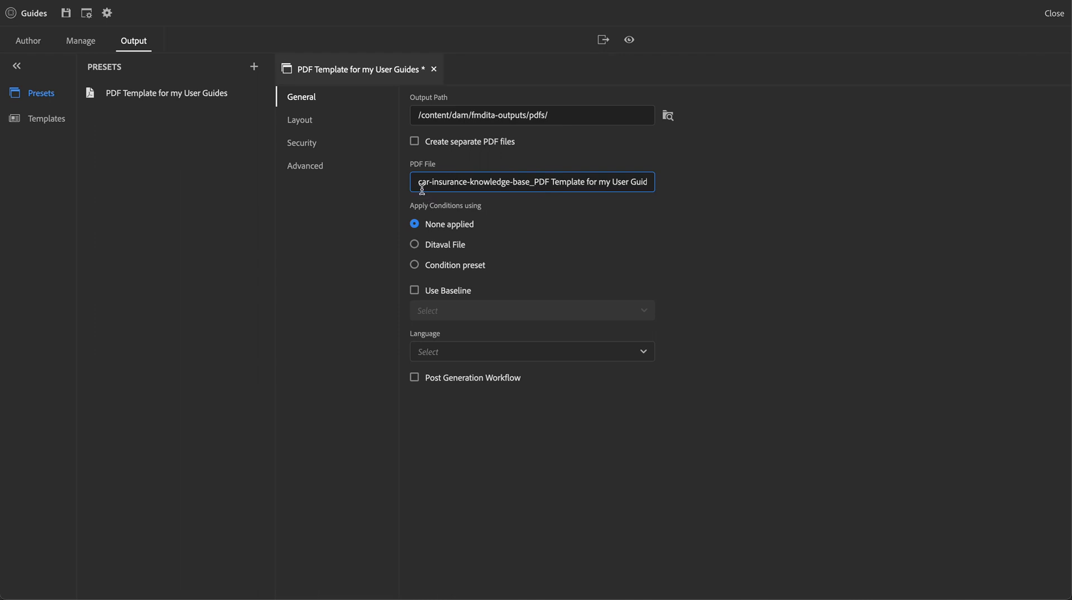
{"action": "left_click", "coordinate": [550, 182]}
{"action": "key", "text": "shift+End"}
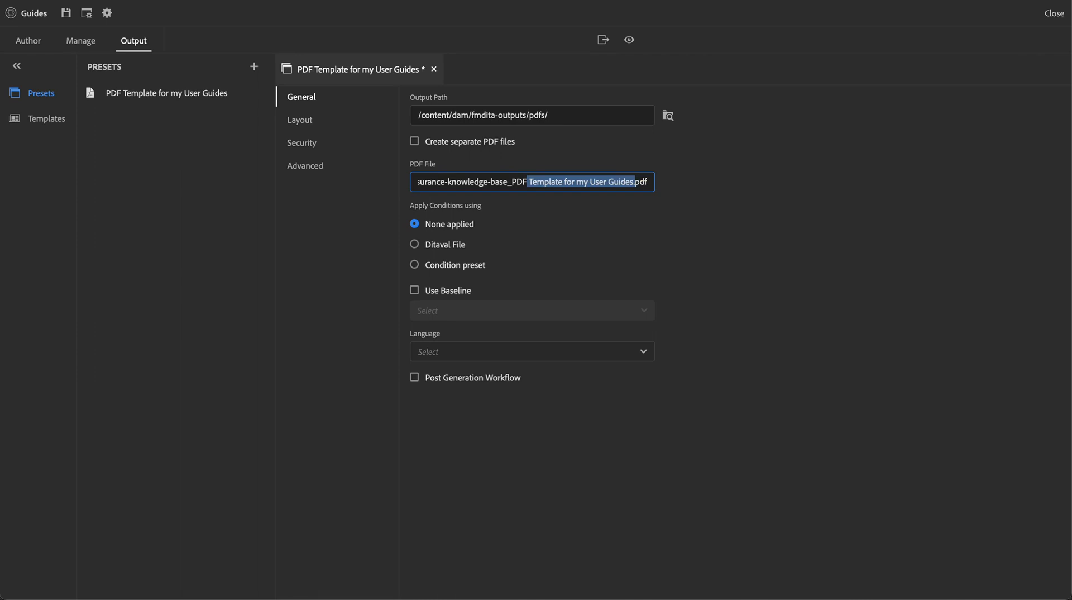
{"action": "key", "text": "BackSpace"}
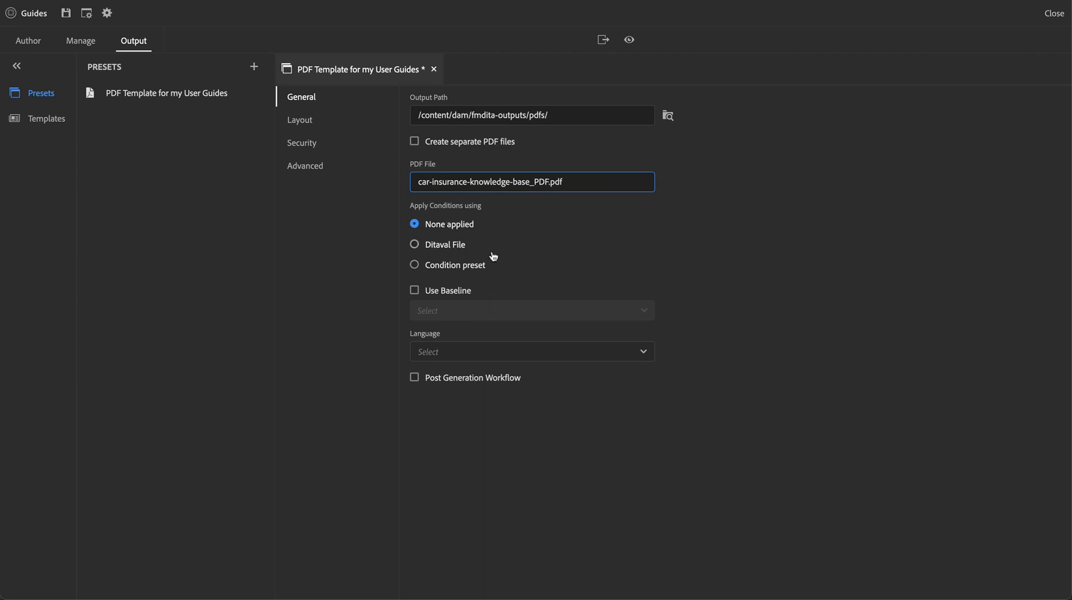
Step: Try applying conditions with a Ditaval file and turning on the baseline option for the preset
{"action": "left_click", "coordinate": [443, 249]}
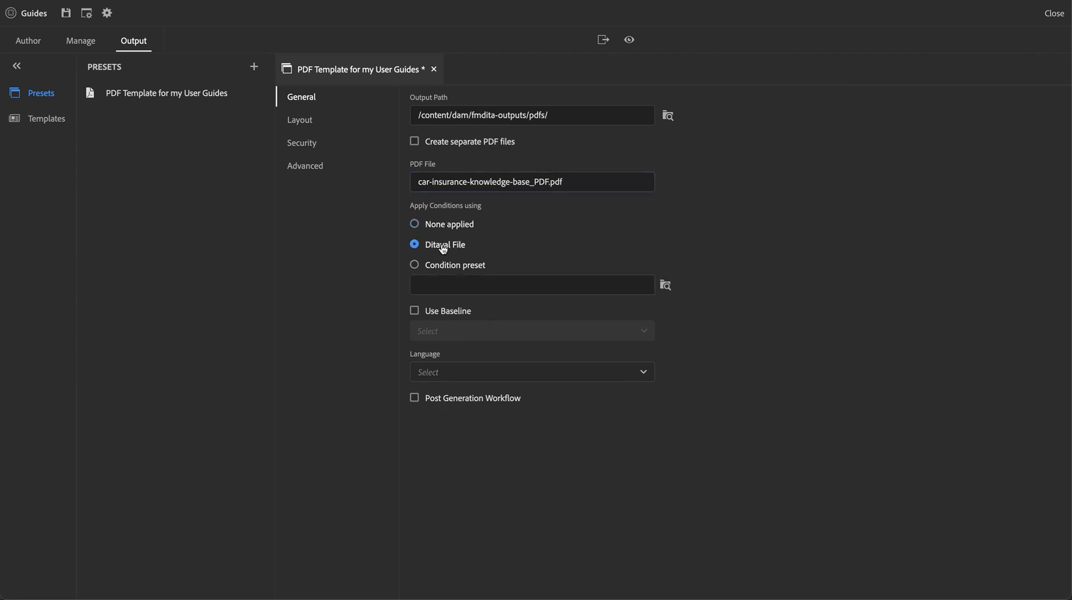
{"action": "left_click", "coordinate": [445, 311]}
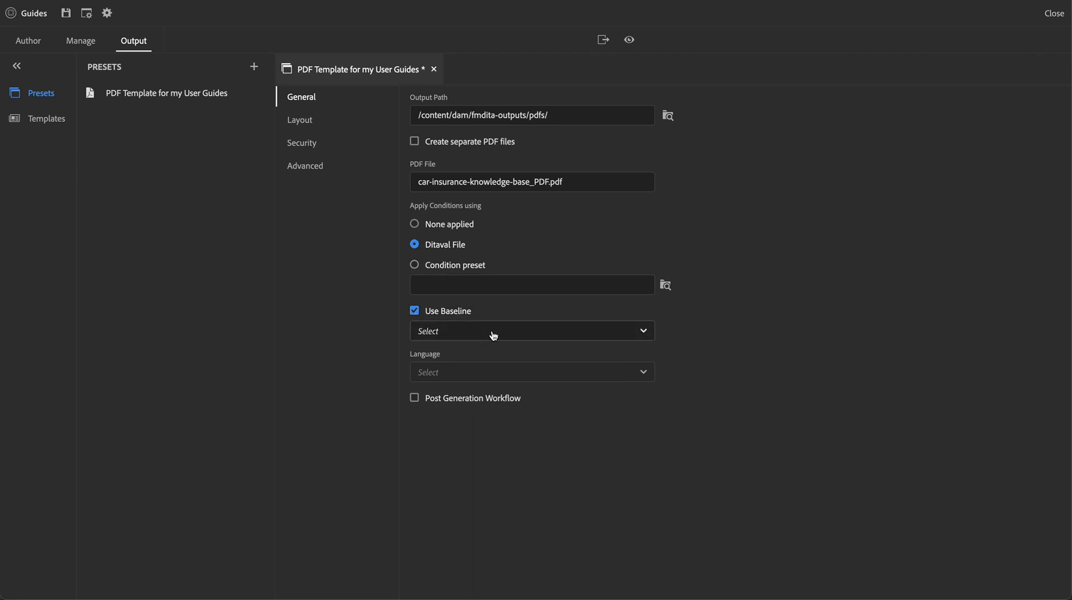
{"action": "left_click", "coordinate": [493, 335]}
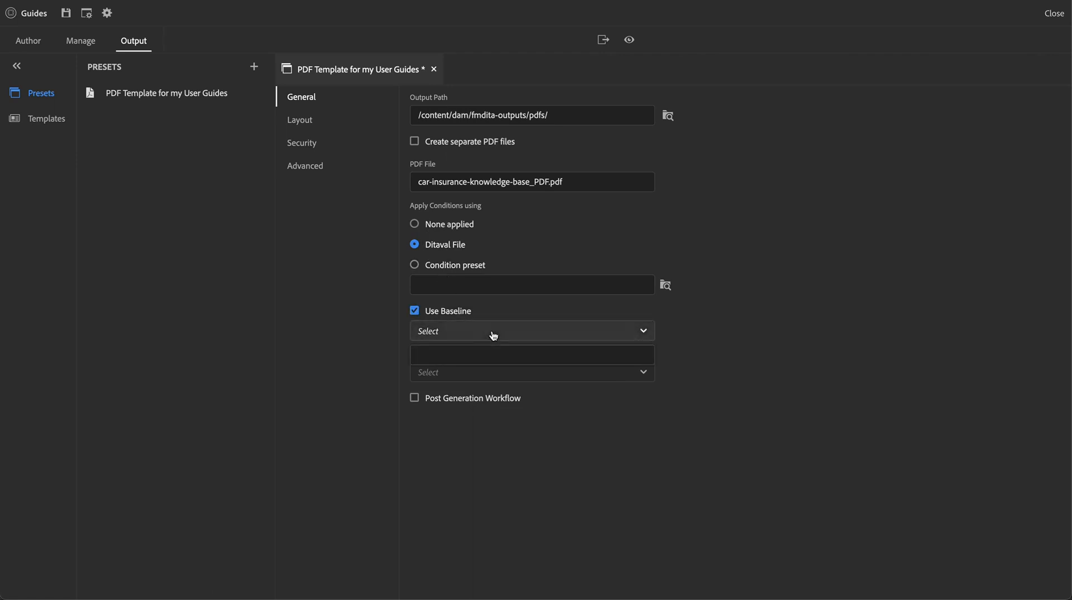
{"action": "left_click", "coordinate": [695, 323]}
Step: Set the preset's output language to English (US)
{"action": "left_click", "coordinate": [421, 375]}
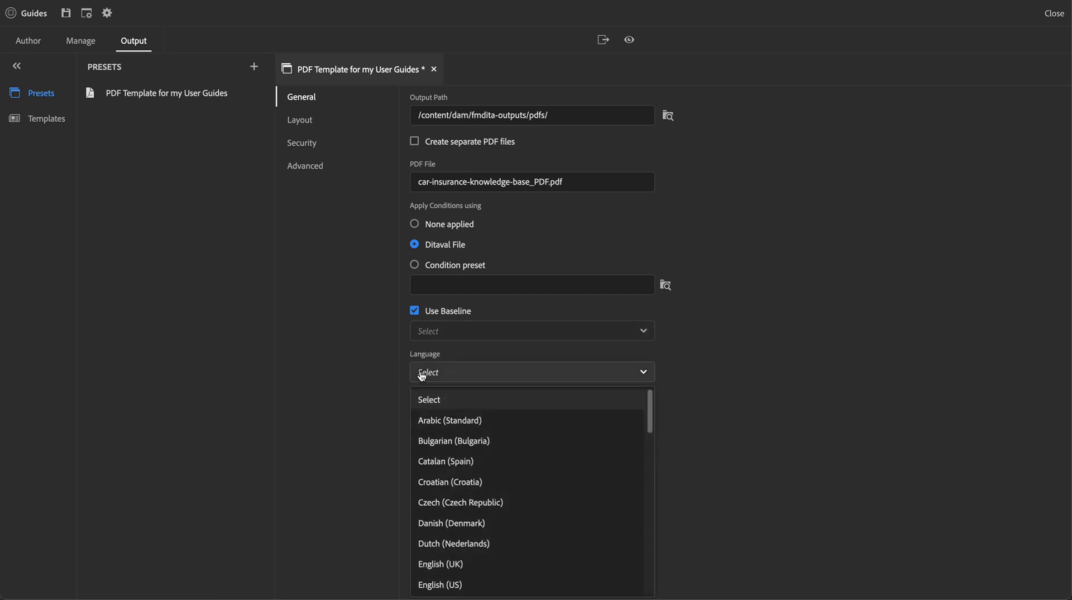
{"action": "scroll", "coordinate": [533, 461], "scroll_direction": "down", "scroll_amount": 2}
{"action": "scroll", "coordinate": [533, 459], "scroll_direction": "down", "scroll_amount": 2}
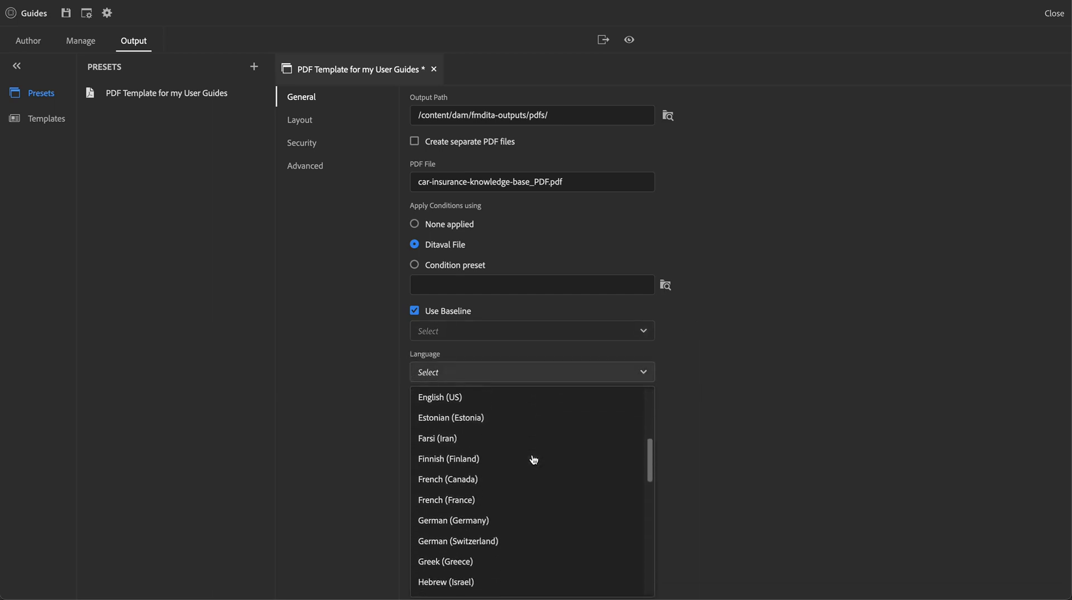
{"action": "scroll", "coordinate": [530, 450], "scroll_direction": "up", "scroll_amount": 1}
{"action": "left_click", "coordinate": [530, 445]}
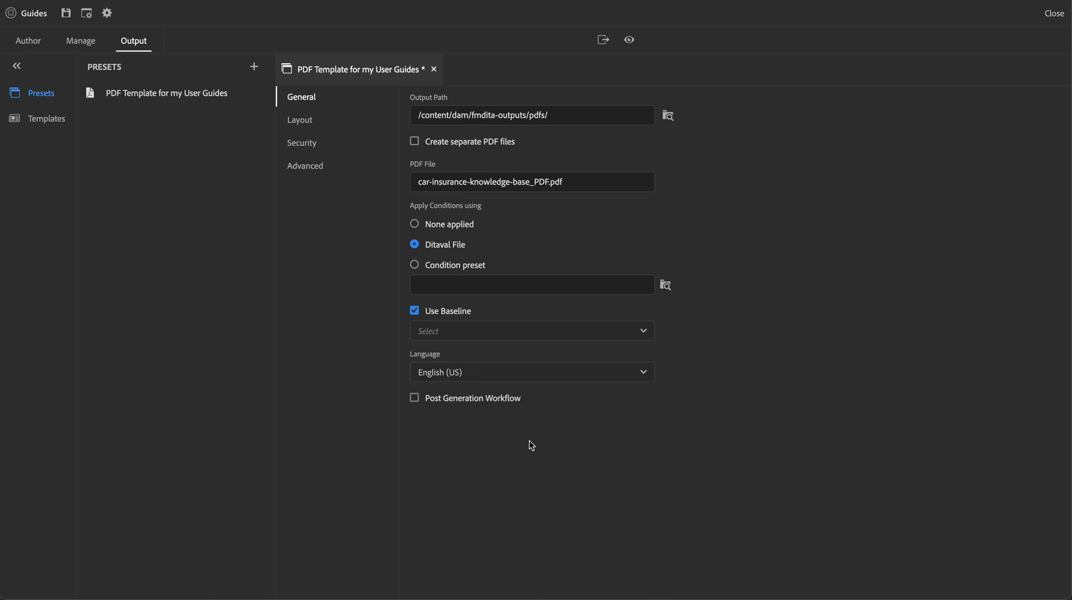
Step: Turn off the baseline option and set the conditions back to None applied
{"action": "left_click", "coordinate": [414, 311]}
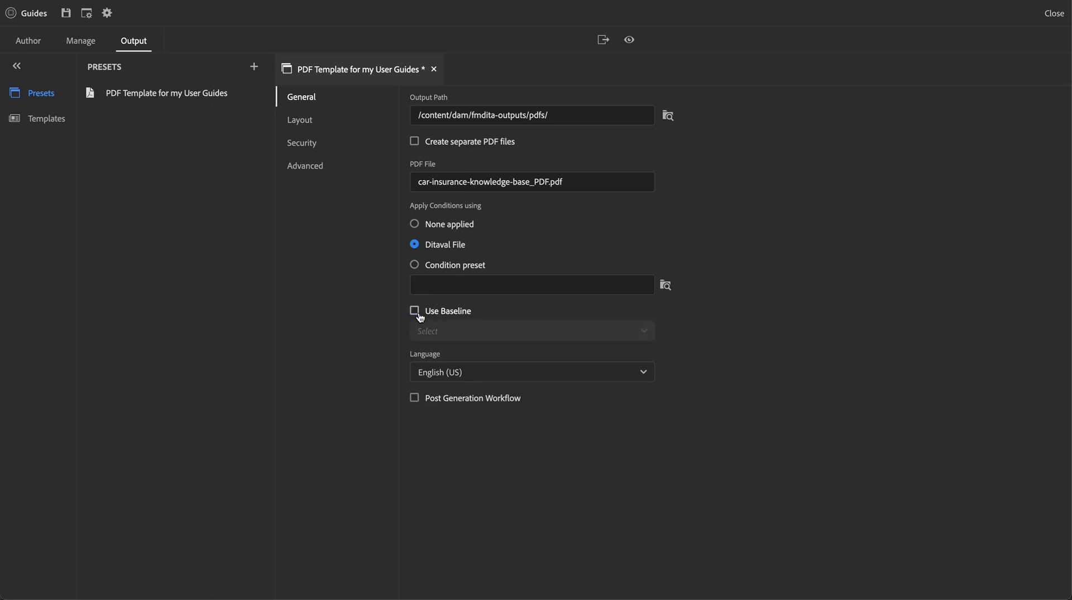
{"action": "left_click", "coordinate": [415, 223]}
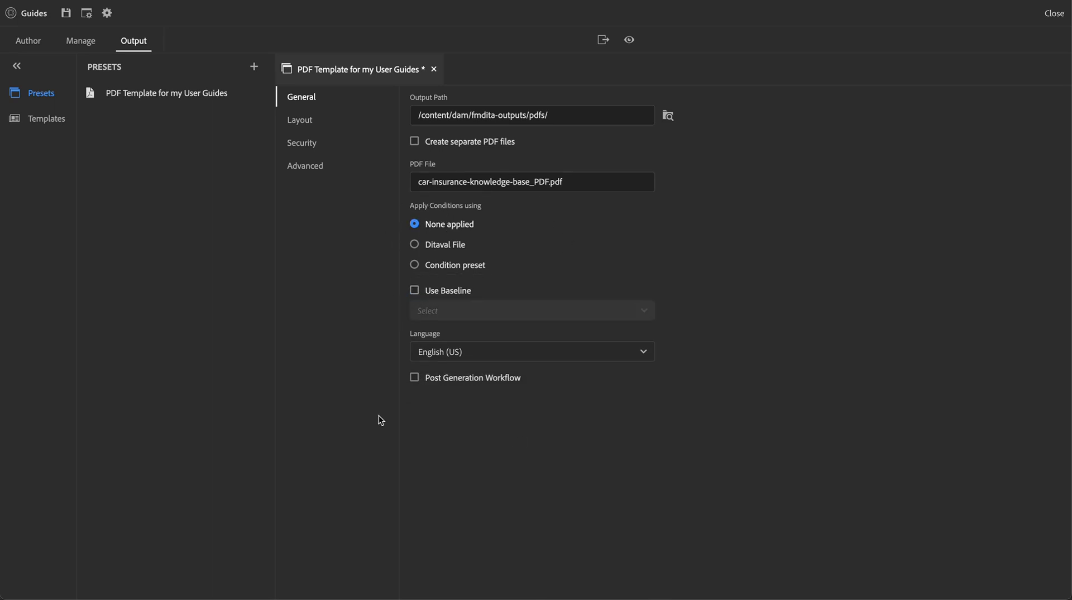
Step: Enable the post-generation workflow option, browse the available workflows, and disable the option again
{"action": "left_click", "coordinate": [458, 381]}
{"action": "left_click", "coordinate": [490, 399]}
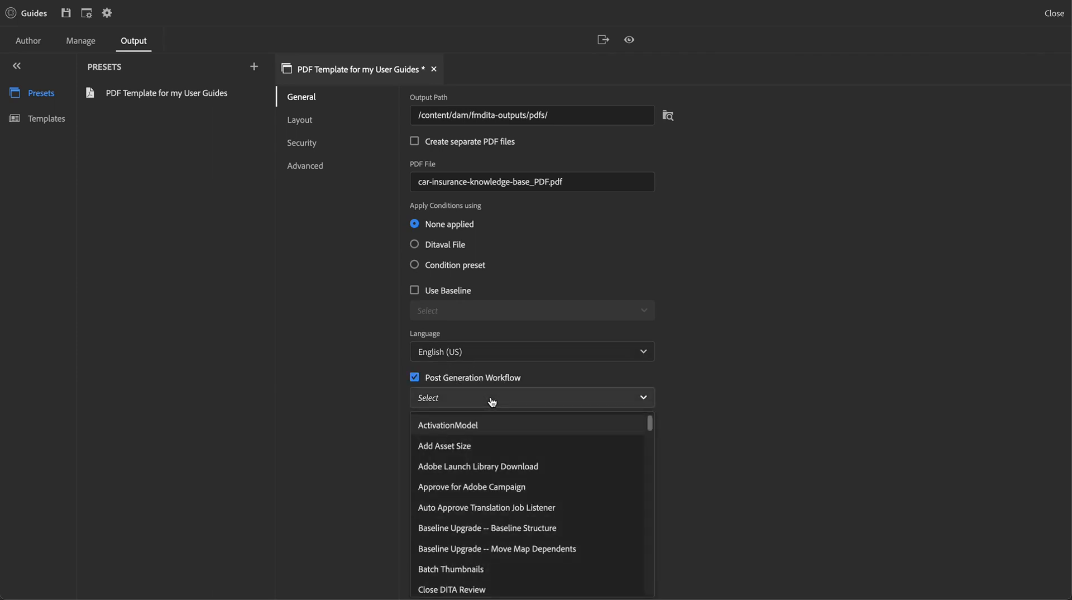
{"action": "scroll", "coordinate": [546, 509], "scroll_direction": "down", "scroll_amount": 4}
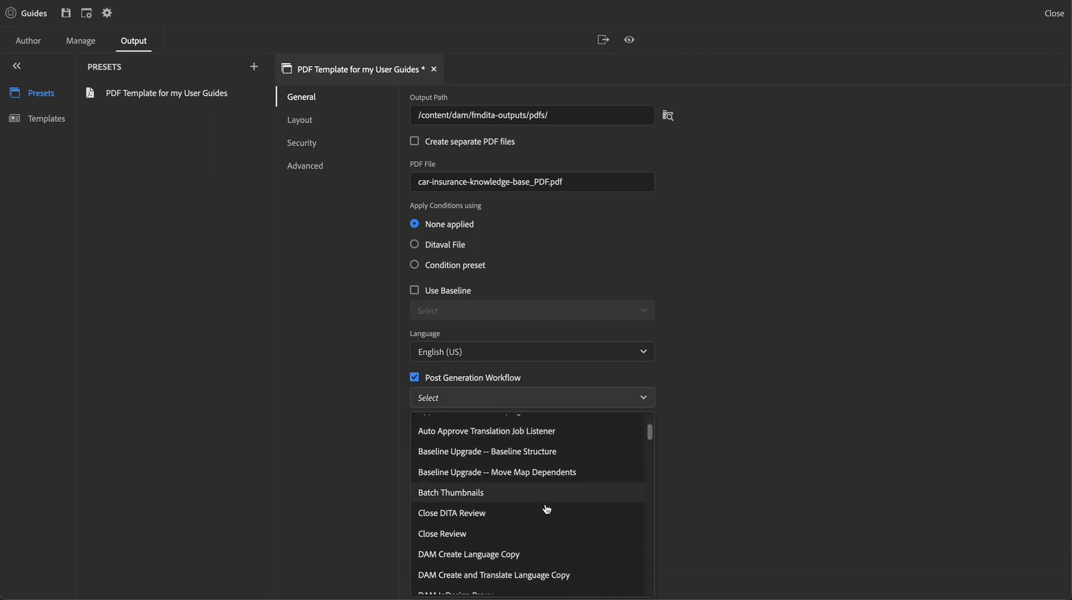
{"action": "scroll", "coordinate": [546, 509], "scroll_direction": "down", "scroll_amount": 10}
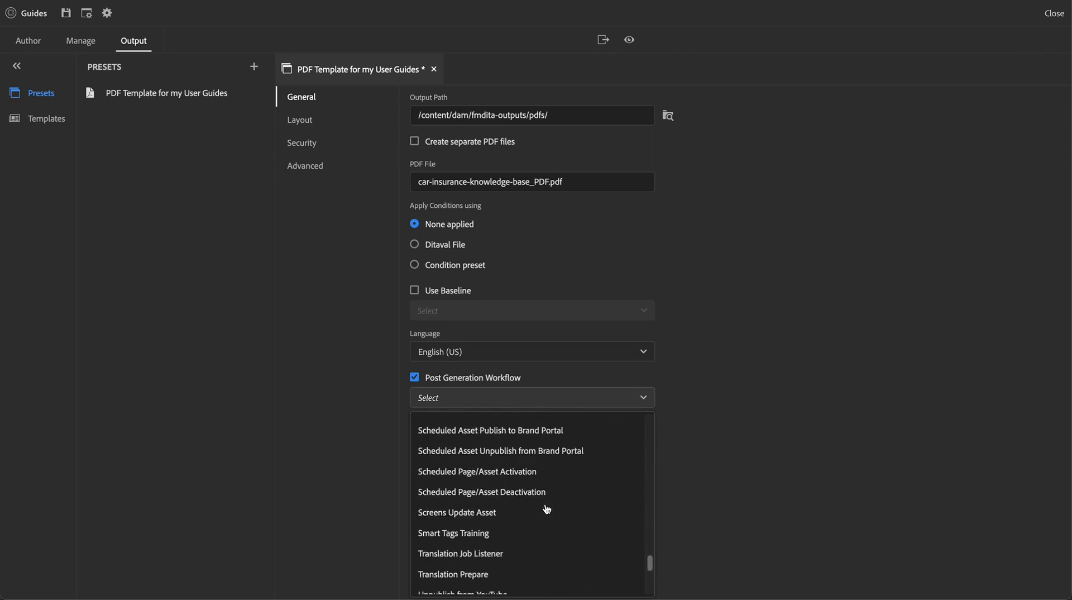
{"action": "scroll", "coordinate": [545, 506], "scroll_direction": "down", "scroll_amount": 5}
{"action": "scroll", "coordinate": [548, 488], "scroll_direction": "up", "scroll_amount": 10}
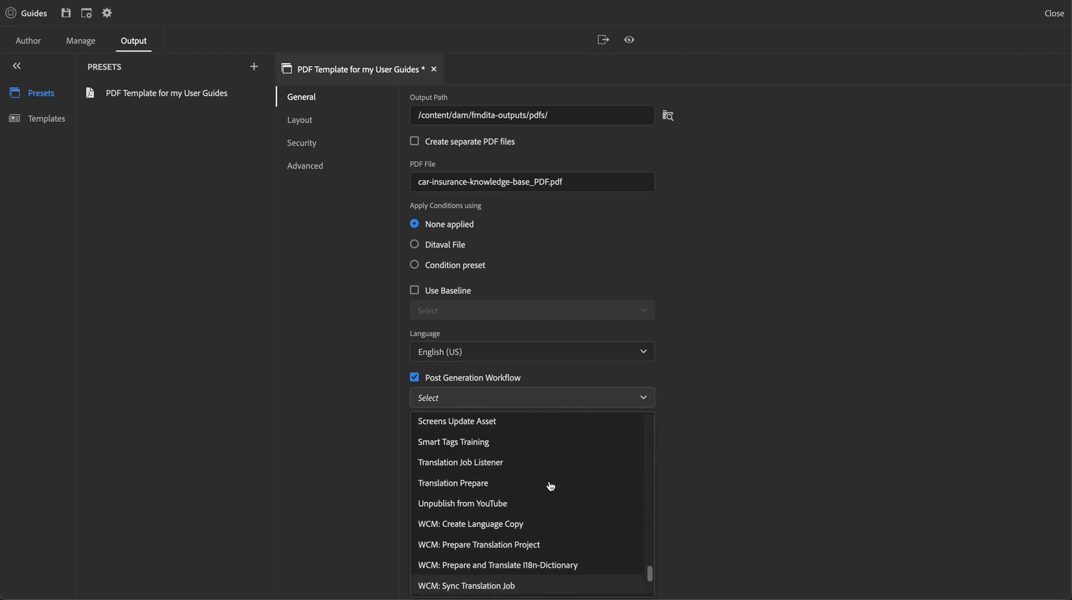
{"action": "left_click", "coordinate": [492, 380]}
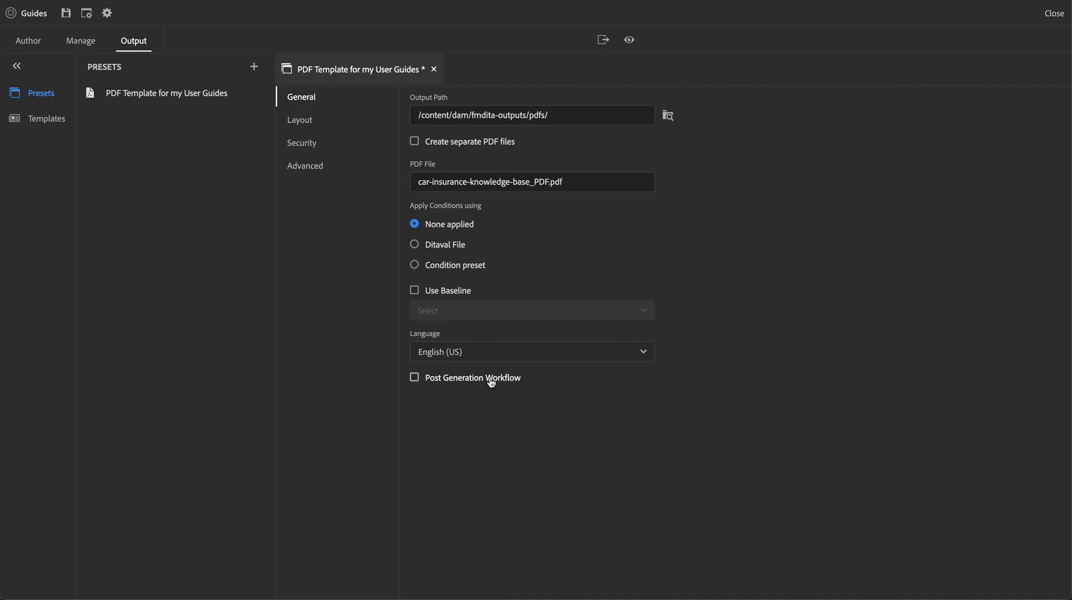
Step: Set the preset's layout to the Prime PDF template with Two Page Scrolling display and Fit Page Width zoom
{"action": "left_click", "coordinate": [320, 124]}
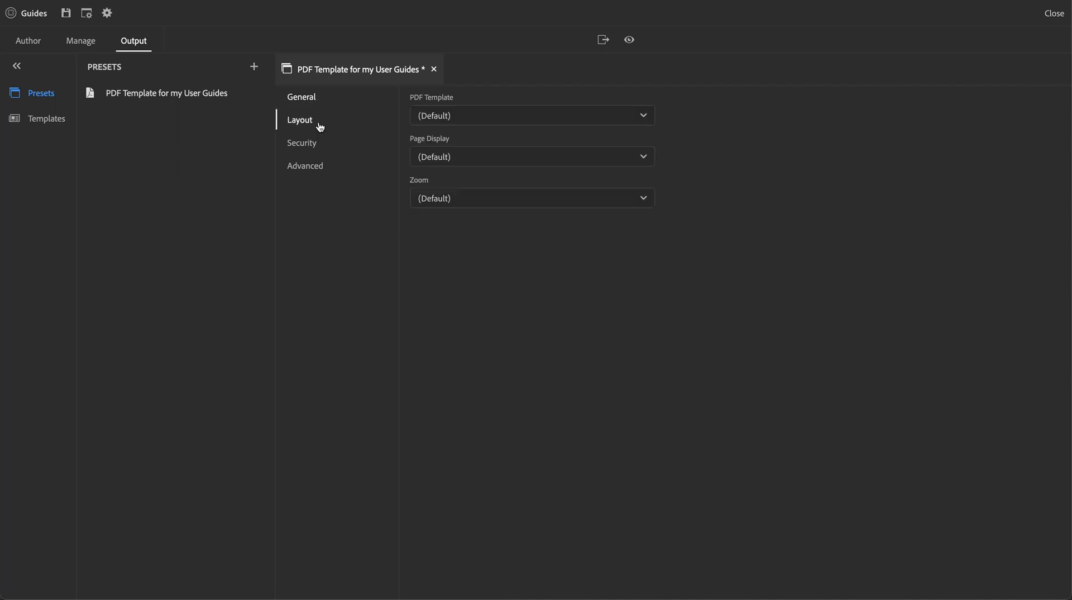
{"action": "left_click", "coordinate": [491, 114]}
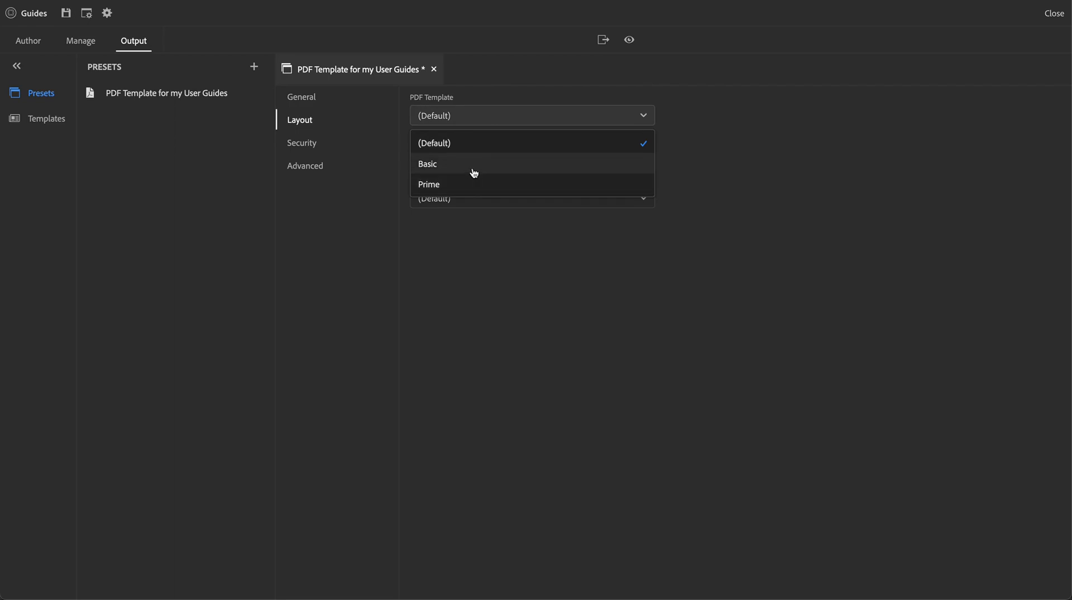
{"action": "left_click", "coordinate": [475, 188]}
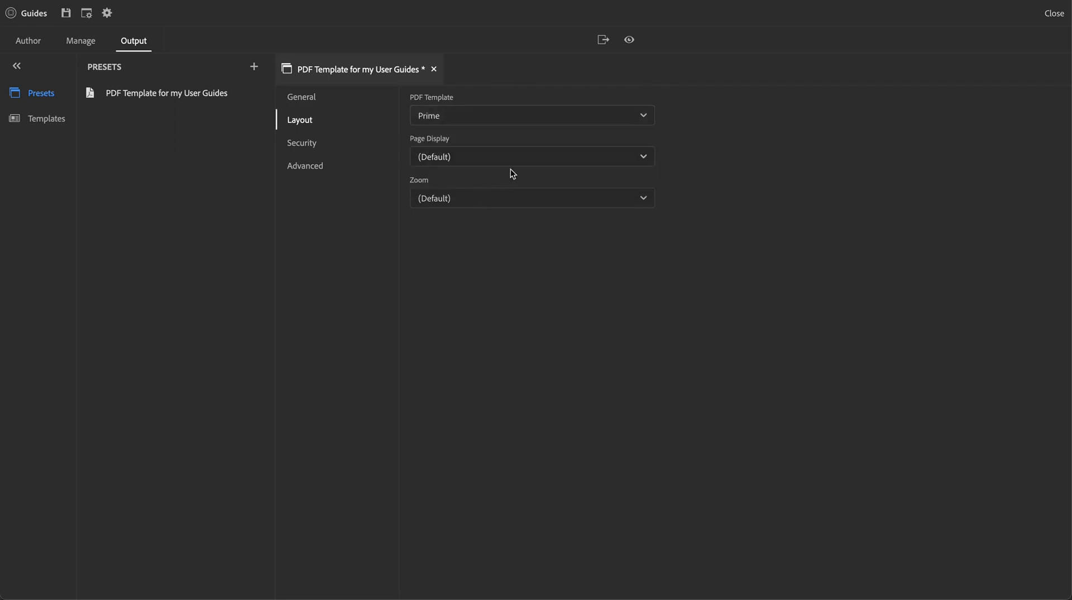
{"action": "left_click", "coordinate": [529, 163]}
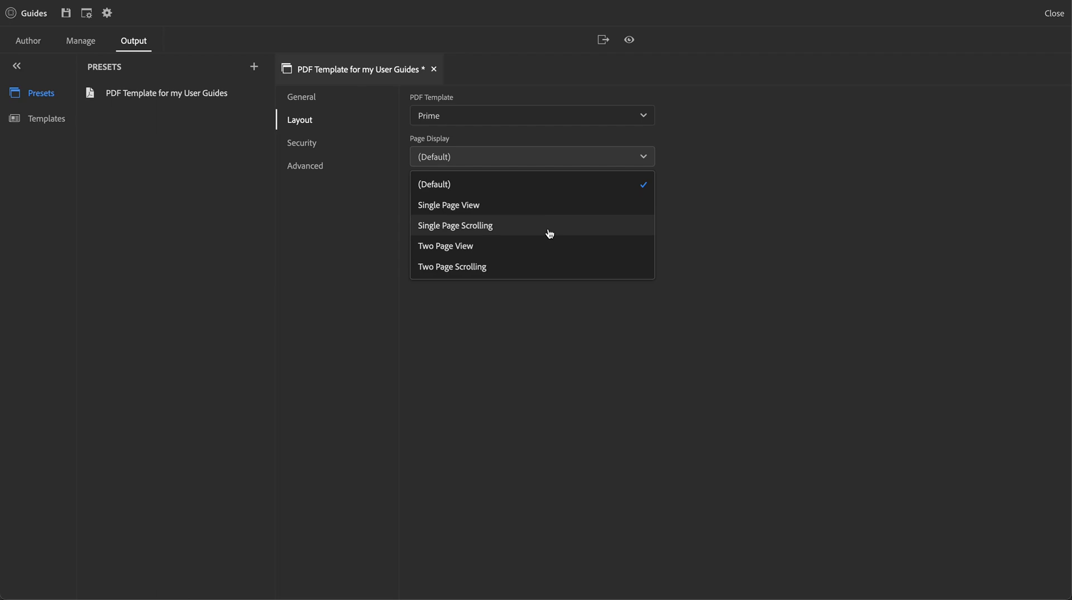
{"action": "left_click", "coordinate": [551, 267]}
{"action": "left_click", "coordinate": [453, 200]}
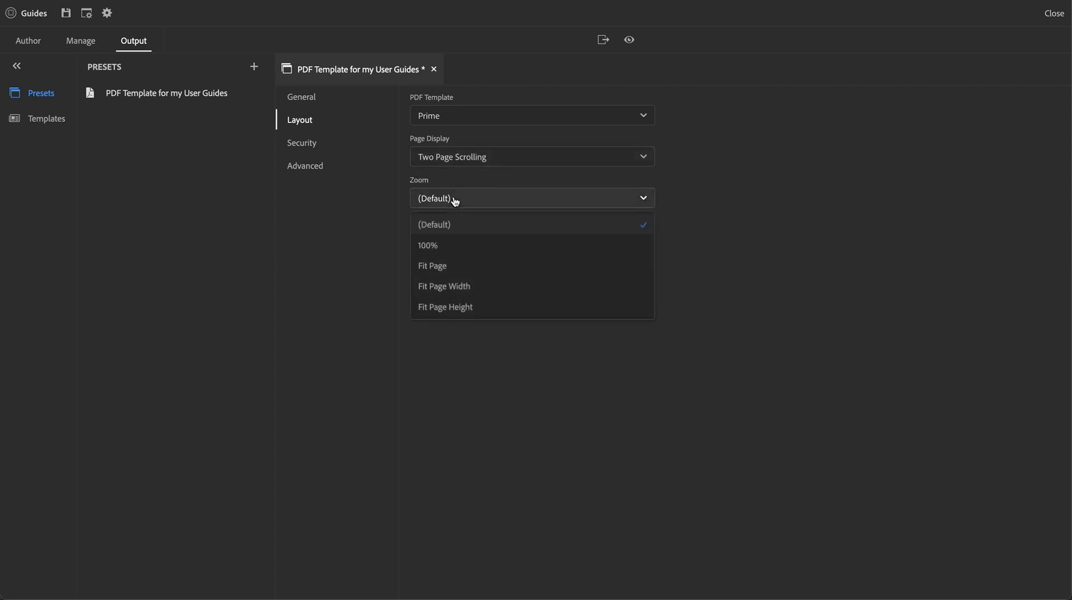
{"action": "left_click", "coordinate": [502, 294]}
Step: Try the security options for an open password and document restrictions with content copying, and turn them all off again
{"action": "left_click", "coordinate": [316, 144]}
{"action": "left_click", "coordinate": [532, 102]}
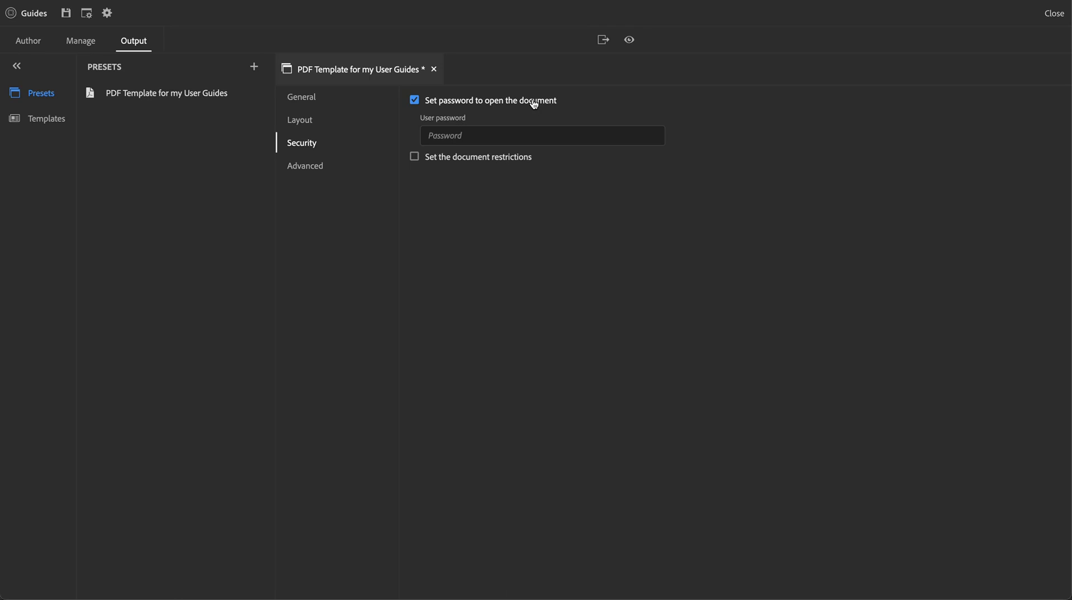
{"action": "left_click", "coordinate": [533, 104]}
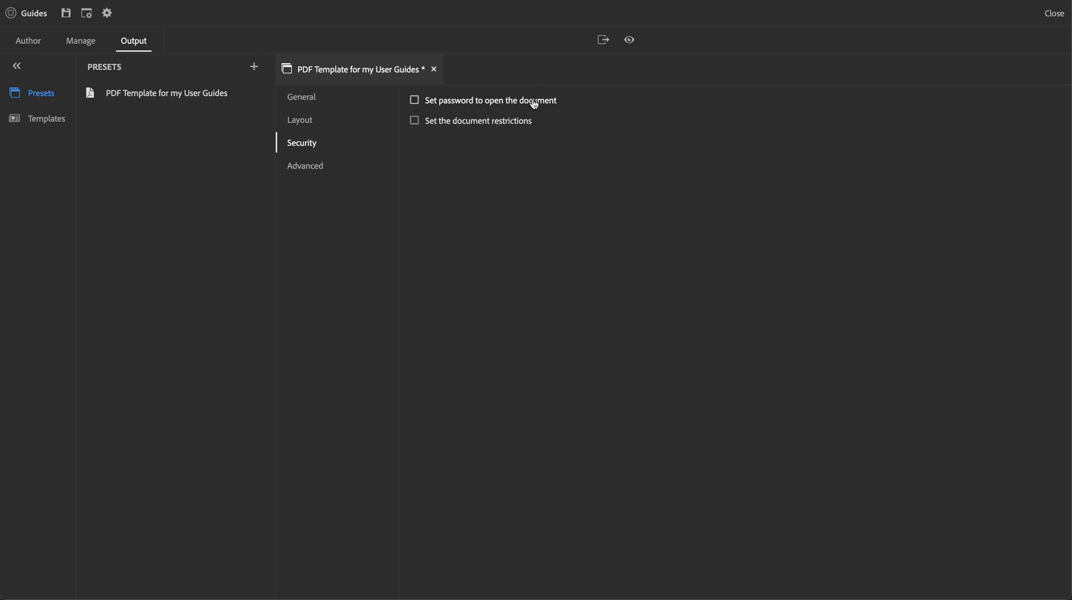
{"action": "left_click", "coordinate": [455, 124]}
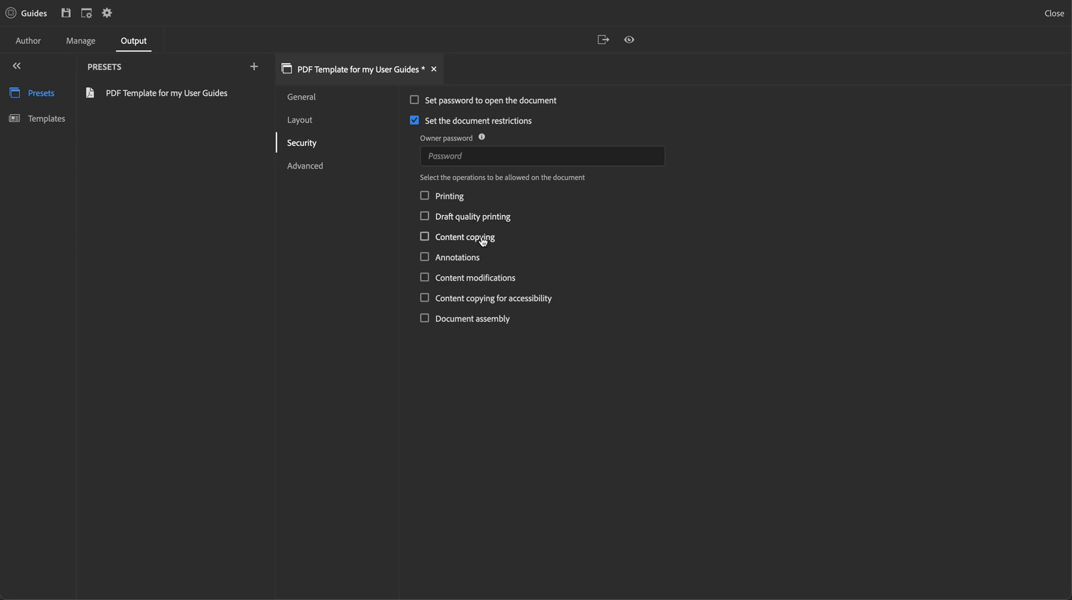
{"action": "left_click", "coordinate": [457, 240]}
{"action": "left_click", "coordinate": [458, 242]}
{"action": "left_click", "coordinate": [485, 129]}
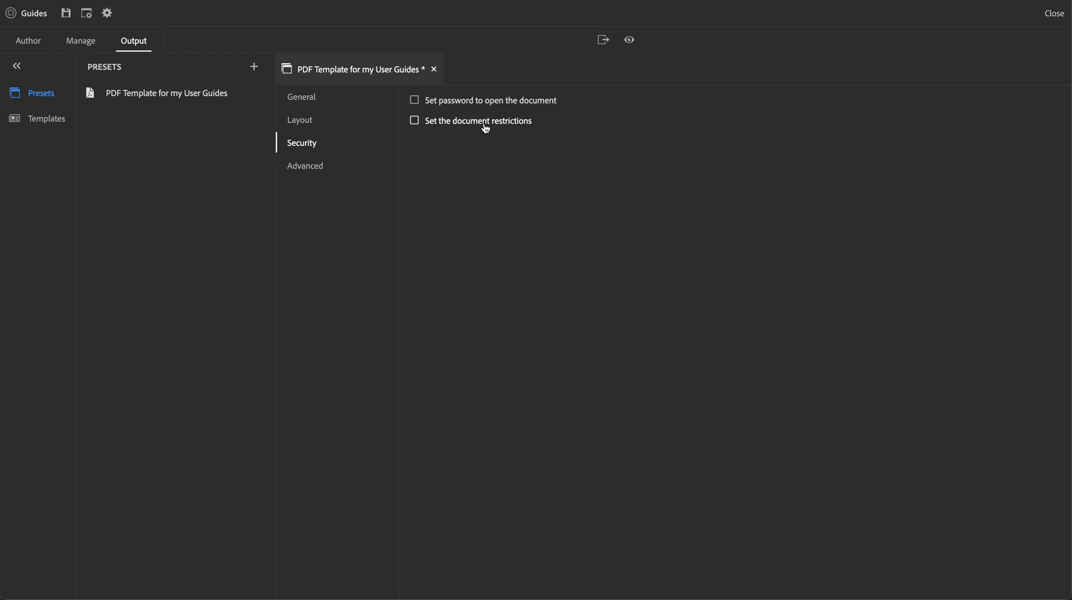
{"action": "left_click", "coordinate": [319, 120]}
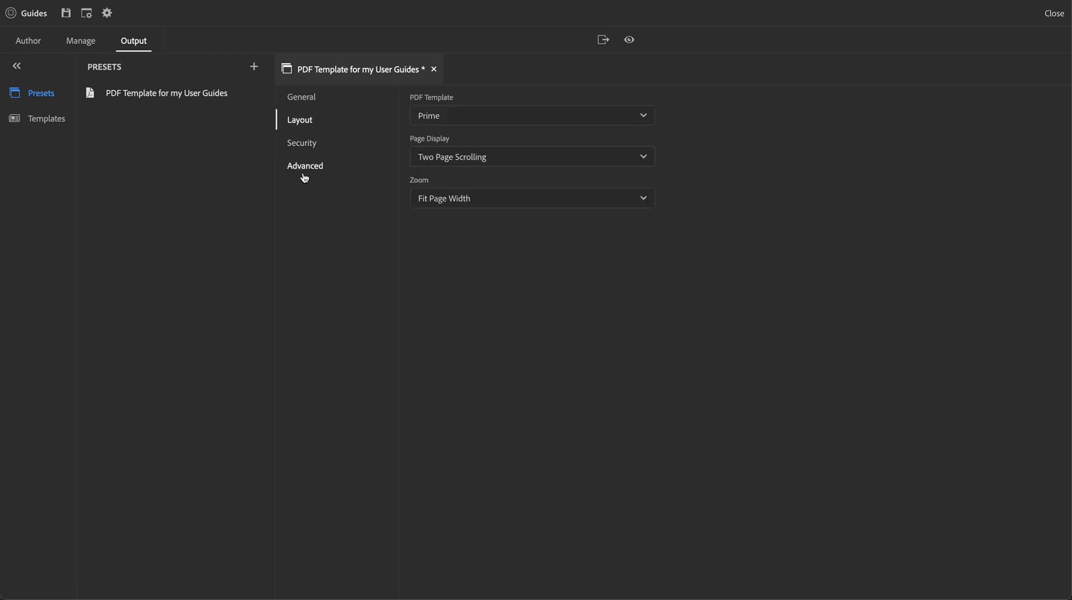
Step: Try image compression and a DRAFT watermark in the advanced preset settings, and turn both off again
{"action": "left_click", "coordinate": [317, 174]}
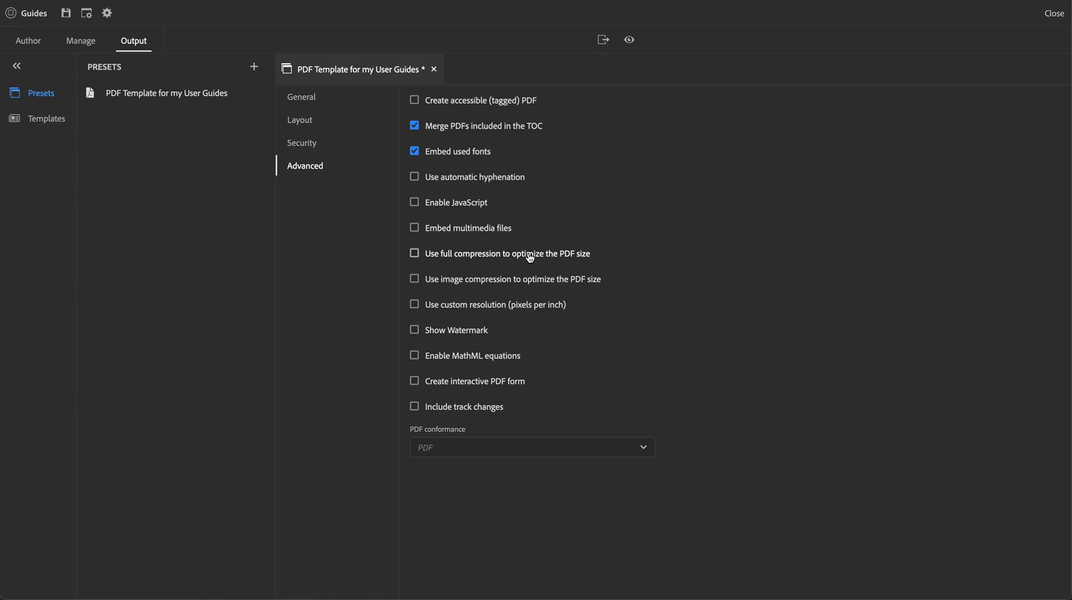
{"action": "left_click", "coordinate": [567, 281]}
{"action": "left_click", "coordinate": [567, 281]}
{"action": "left_click", "coordinate": [455, 331]}
{"action": "left_click", "coordinate": [456, 347]}
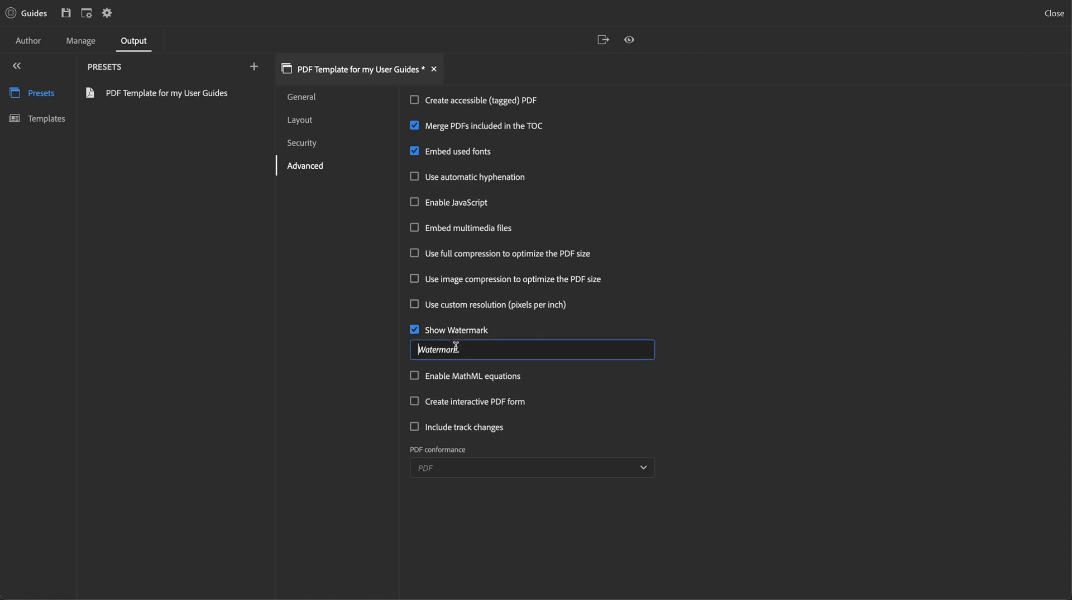
{"action": "type", "text": "DRAFT"}
{"action": "left_click", "coordinate": [475, 331]}
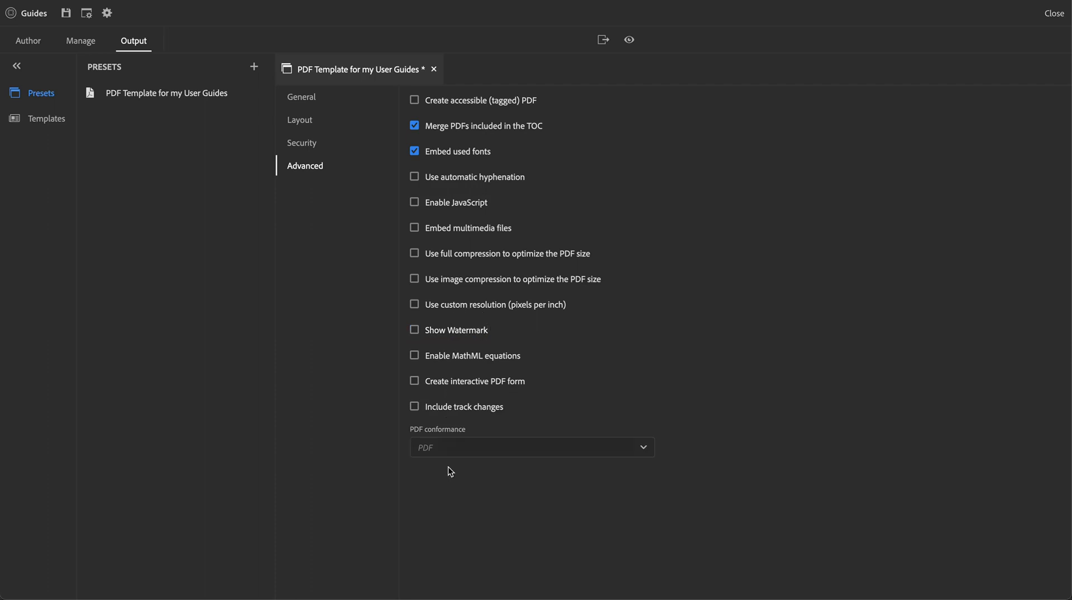
Step: Set the preset's PDF conformance to PDF/X-4
{"action": "left_click", "coordinate": [466, 451]}
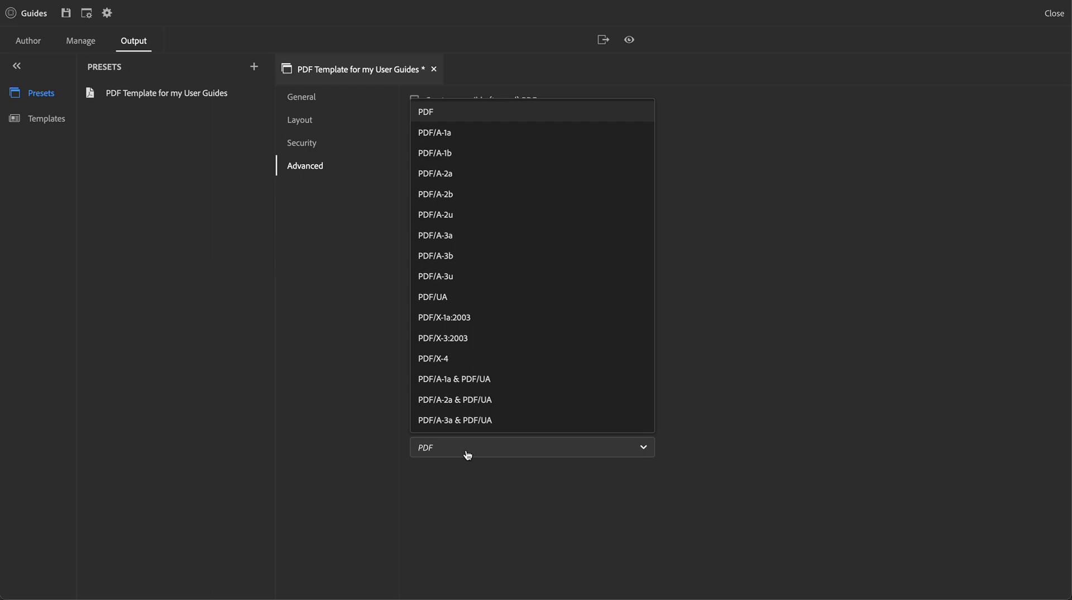
{"action": "left_click", "coordinate": [507, 364]}
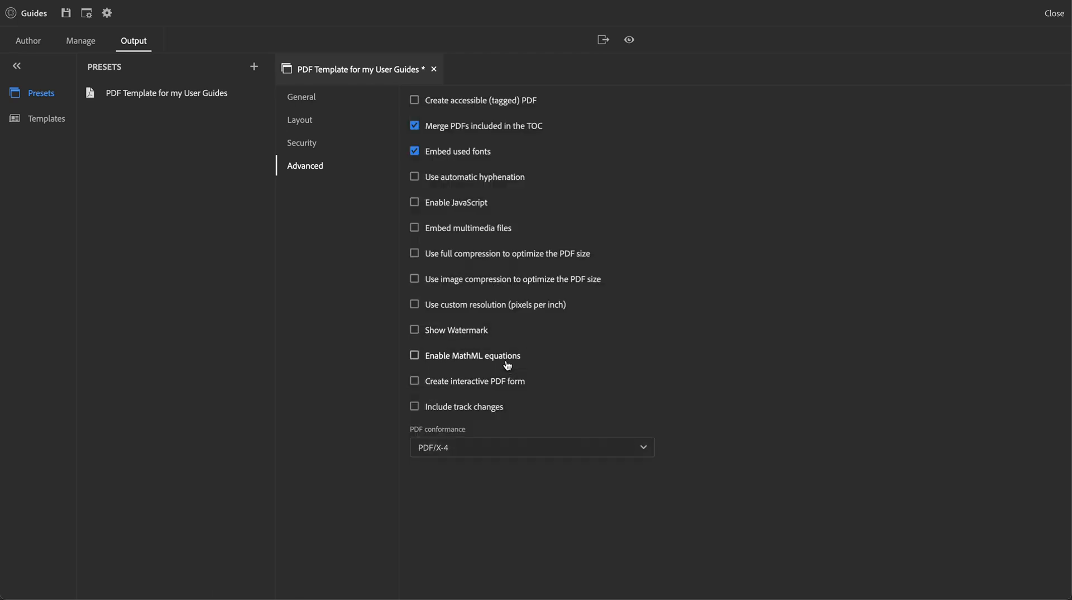
Step: Set the preset's PDF conformance back to PDF and close the preset without saving the changes
{"action": "left_click", "coordinate": [503, 447]}
{"action": "left_click", "coordinate": [483, 116]}
{"action": "left_click", "coordinate": [434, 68]}
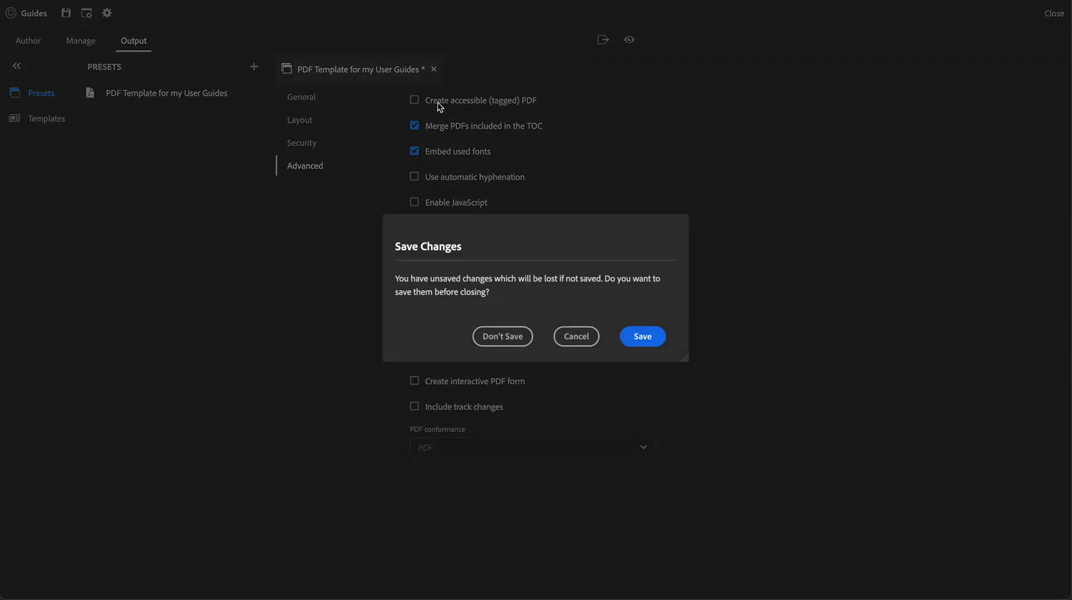
{"action": "left_click", "coordinate": [502, 336]}
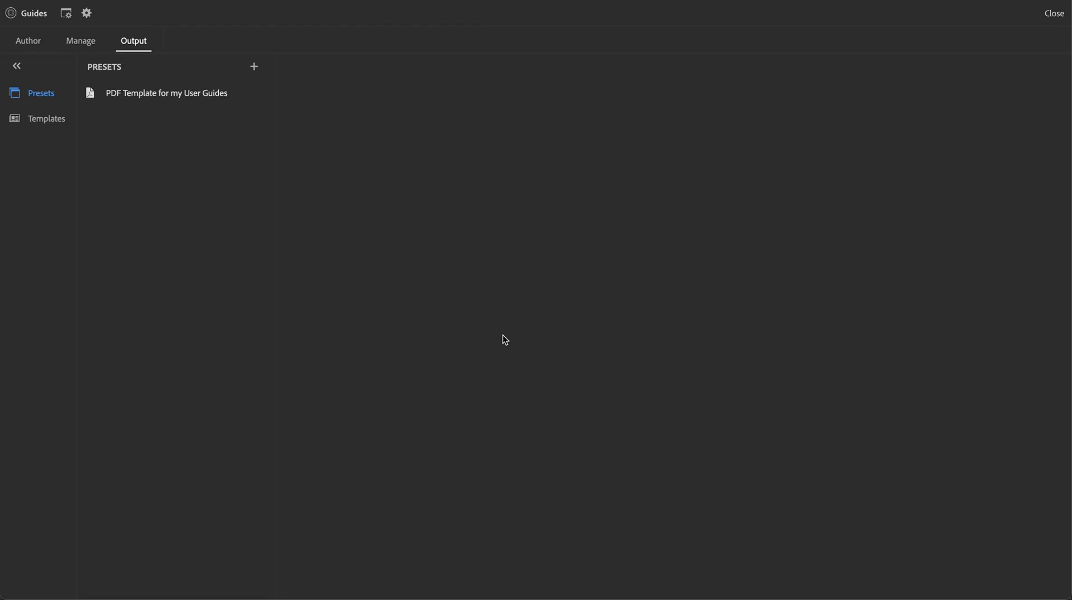
Step: Return to the car insurance map in authoring and open the Personal injuries topic under Damage assessment
{"action": "left_click", "coordinate": [24, 42]}
{"action": "mouse_move", "coordinate": [259, 280]}
{"action": "left_click", "coordinate": [259, 279]}
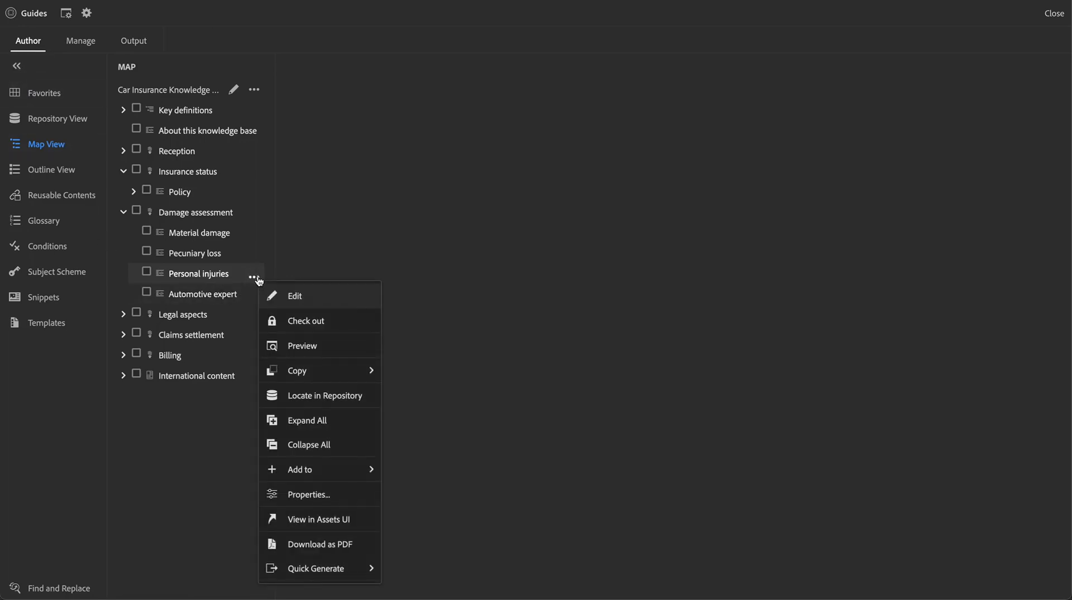
{"action": "left_click", "coordinate": [216, 273]}
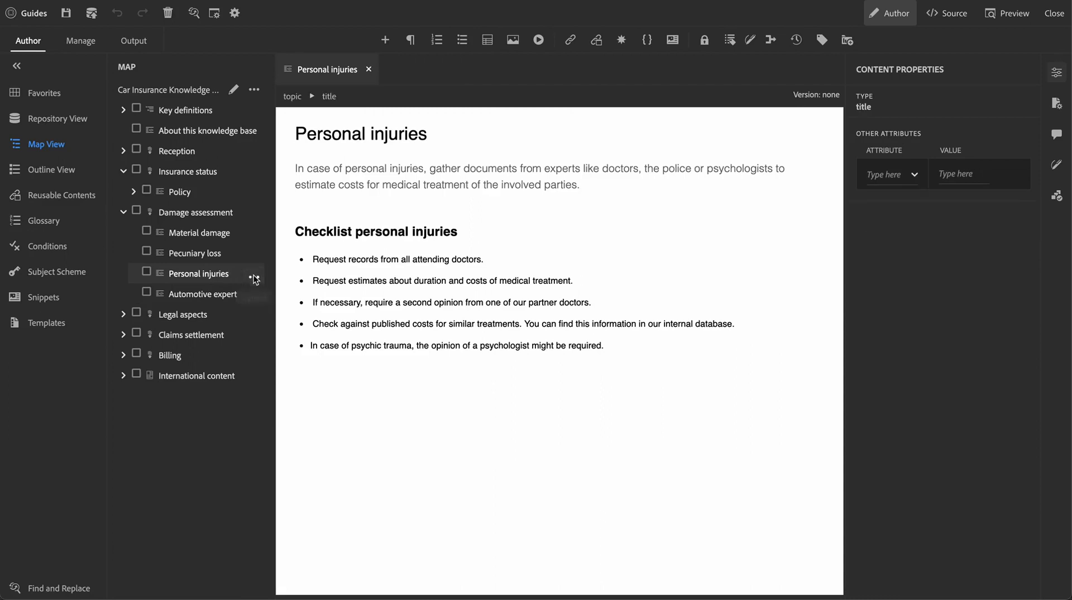
Step: Download the Personal injuries topic as a PDF and look through the resulting page
{"action": "left_click", "coordinate": [253, 277]}
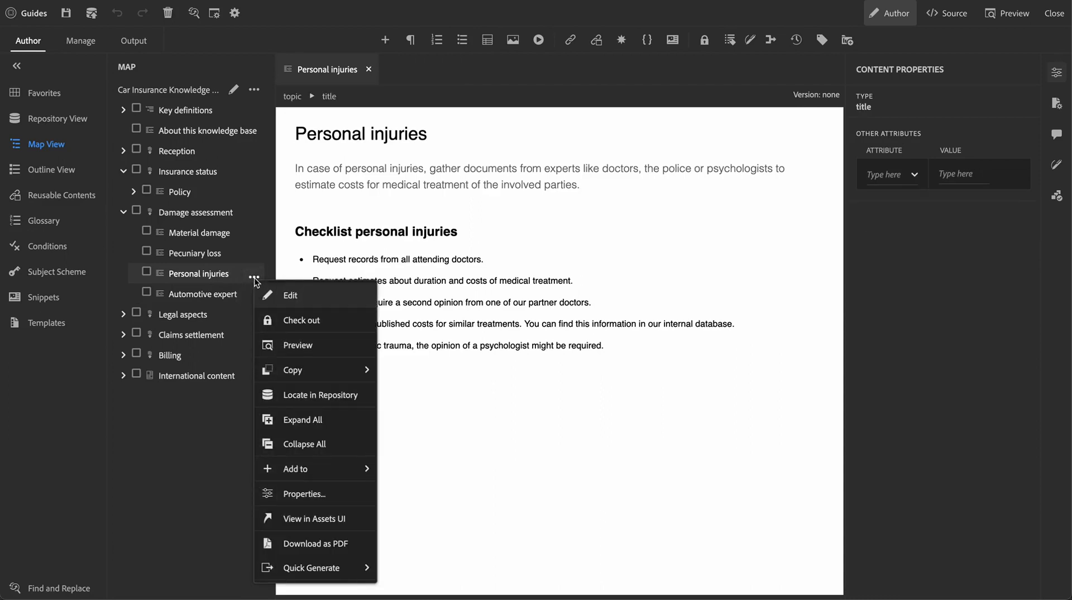
{"action": "mouse_move", "coordinate": [318, 550]}
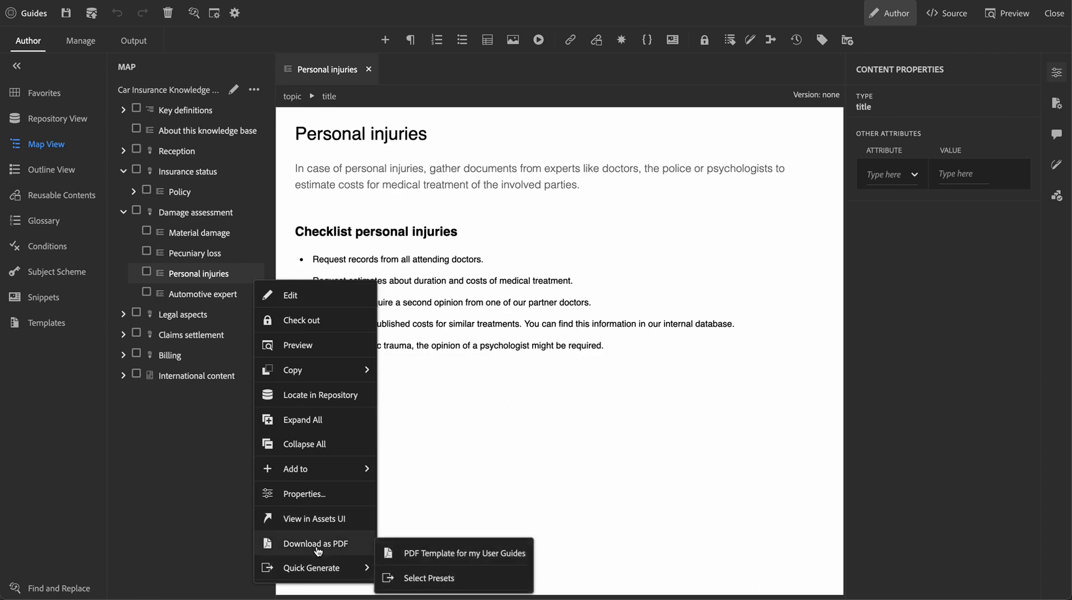
{"action": "left_click", "coordinate": [318, 551]}
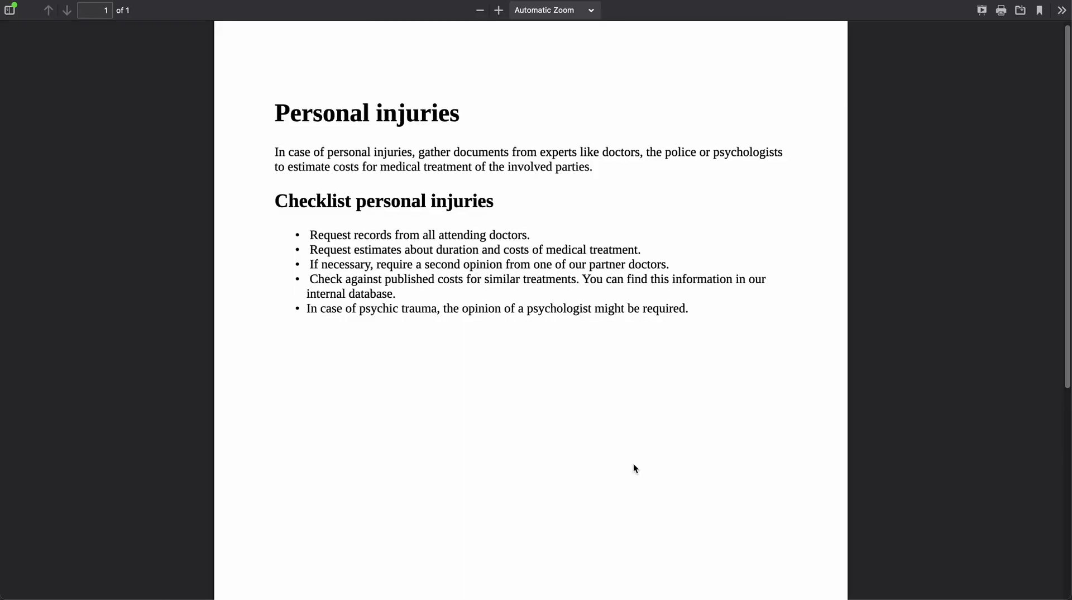
{"action": "scroll", "coordinate": [633, 465], "scroll_direction": "down", "scroll_amount": 10}
{"action": "scroll", "coordinate": [633, 464], "scroll_direction": "up", "scroll_amount": 10}
{"action": "scroll", "coordinate": [633, 463], "scroll_direction": "down", "scroll_amount": 1}
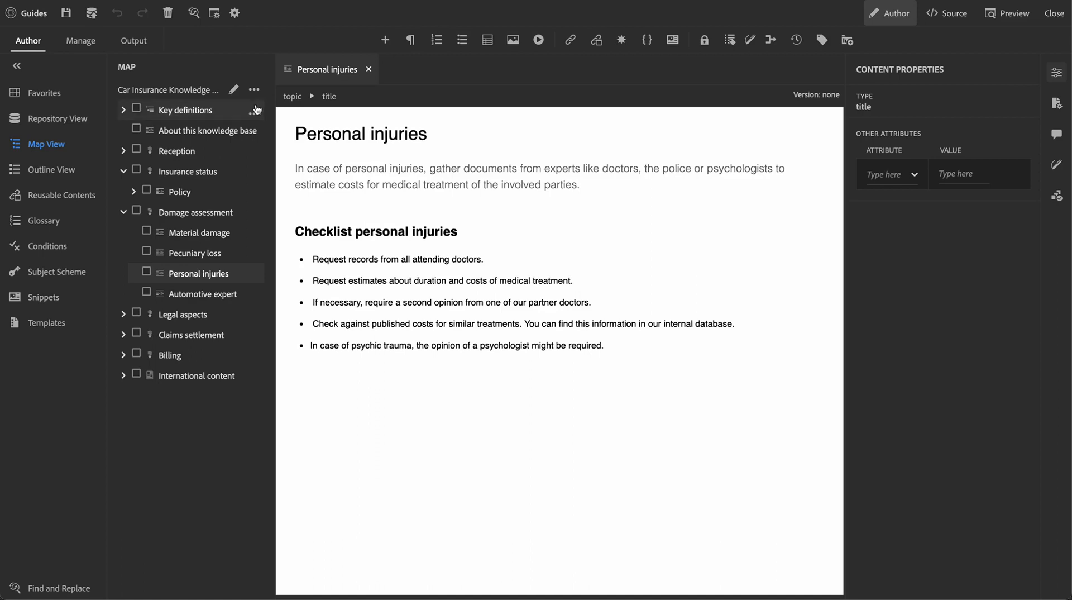
Step: Close the topic, generate the whole map's output with the PDF Template for my User Guides preset, and view the PDF
{"action": "left_click", "coordinate": [369, 69]}
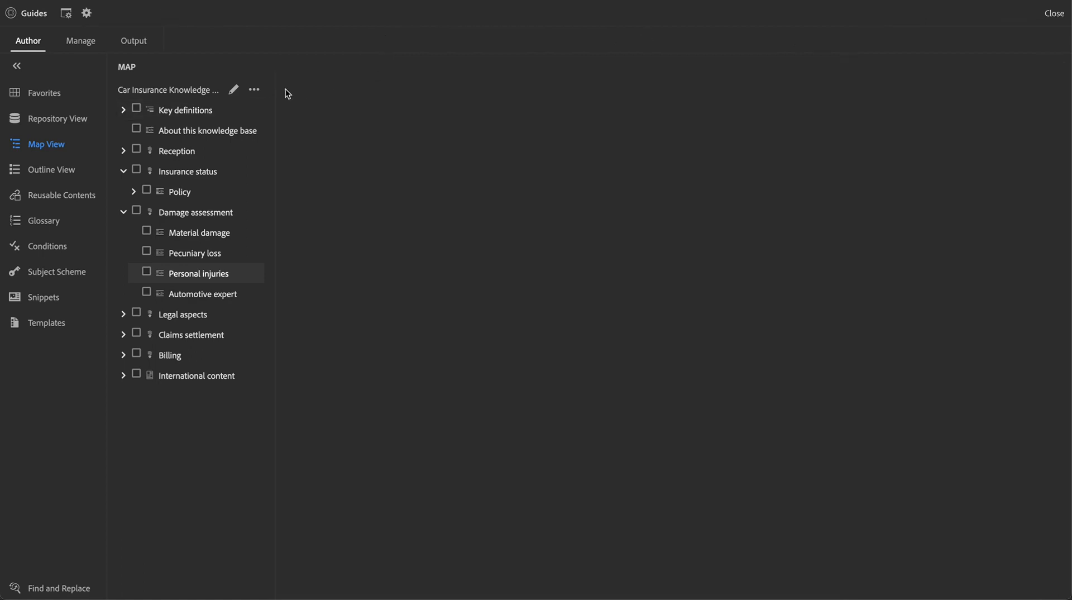
{"action": "left_click", "coordinate": [254, 90]}
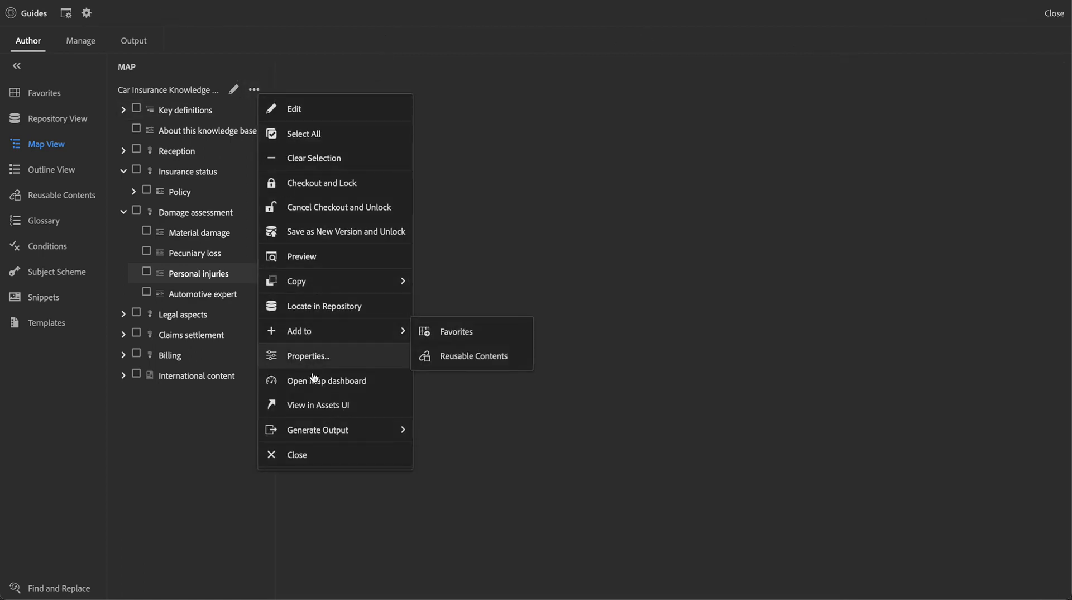
{"action": "mouse_move", "coordinate": [326, 437]}
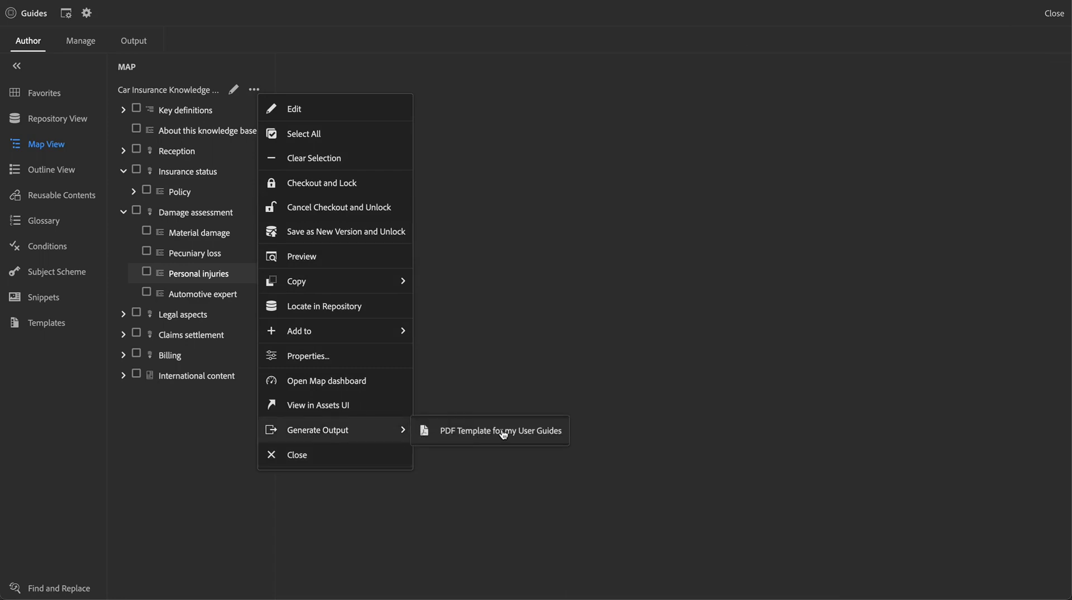
{"action": "left_click", "coordinate": [474, 429]}
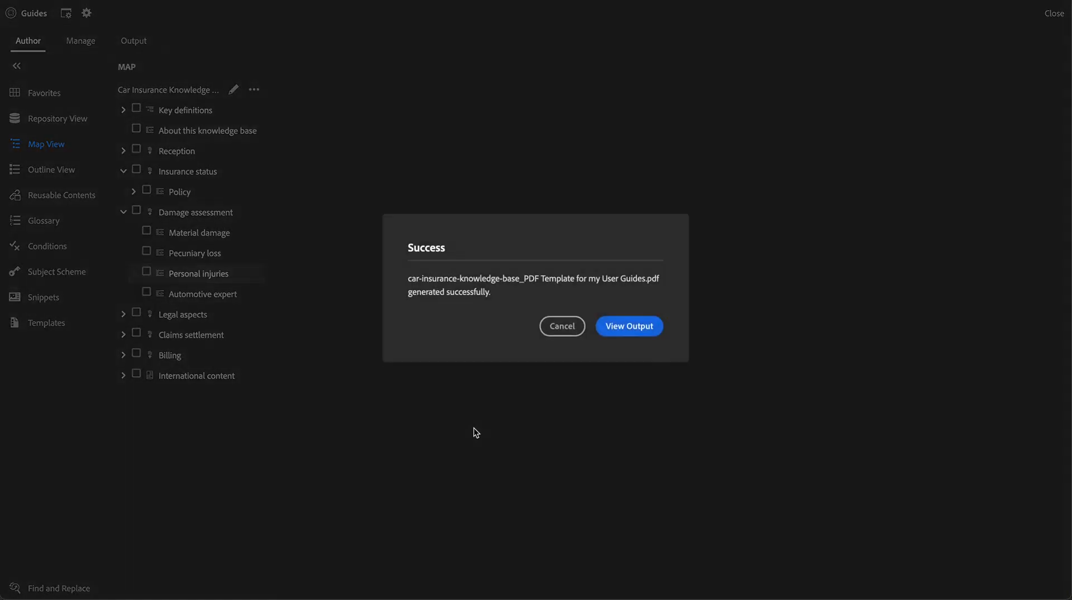
{"action": "left_click", "coordinate": [638, 330]}
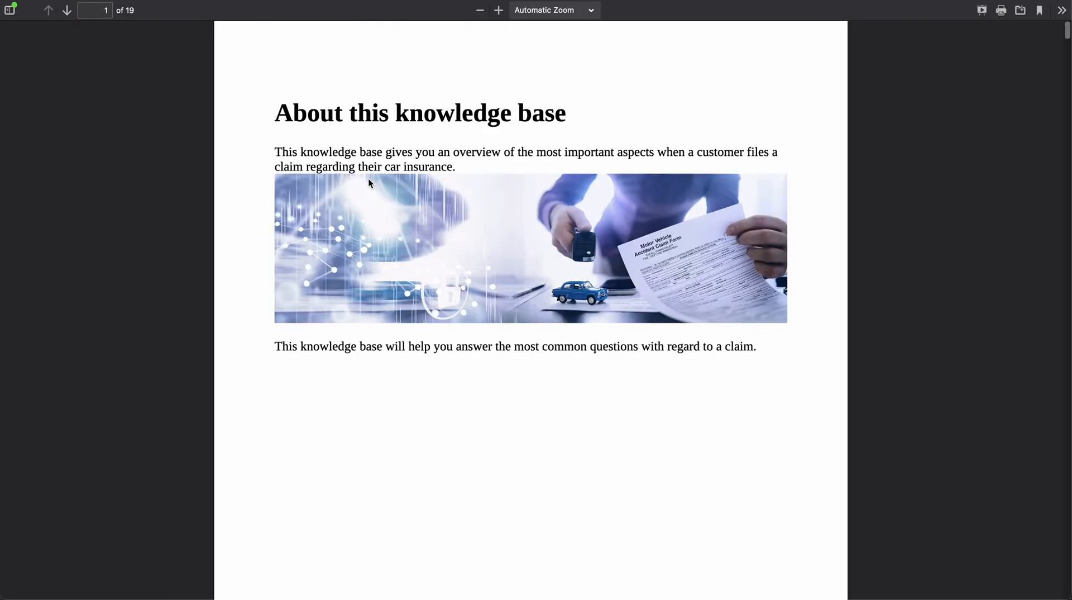
Step: Show the PDF's document outline in a widened sidebar and collapse the Insurance status and Check validity entries
{"action": "left_click", "coordinate": [13, 8]}
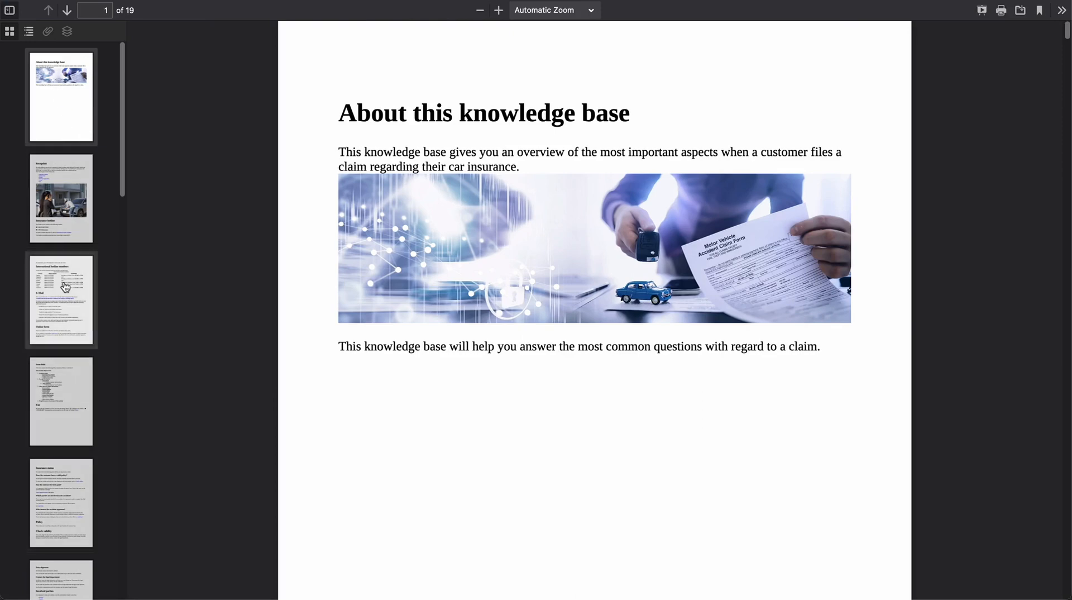
{"action": "left_click", "coordinate": [29, 32]}
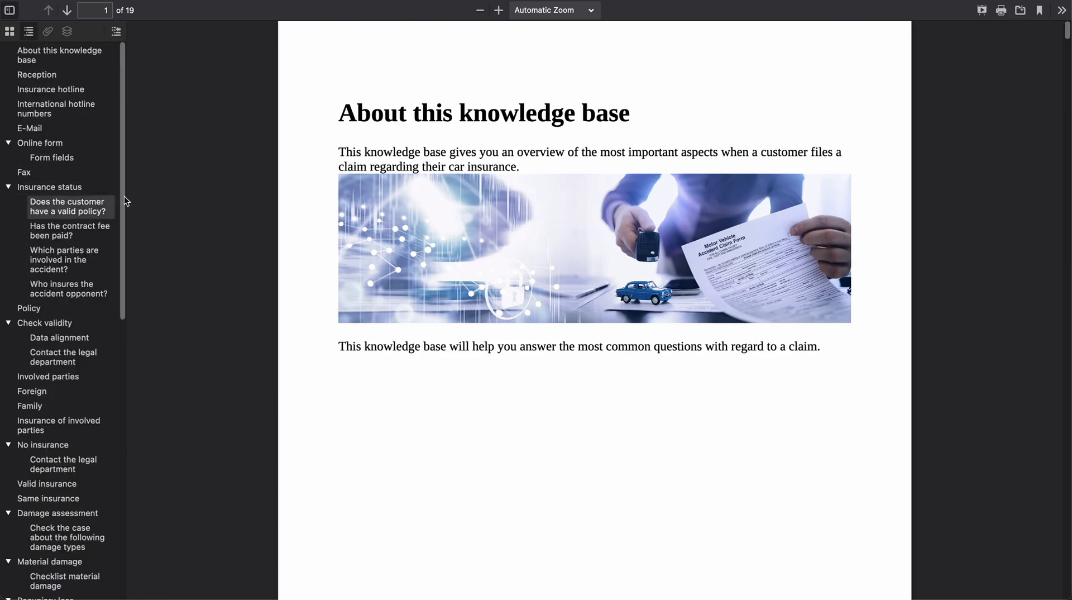
{"action": "left_click_drag", "start_coordinate": [126, 190], "coordinate": [241, 190]}
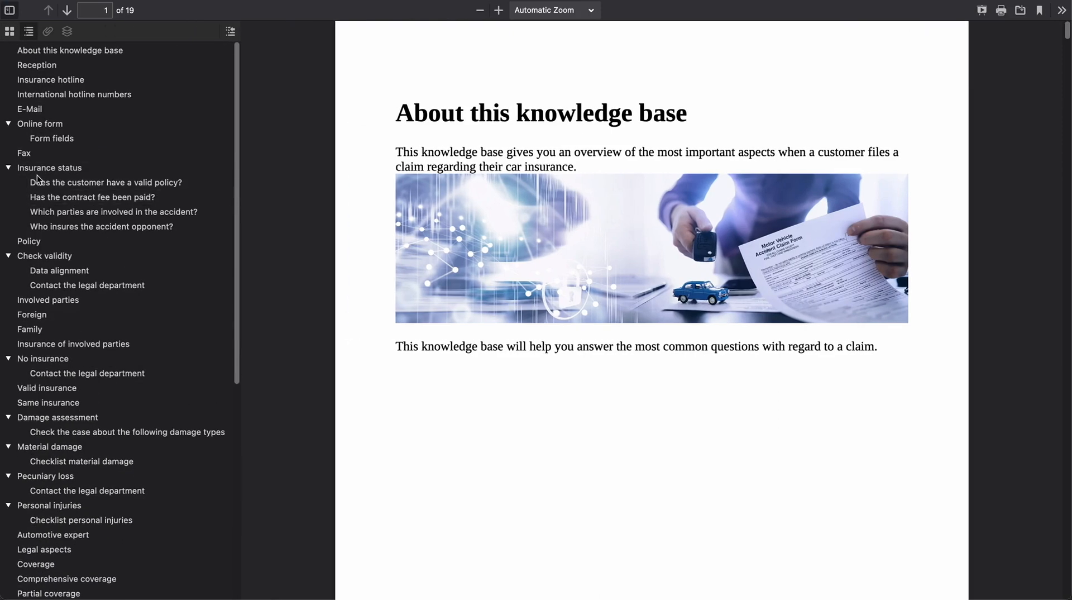
{"action": "left_click", "coordinate": [8, 168]}
{"action": "left_click", "coordinate": [8, 197]}
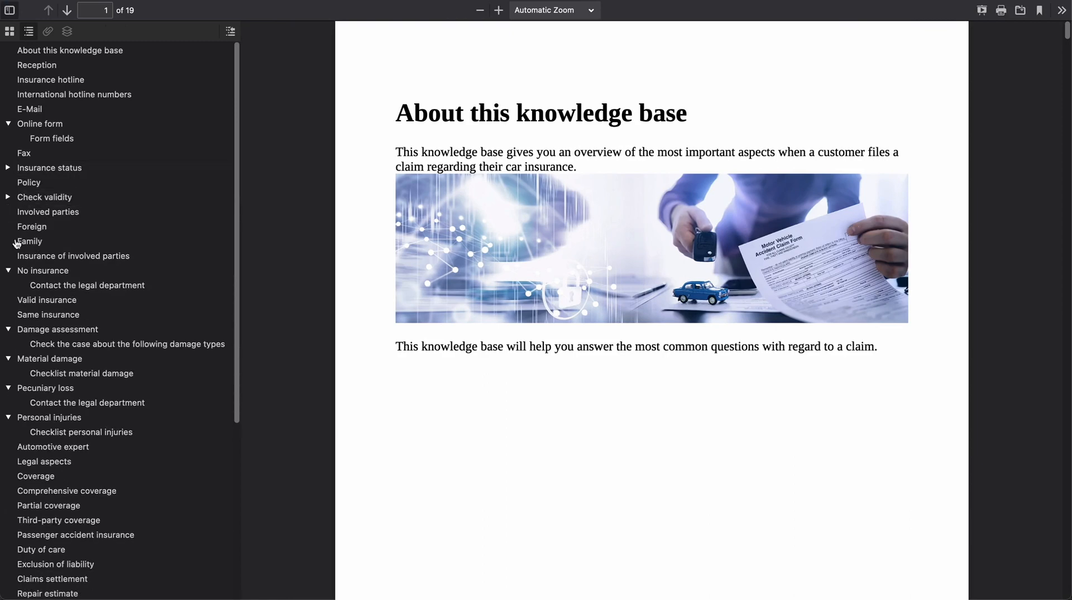
Step: Visit Contact the legal department under No insurance, return to About this knowledge base, and read on through the Online form section
{"action": "left_click", "coordinate": [59, 287]}
{"action": "left_click", "coordinate": [61, 51]}
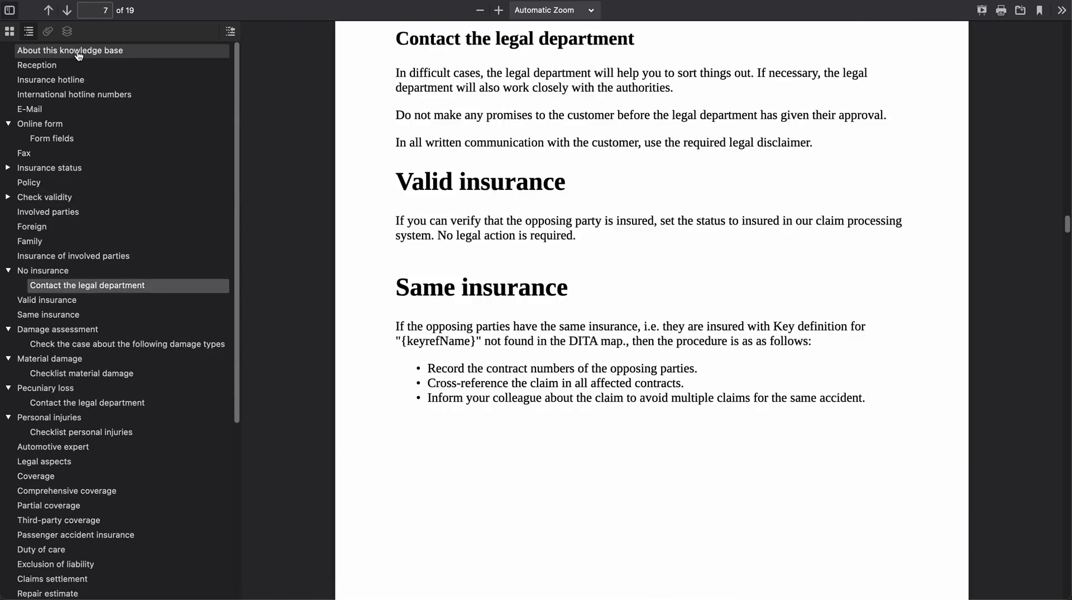
{"action": "scroll", "coordinate": [335, 123], "scroll_direction": "down", "scroll_amount": 15}
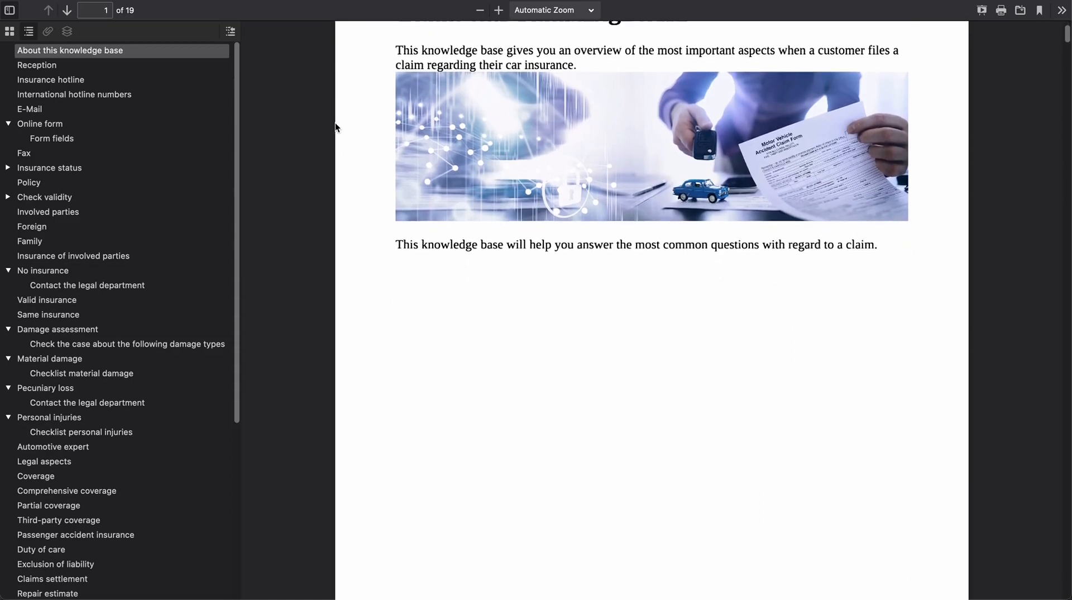
{"action": "scroll", "coordinate": [335, 122], "scroll_direction": "down", "scroll_amount": 5}
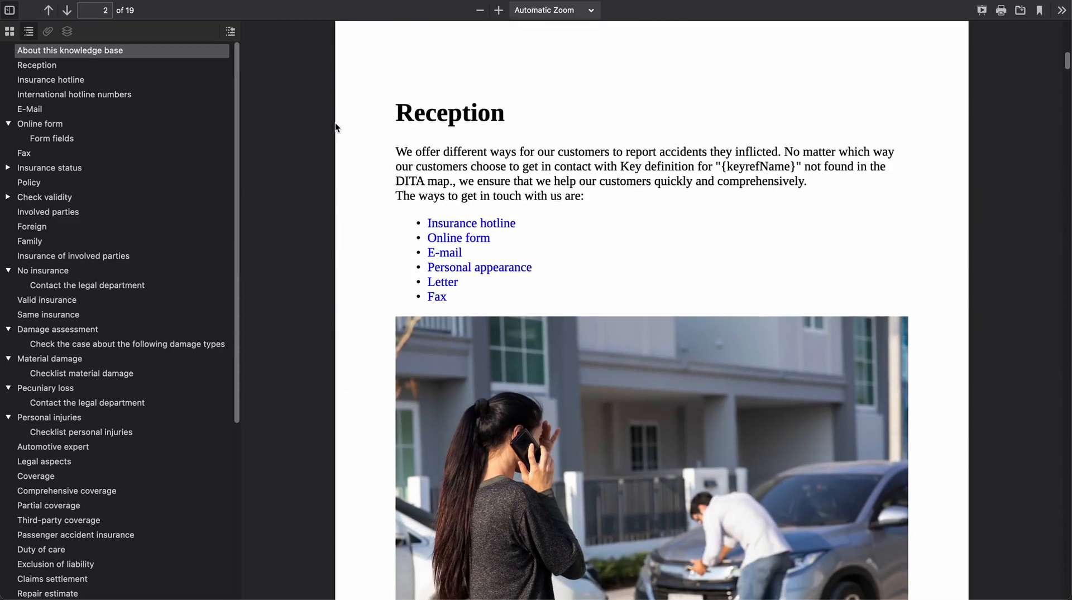
{"action": "scroll", "coordinate": [334, 122], "scroll_direction": "down", "scroll_amount": 7}
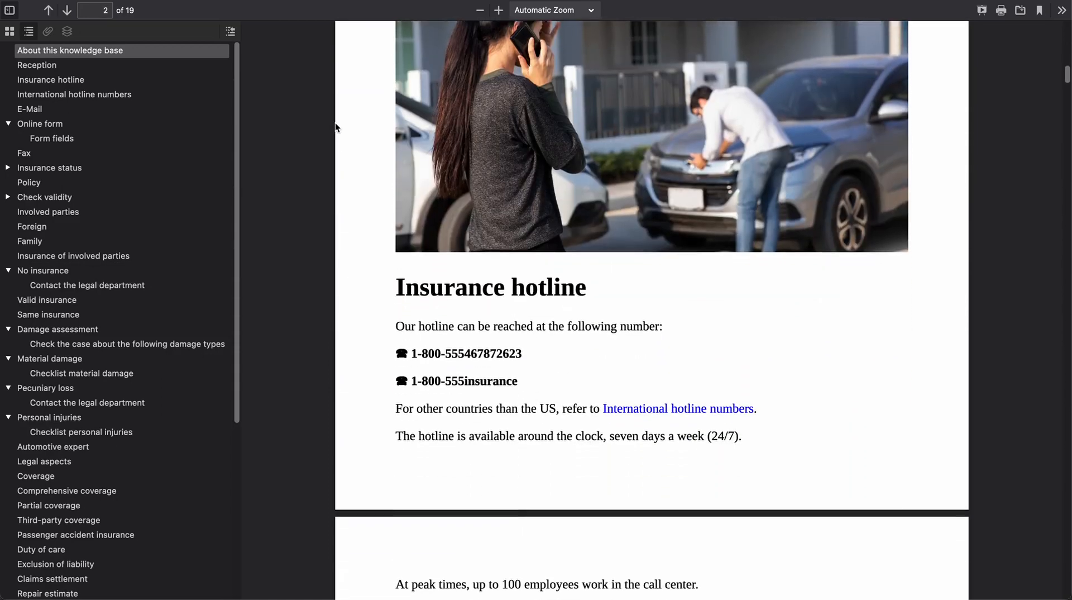
{"action": "scroll", "coordinate": [335, 122], "scroll_direction": "down", "scroll_amount": 7}
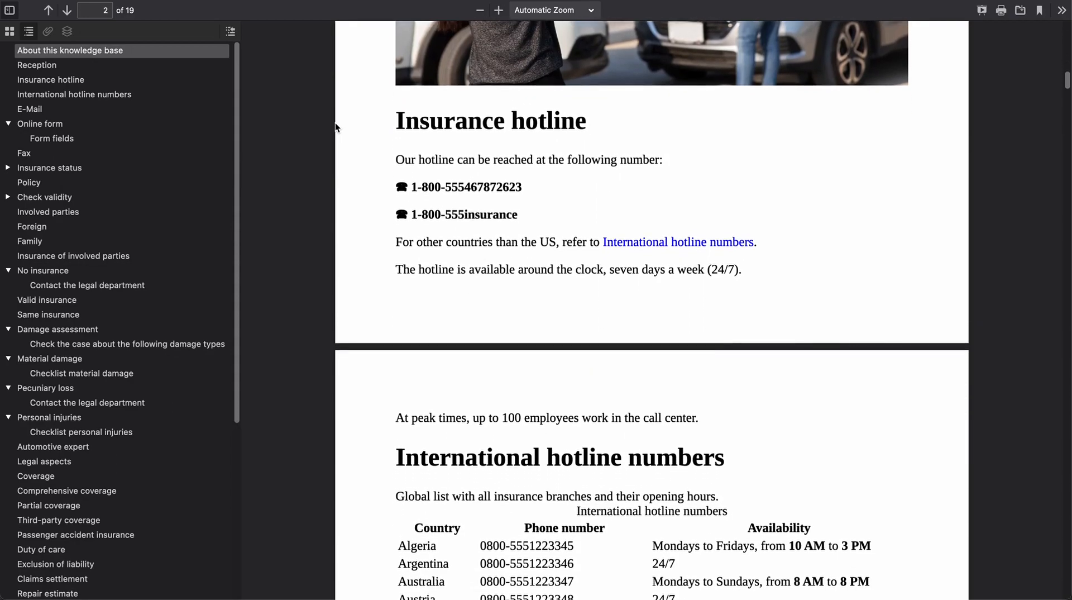
{"action": "scroll", "coordinate": [335, 123], "scroll_direction": "down", "scroll_amount": 7}
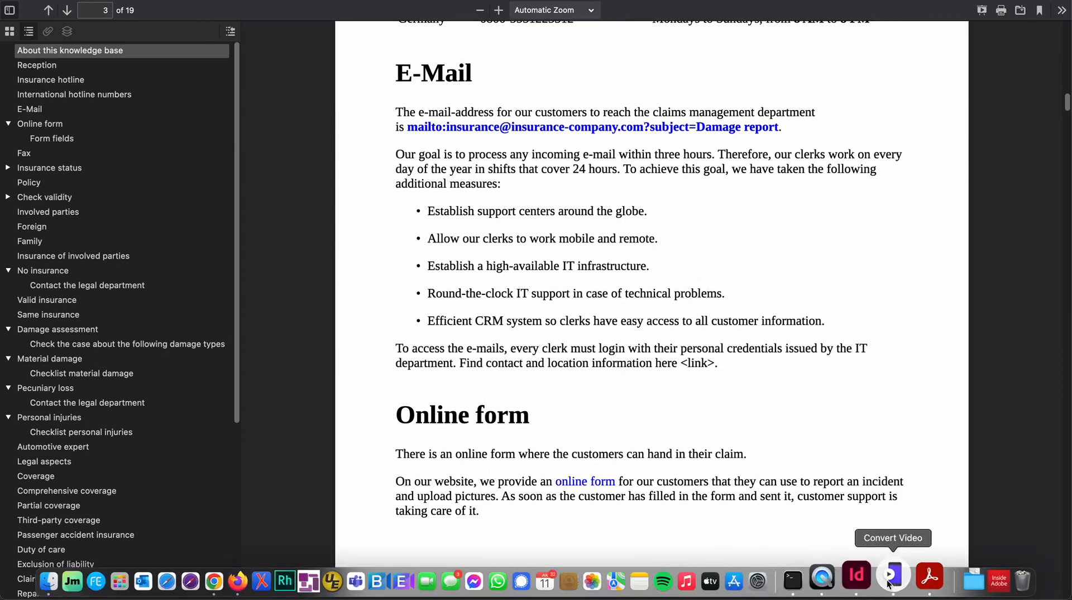
Step: Switch to Acrobat and examine the styled knowledge base PDF from its cover page to the Chapter 2 Reception contents list
{"action": "left_click", "coordinate": [923, 586]}
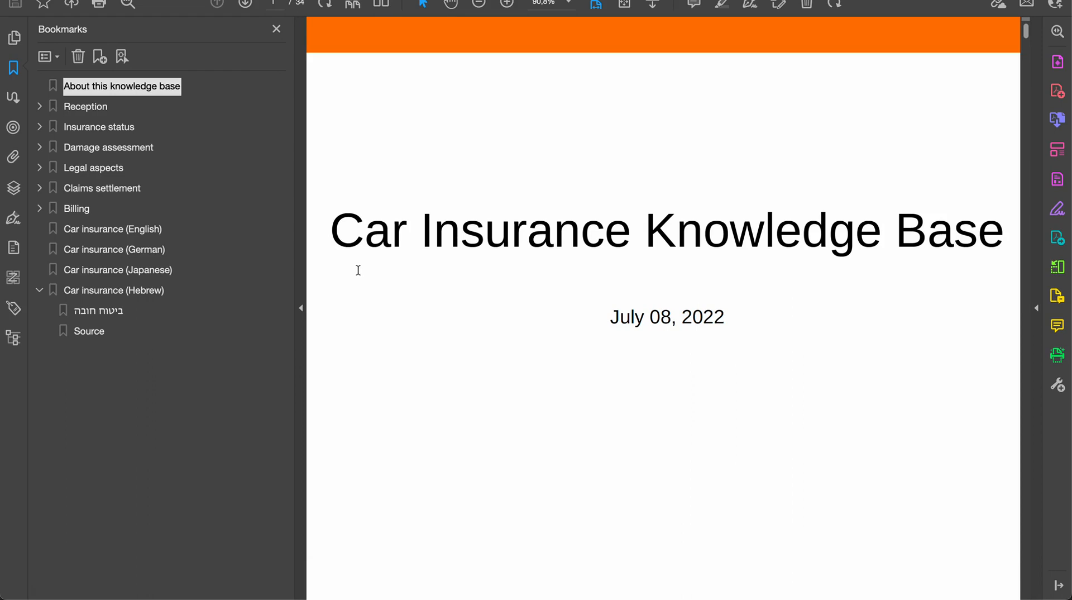
{"action": "scroll", "coordinate": [357, 269], "scroll_direction": "down", "scroll_amount": 10}
{"action": "scroll", "coordinate": [357, 269], "scroll_direction": "down", "scroll_amount": 6}
{"action": "scroll", "coordinate": [358, 268], "scroll_direction": "up", "scroll_amount": 2}
{"action": "scroll", "coordinate": [358, 268], "scroll_direction": "down", "scroll_amount": 5}
{"action": "scroll", "coordinate": [358, 264], "scroll_direction": "down", "scroll_amount": 10}
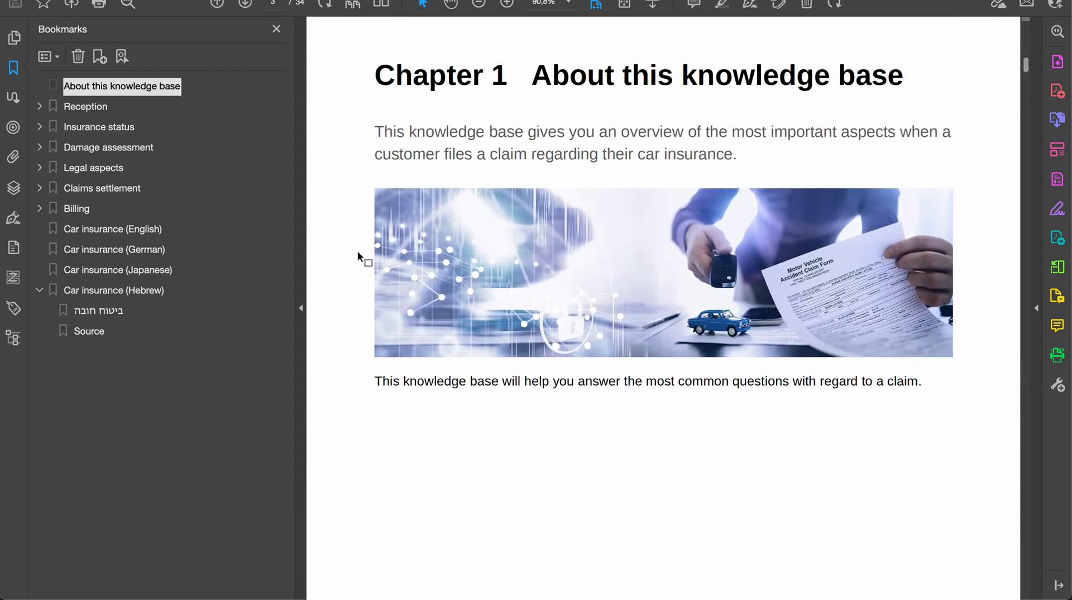
{"action": "scroll", "coordinate": [357, 250], "scroll_direction": "down", "scroll_amount": 10}
{"action": "scroll", "coordinate": [357, 250], "scroll_direction": "down", "scroll_amount": 10}
{"action": "scroll", "coordinate": [357, 251], "scroll_direction": "up", "scroll_amount": 5}
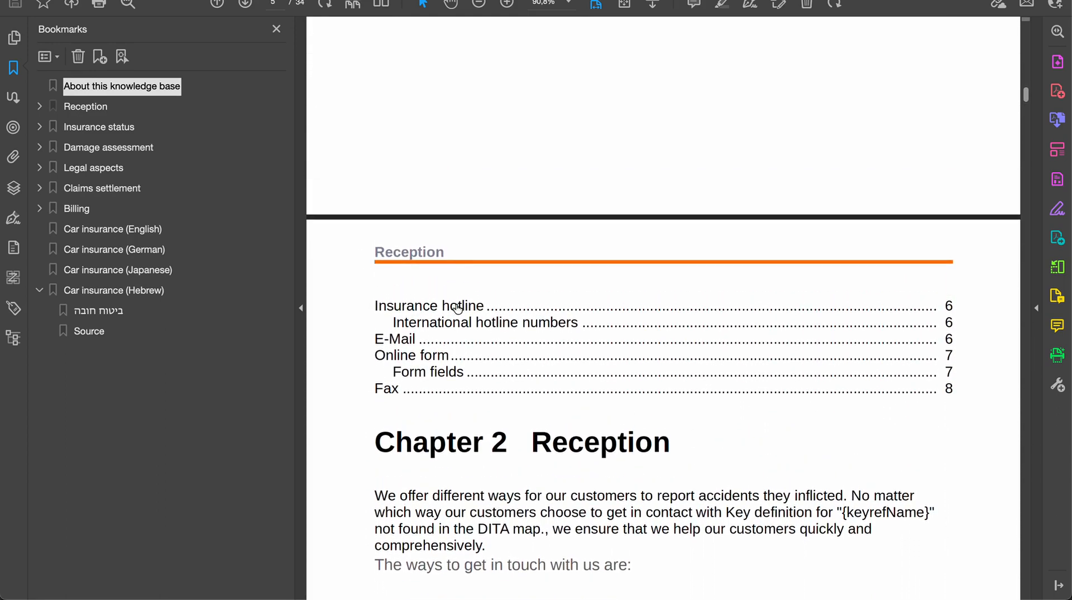
Step: Follow the Insurance hotline contents entry, and visit the Reception, Insurance hotline, E-Mail and Form fields bookmarks
{"action": "left_click", "coordinate": [468, 308]}
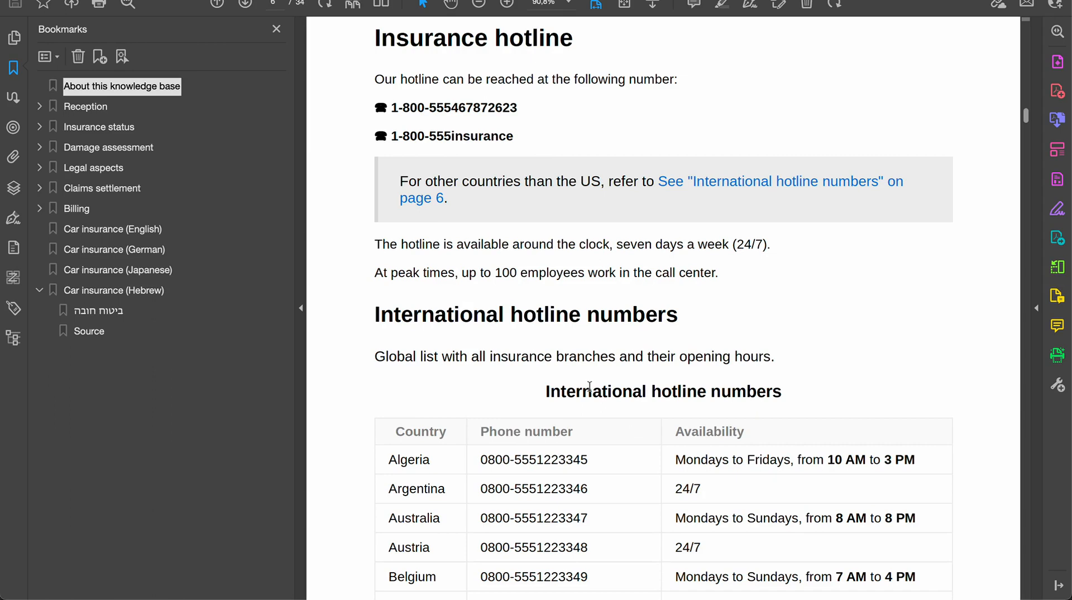
{"action": "left_click", "coordinate": [76, 107]}
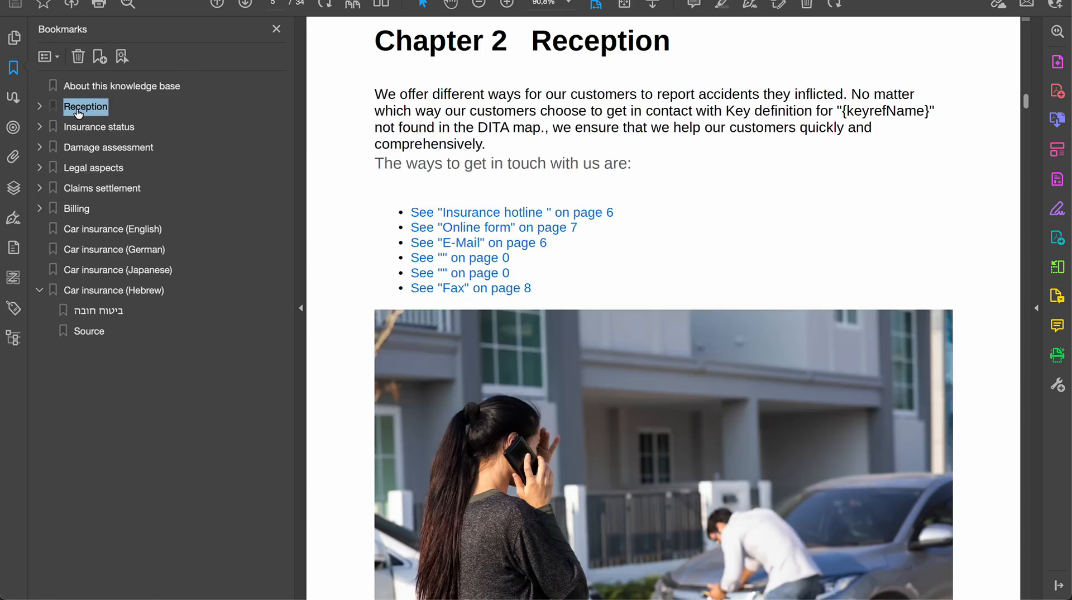
{"action": "left_click", "coordinate": [40, 107]}
{"action": "left_click", "coordinate": [92, 127]}
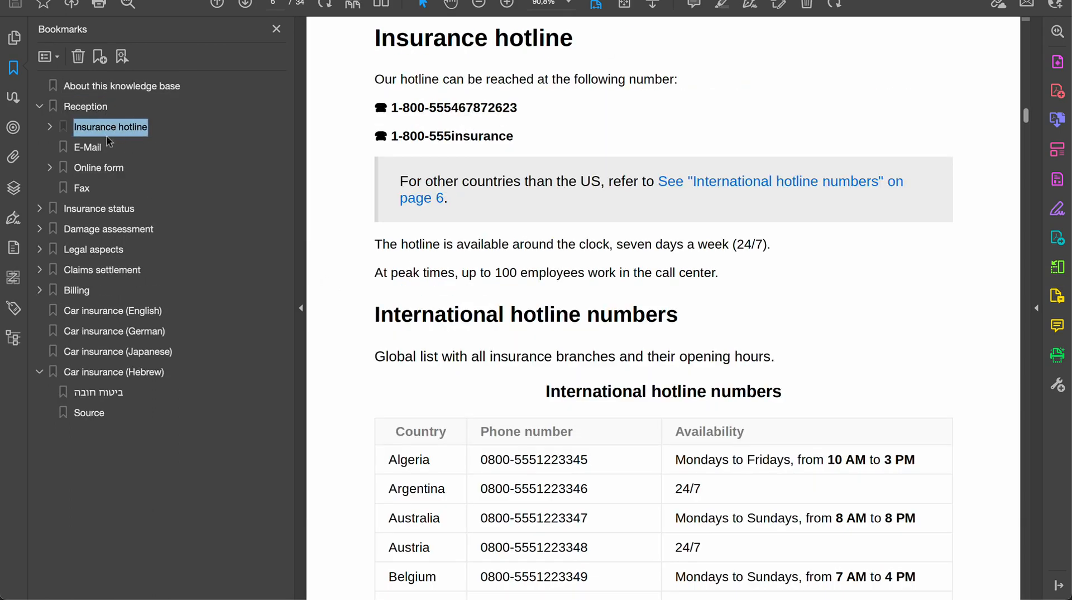
{"action": "left_click", "coordinate": [83, 150]}
{"action": "left_click", "coordinate": [50, 167]}
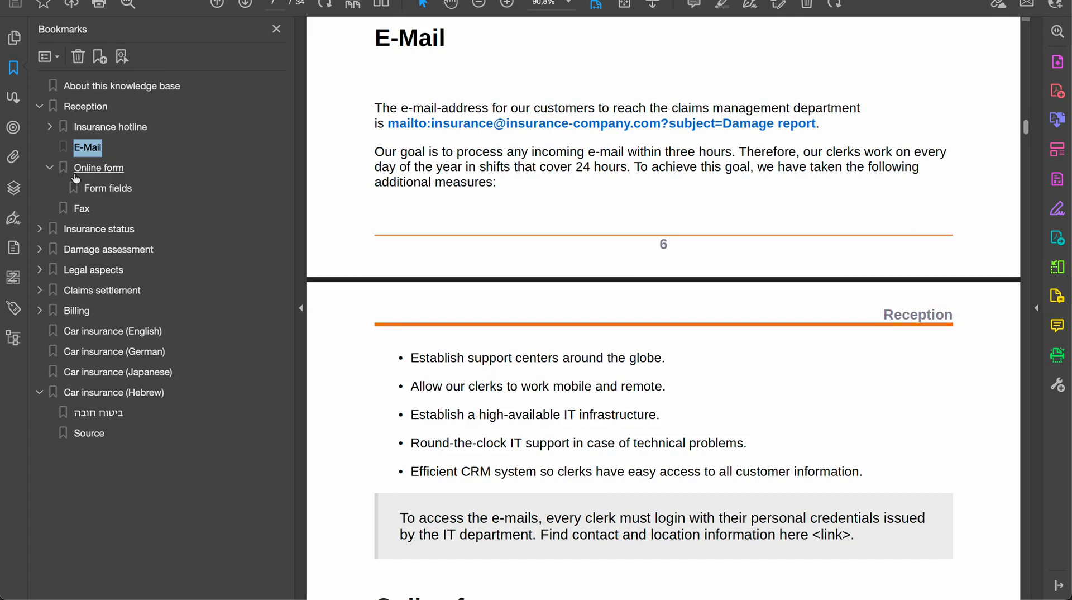
{"action": "left_click", "coordinate": [108, 190]}
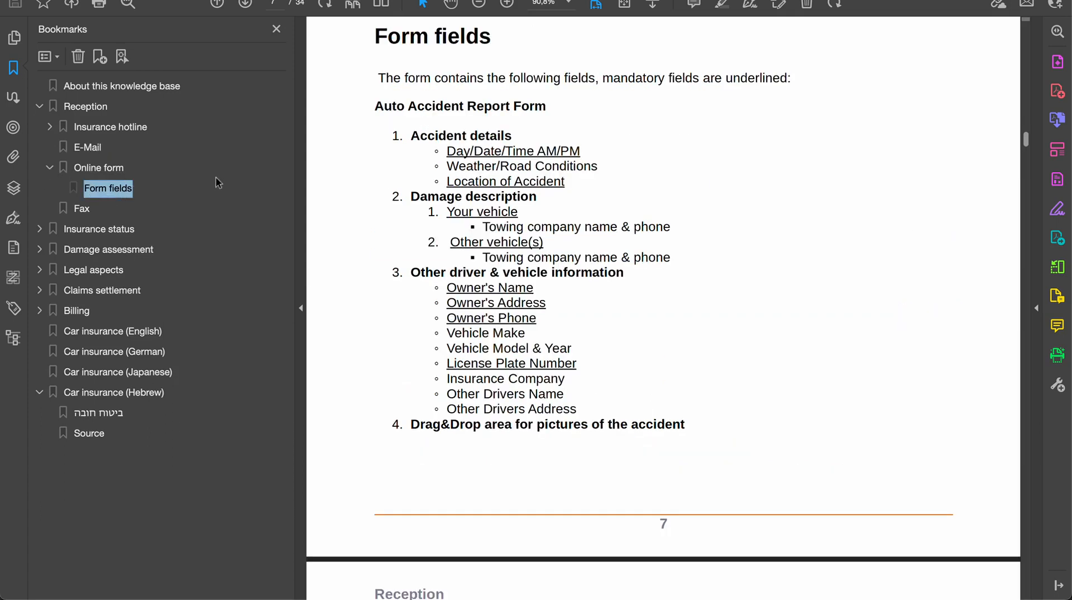
Step: Inspect the description, security and fonts in the document properties, close them without changes, and return to the cover page
{"action": "key", "text": "super+d"}
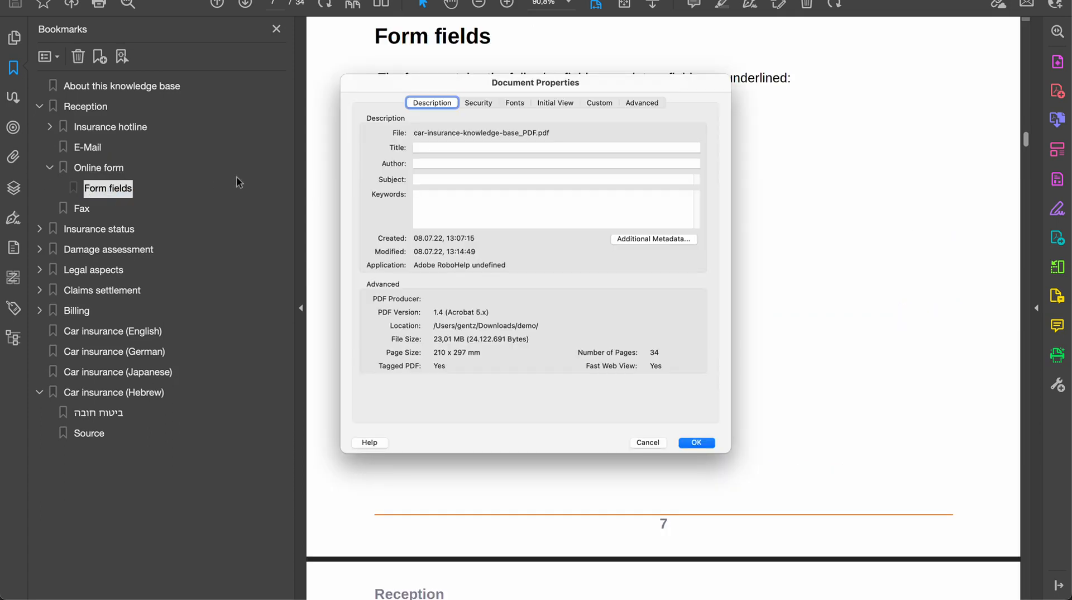
{"action": "left_click", "coordinate": [436, 148]}
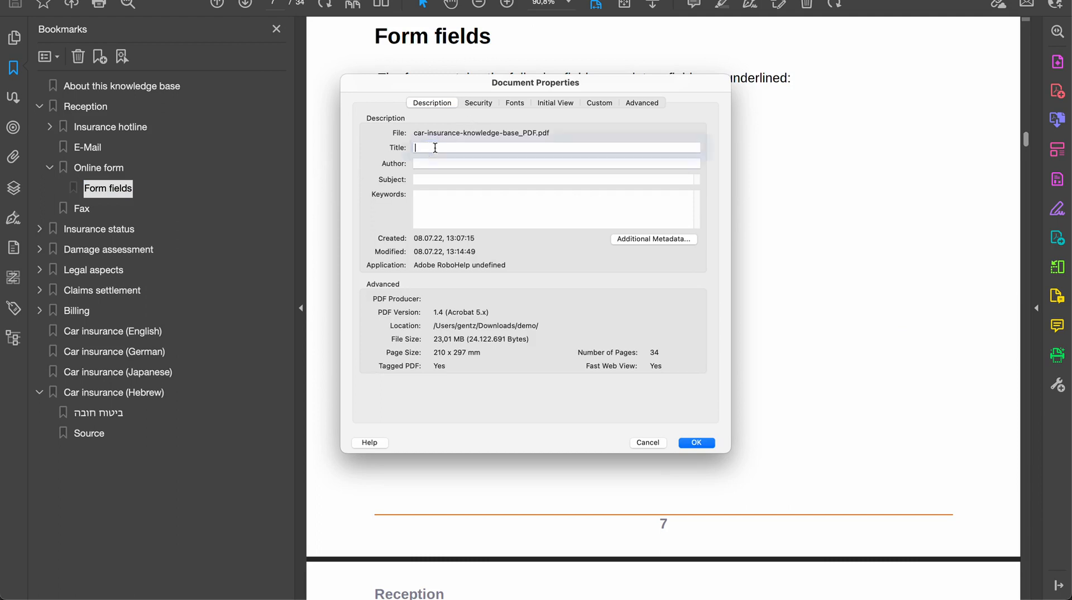
{"action": "left_click", "coordinate": [478, 103]}
{"action": "left_click", "coordinate": [515, 104]}
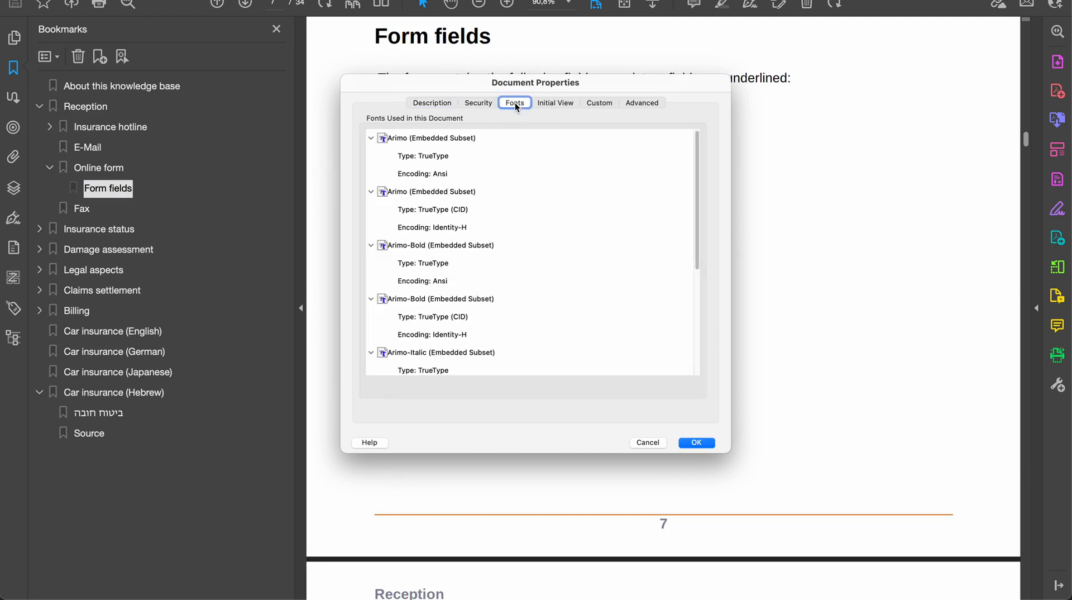
{"action": "left_click", "coordinate": [653, 444]}
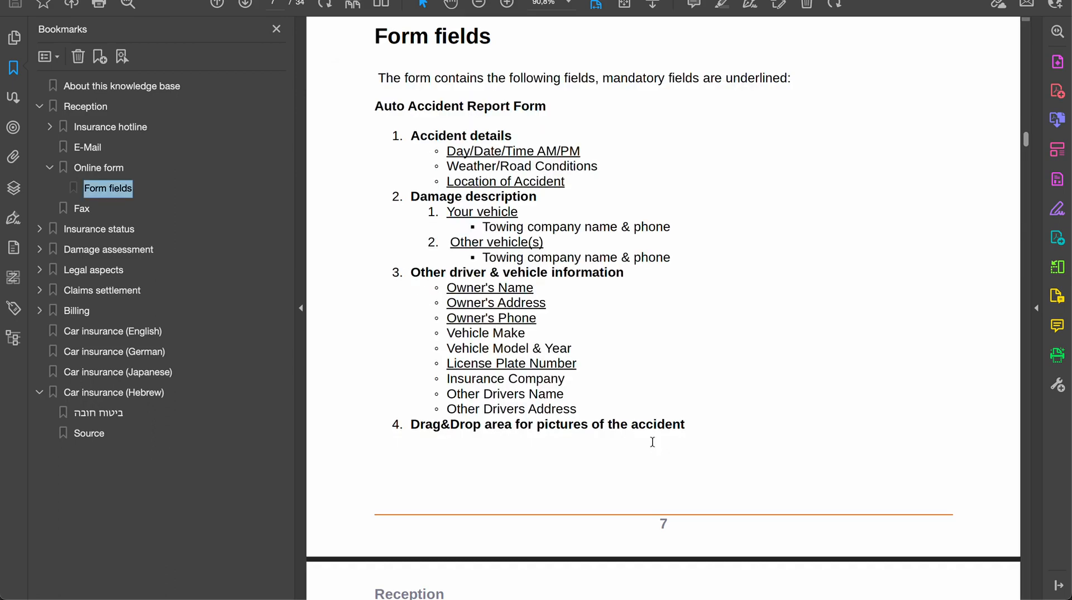
{"action": "scroll", "coordinate": [653, 443], "scroll_direction": "up", "scroll_amount": 20}
{"action": "scroll", "coordinate": [651, 440], "scroll_direction": "up", "scroll_amount": 10}
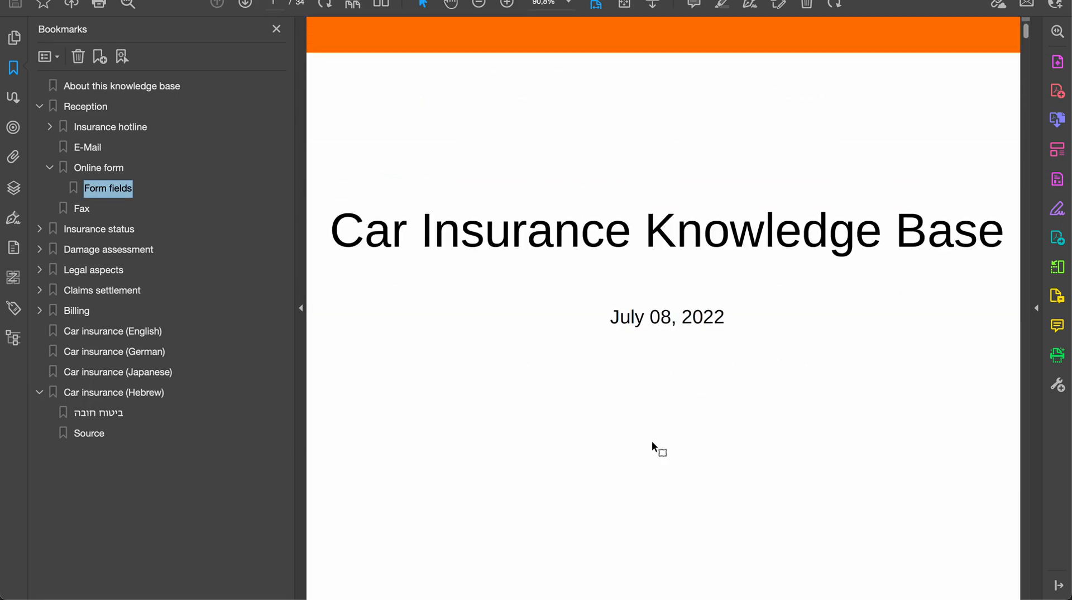